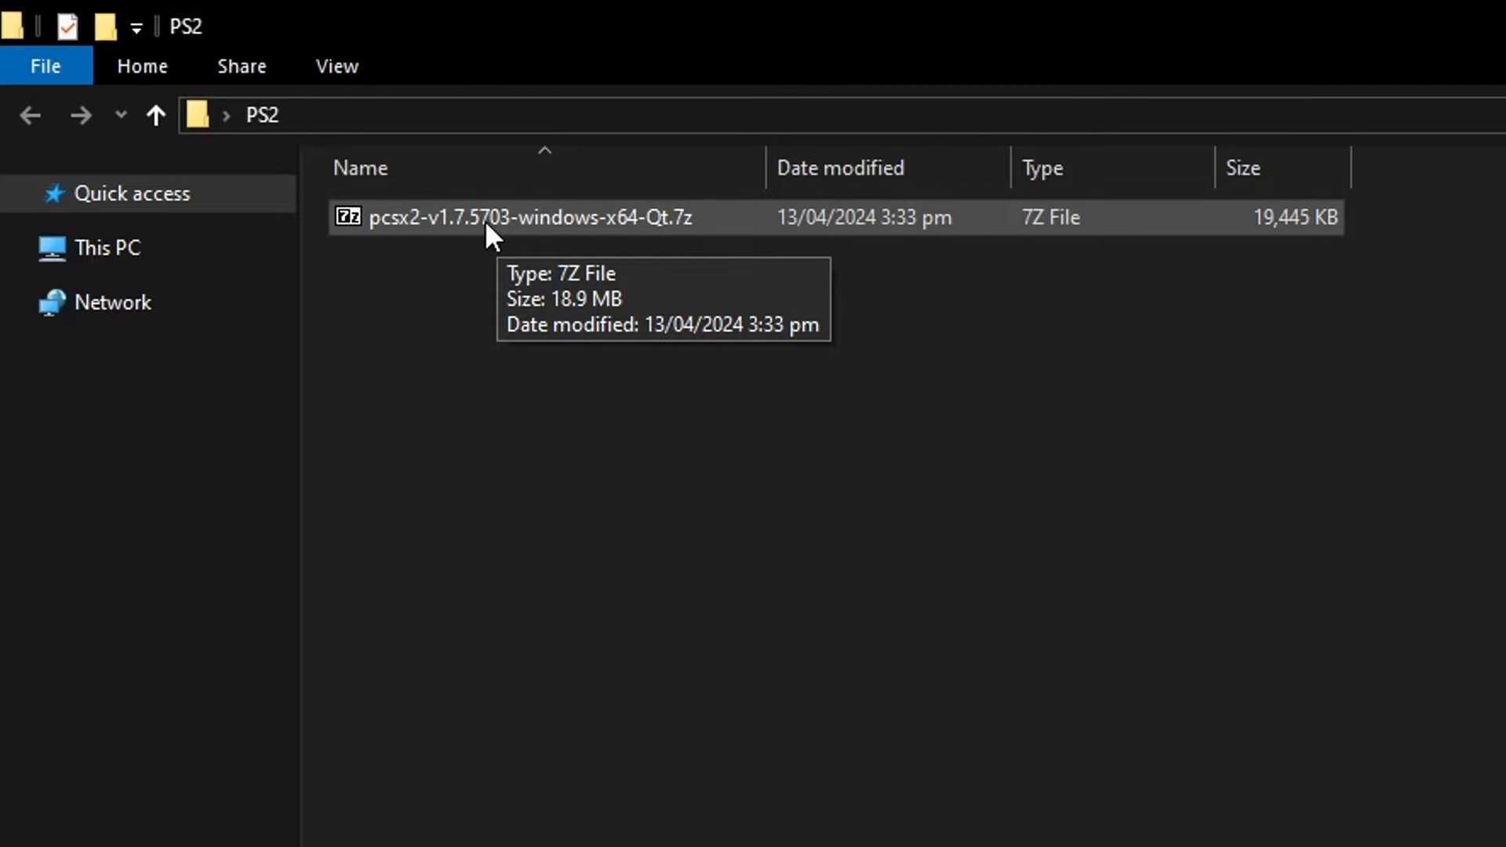
- Extract everything from pcsx2-v1.7.5703-windows-x64-Qt.7z into the PS2 folder and delete the archive
left_click(527, 225)
left_click(498, 251)
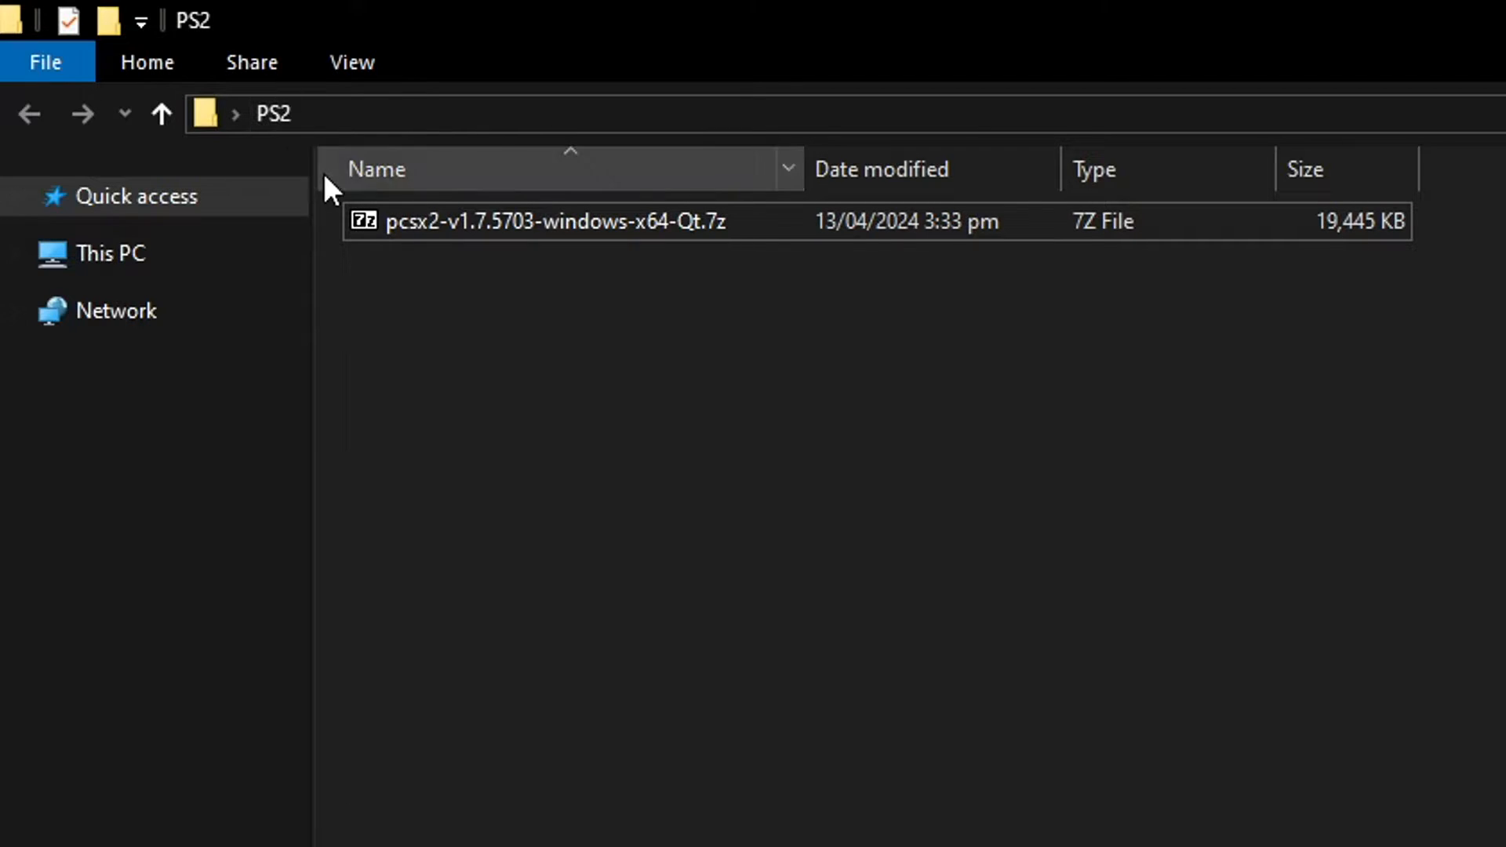
left_click(654, 229)
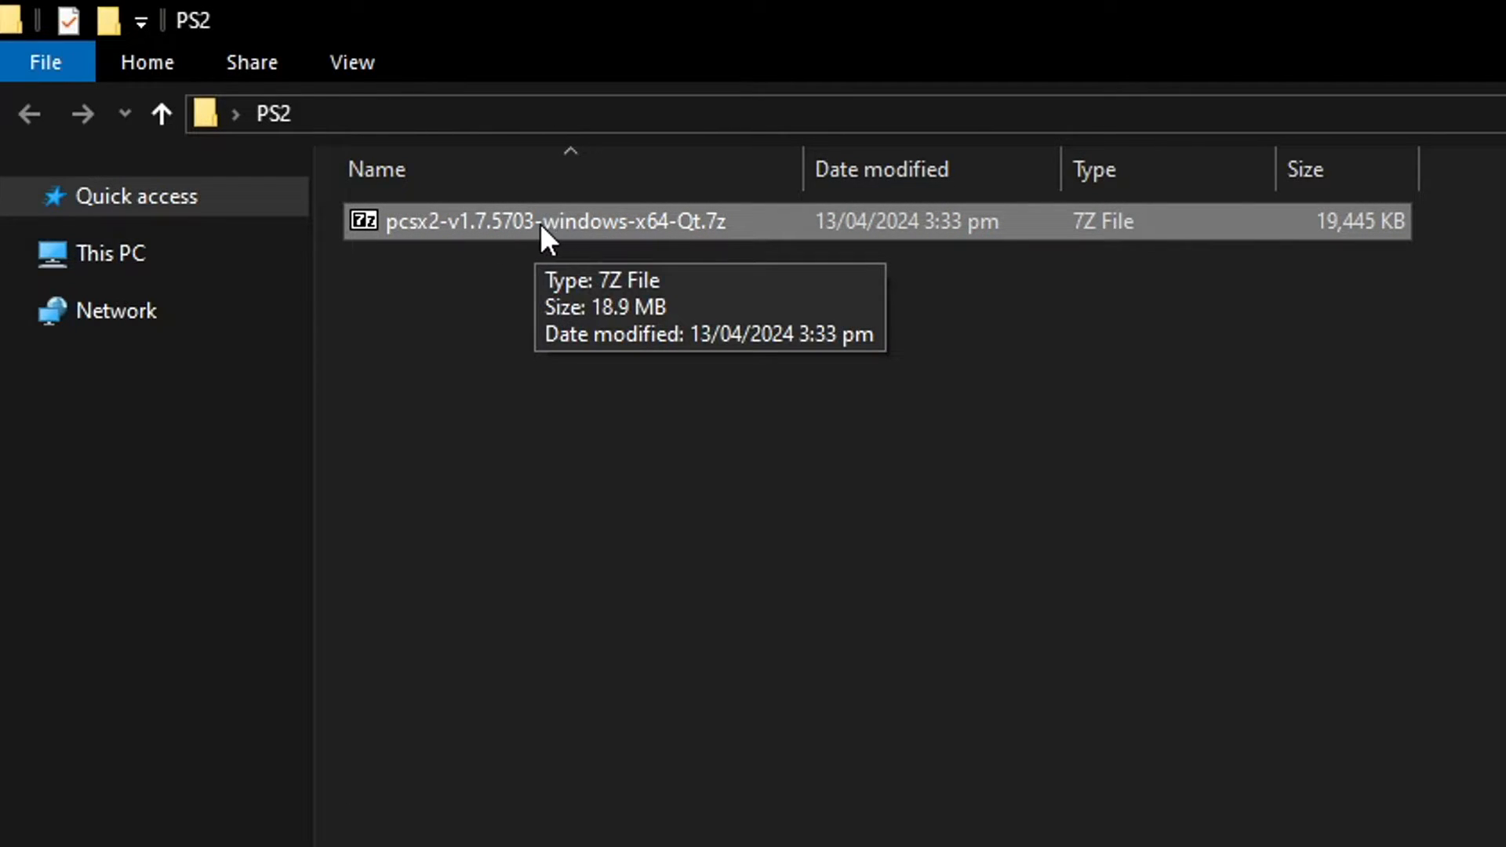
double_click(541, 223)
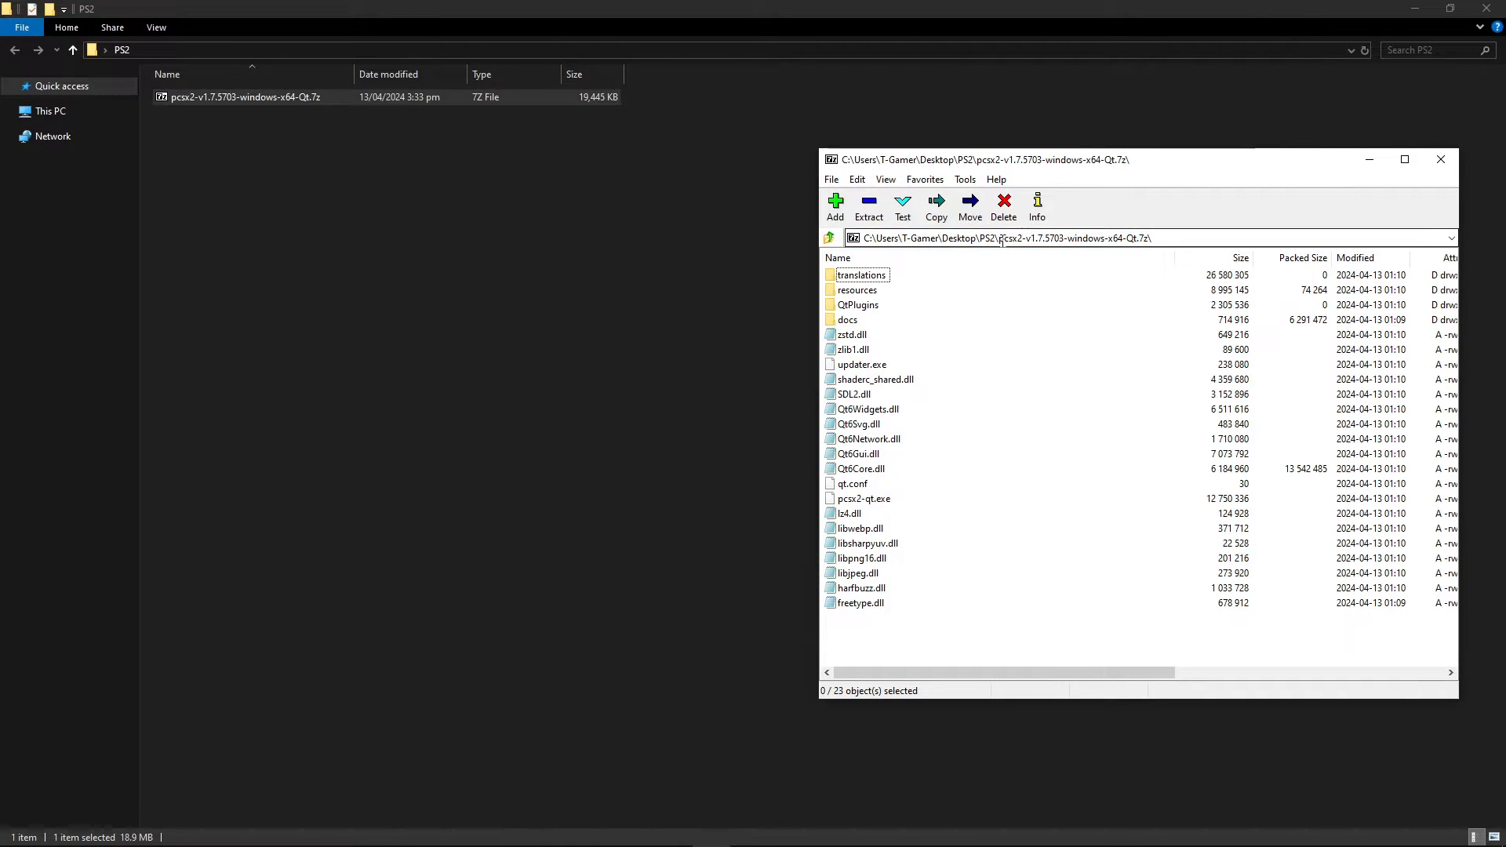
left_click_drag(906, 614, 343, 257)
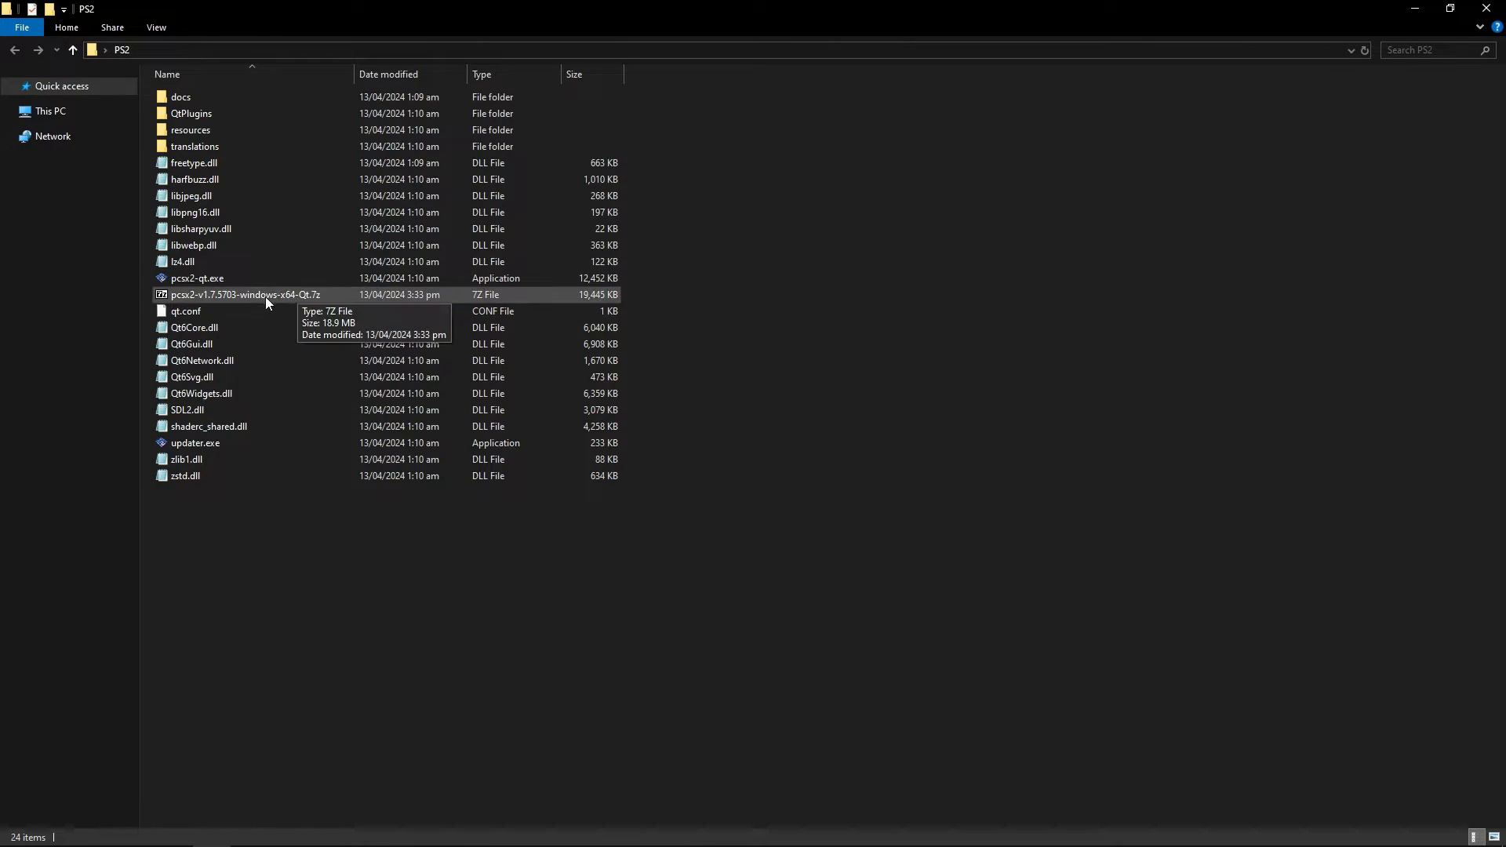
right_click(258, 295)
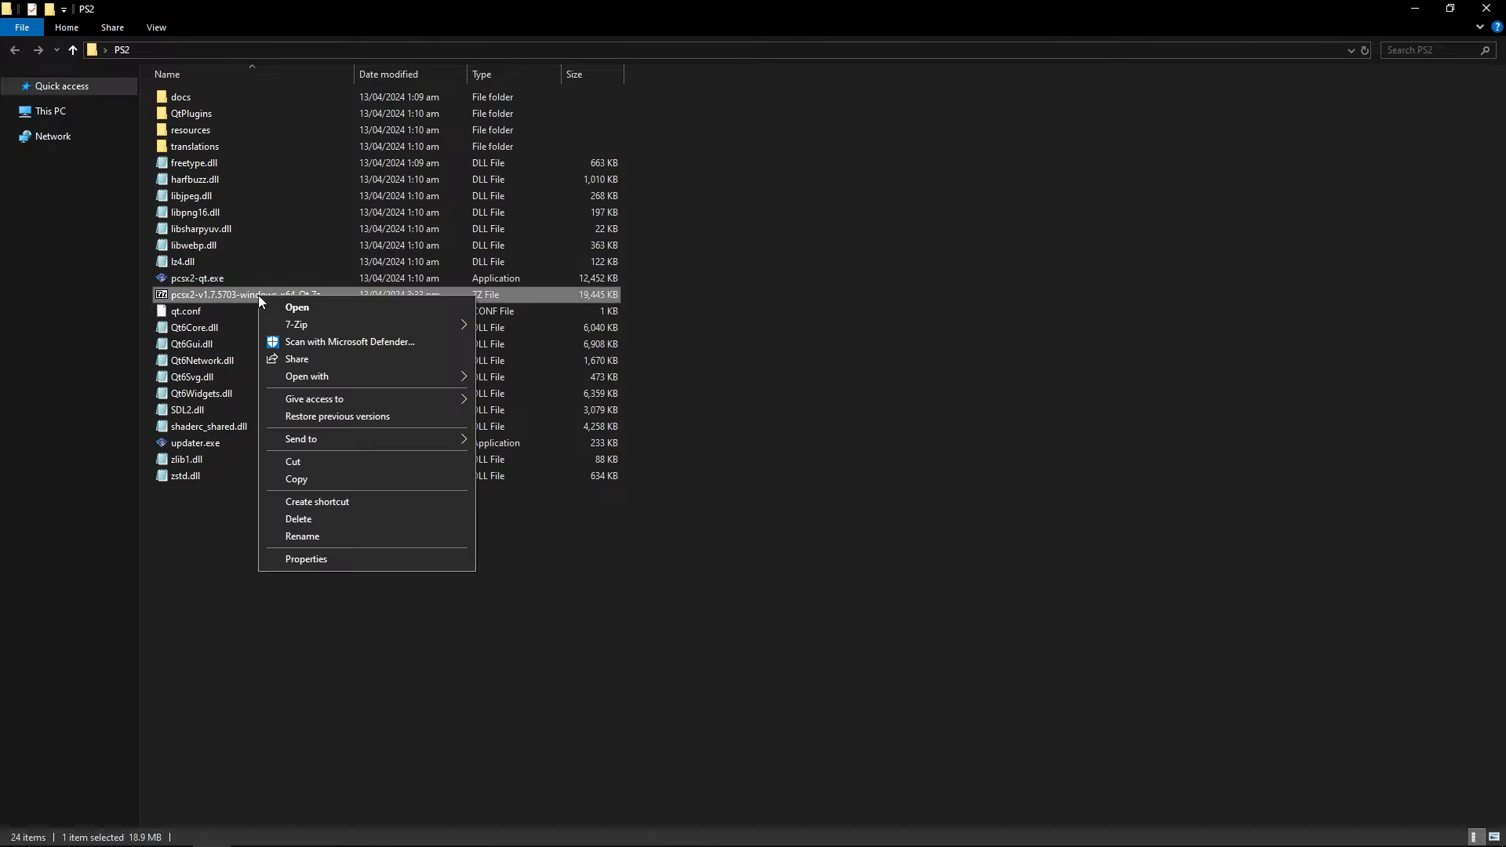
left_click(325, 518)
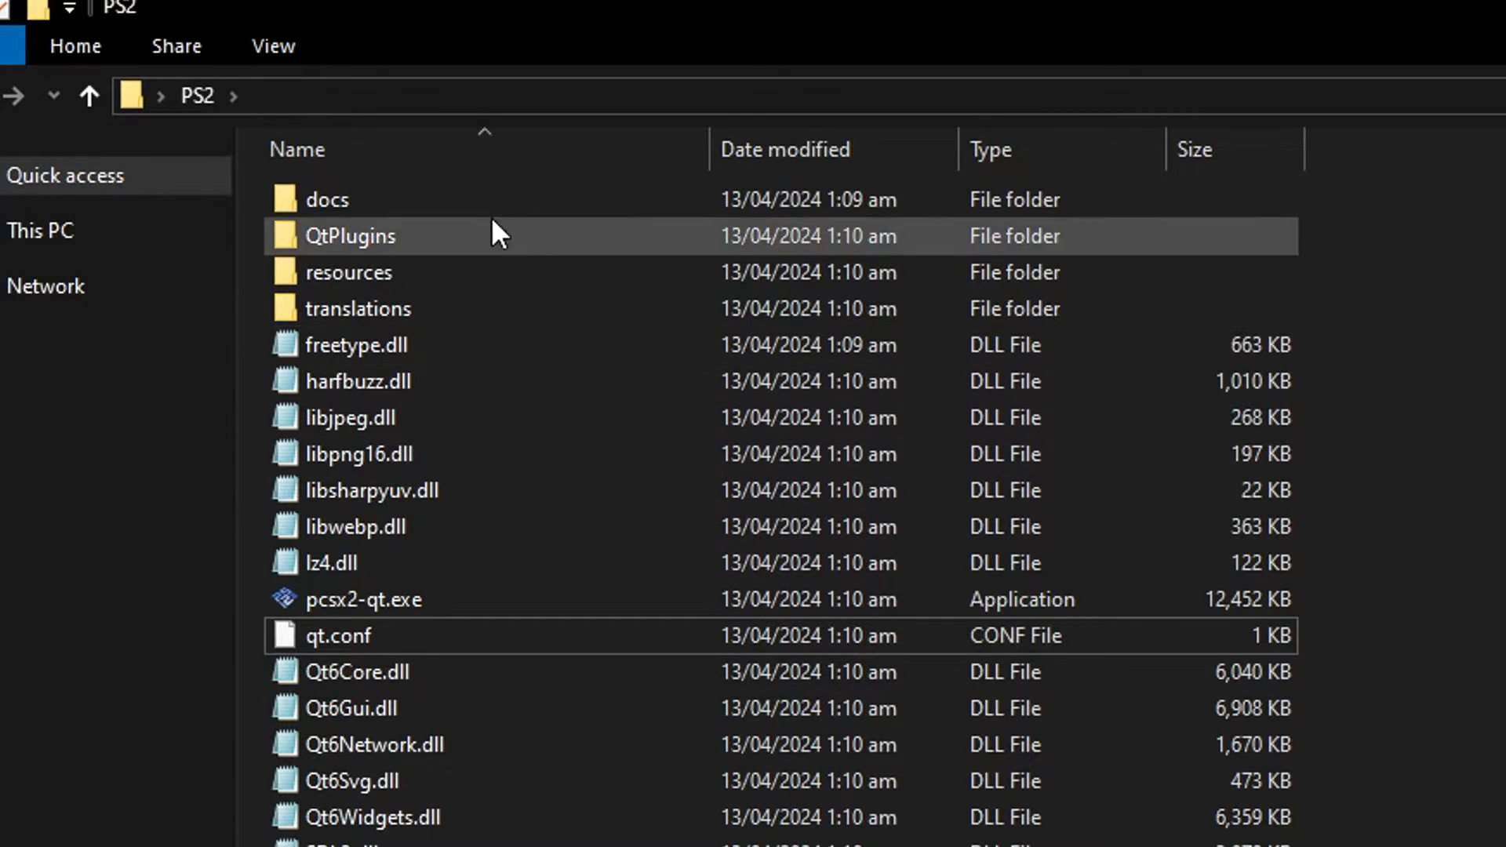
- Check in the folder's display options whether file name extensions are shown
left_click(279, 44)
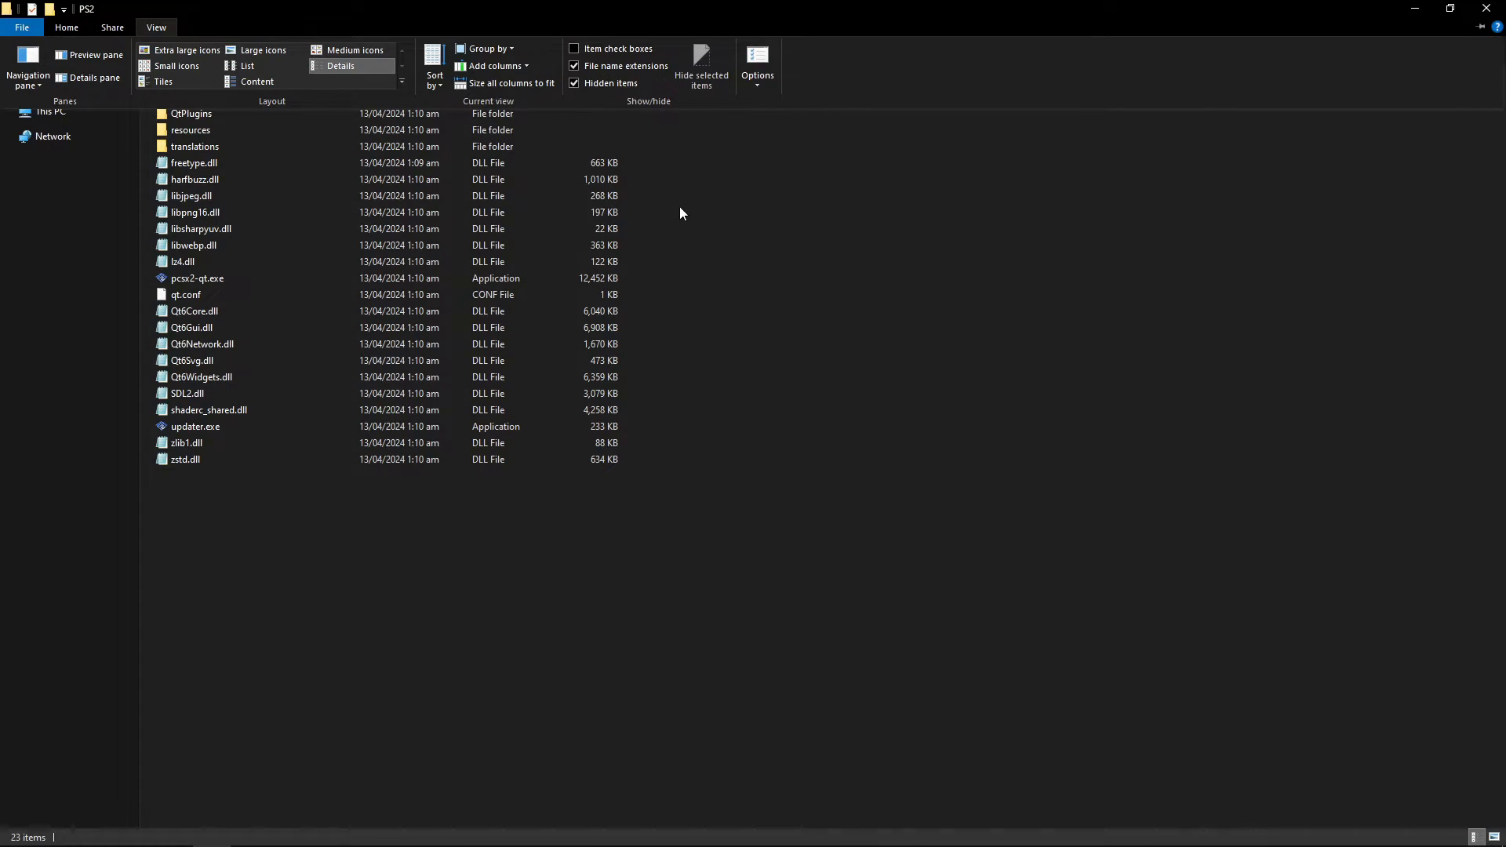
left_click(690, 196)
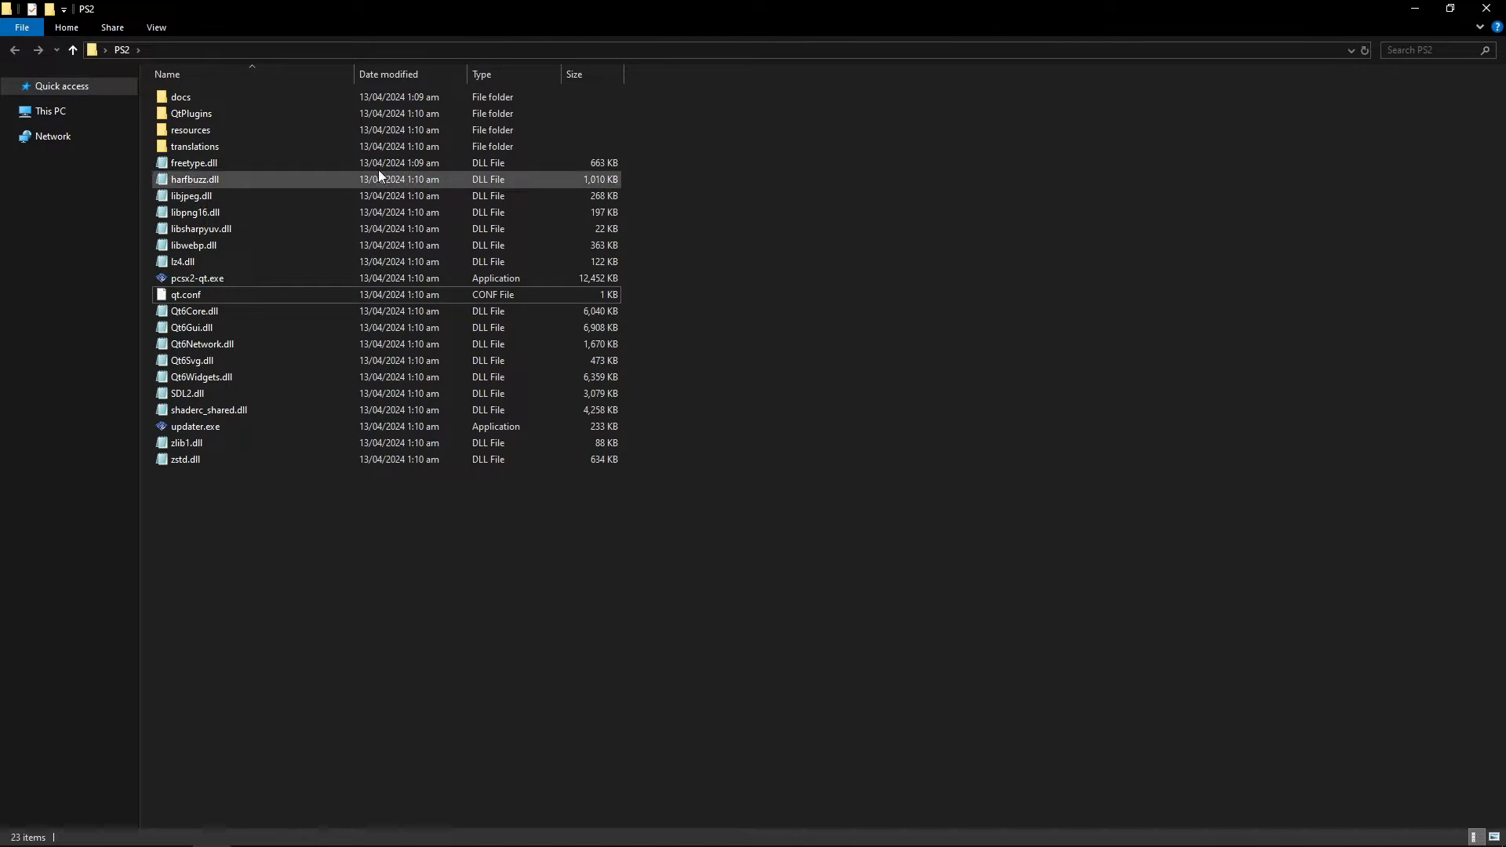
left_click(220, 279)
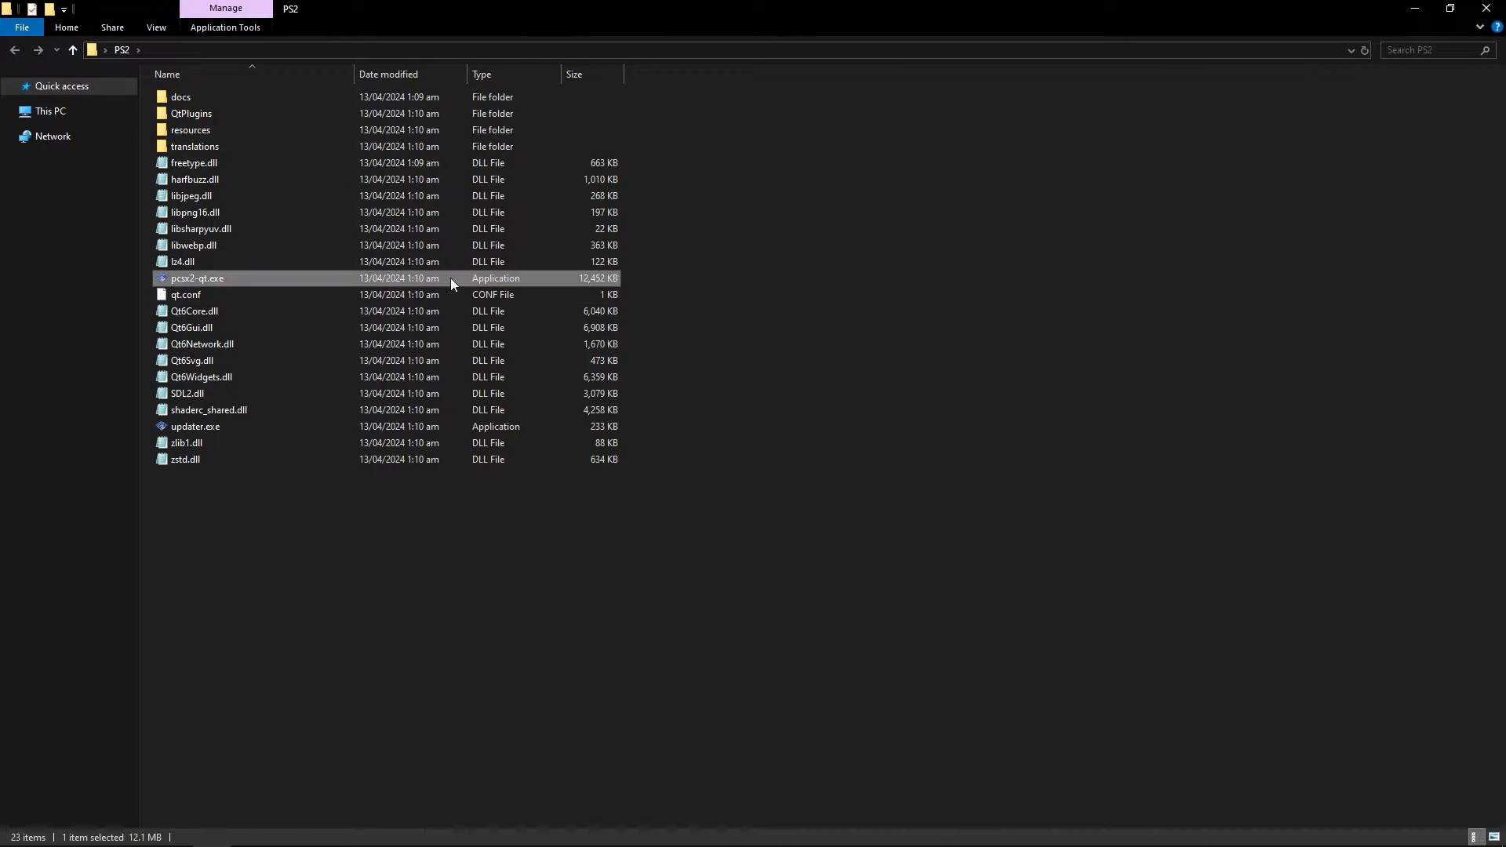
left_click(662, 284)
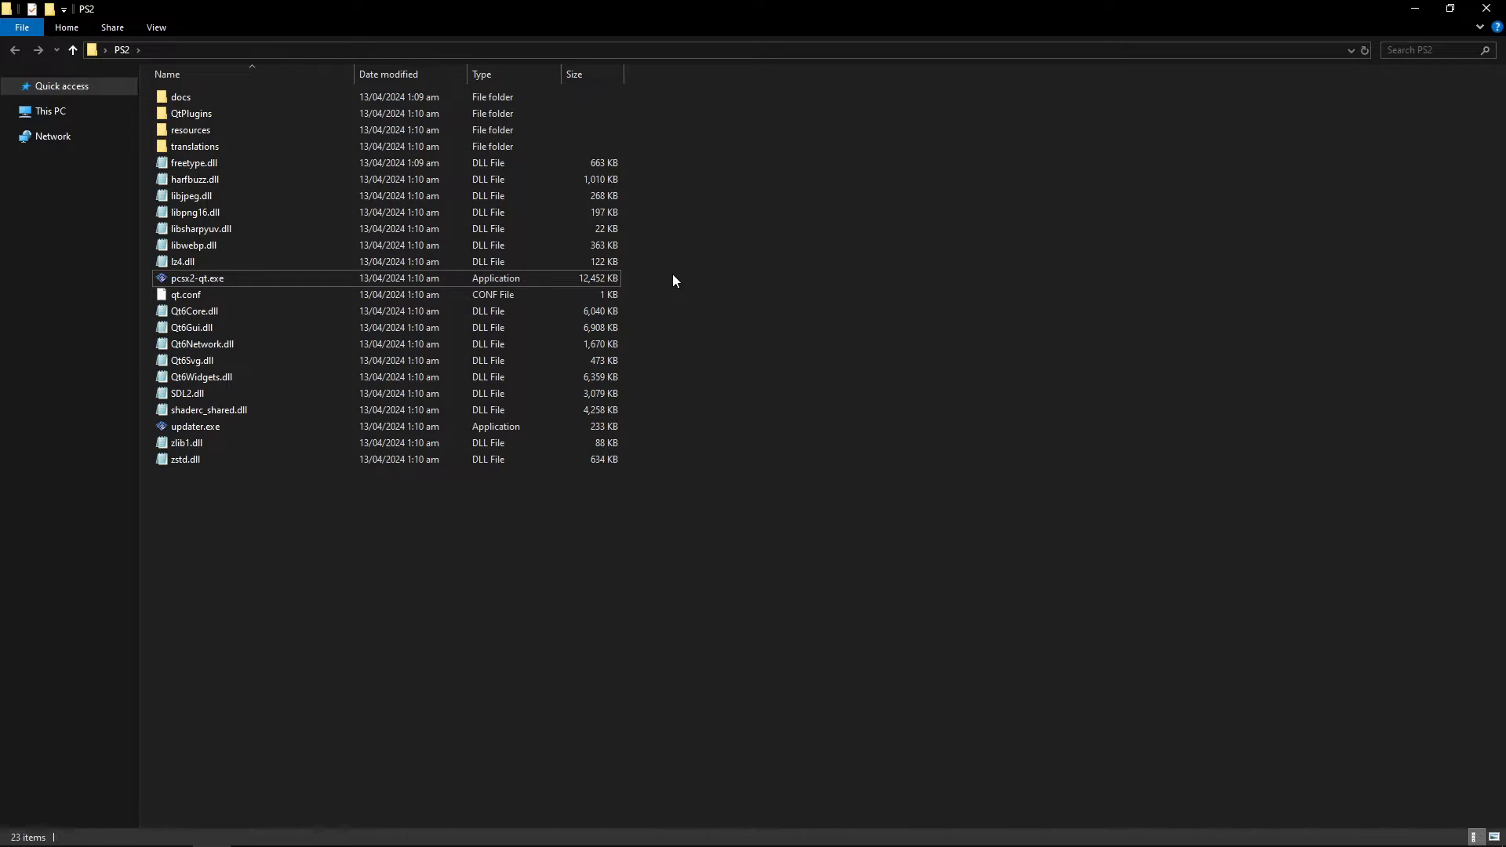
- Create a new text document in the PS2 folder with the base name portable
right_click(672, 276)
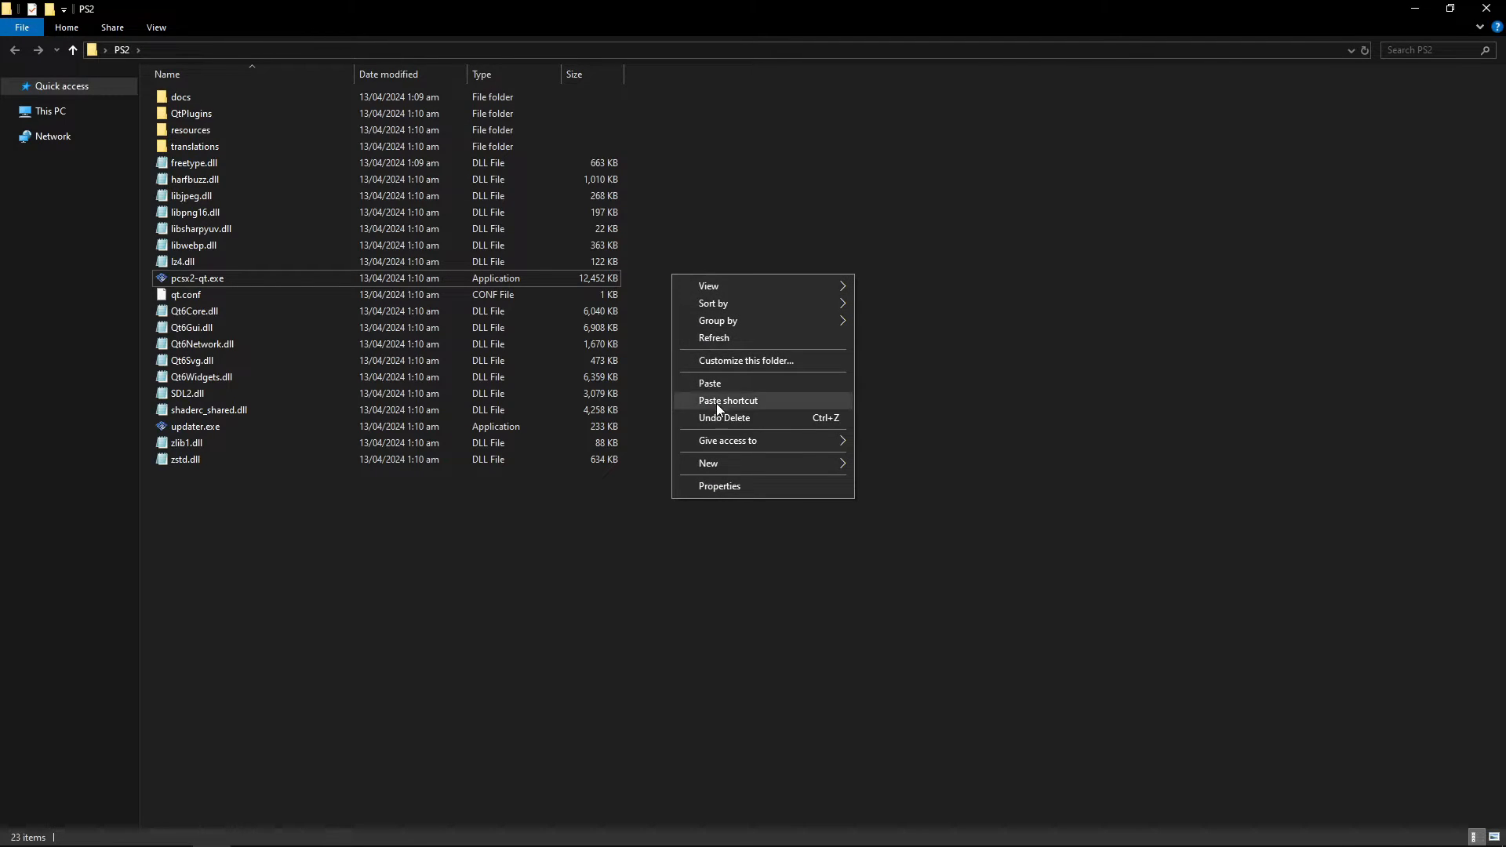
mouse_move(713, 463)
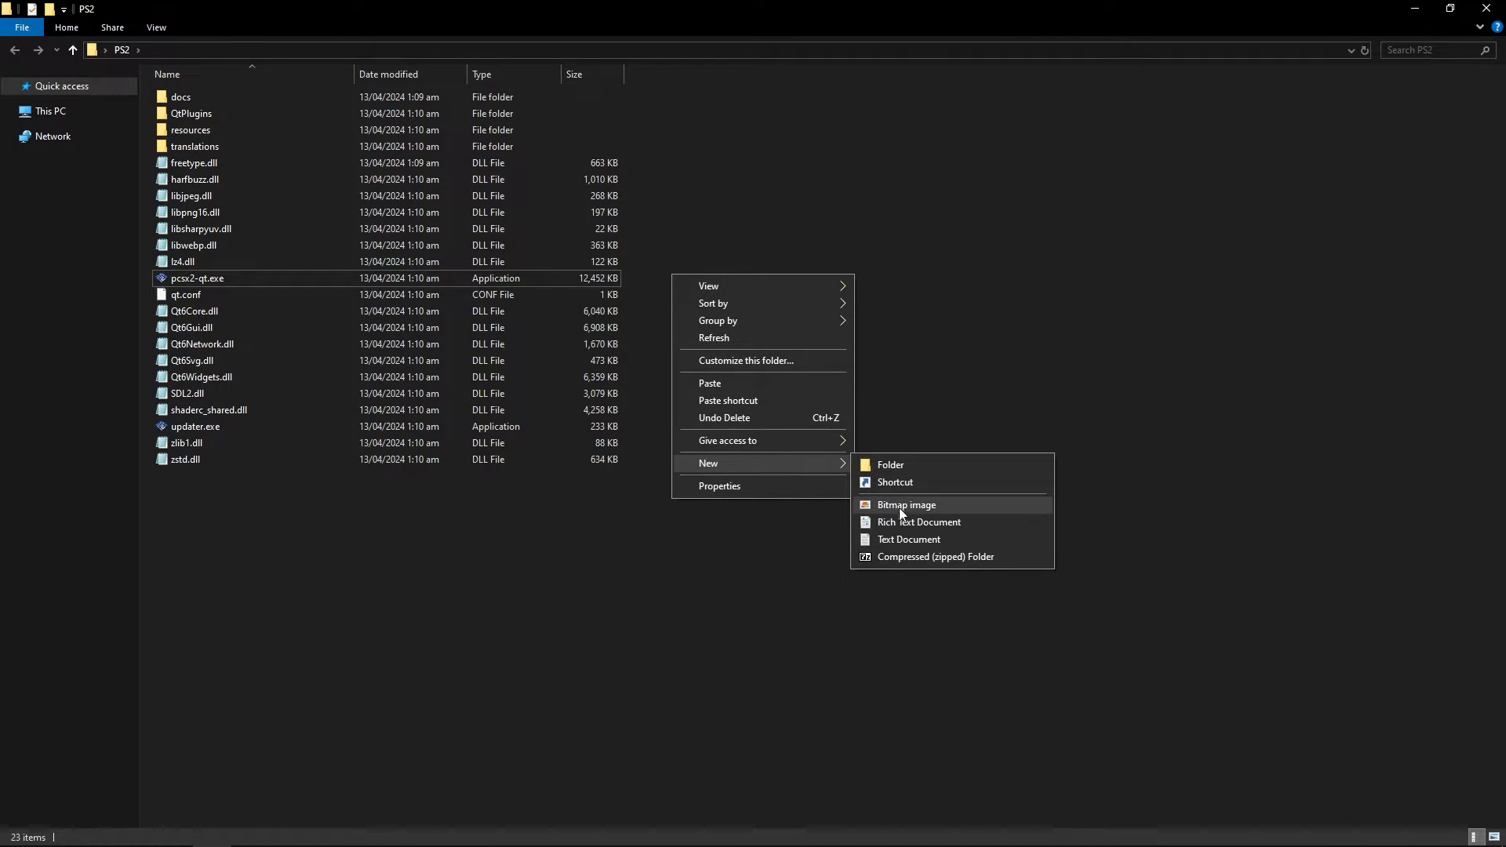
left_click(915, 541)
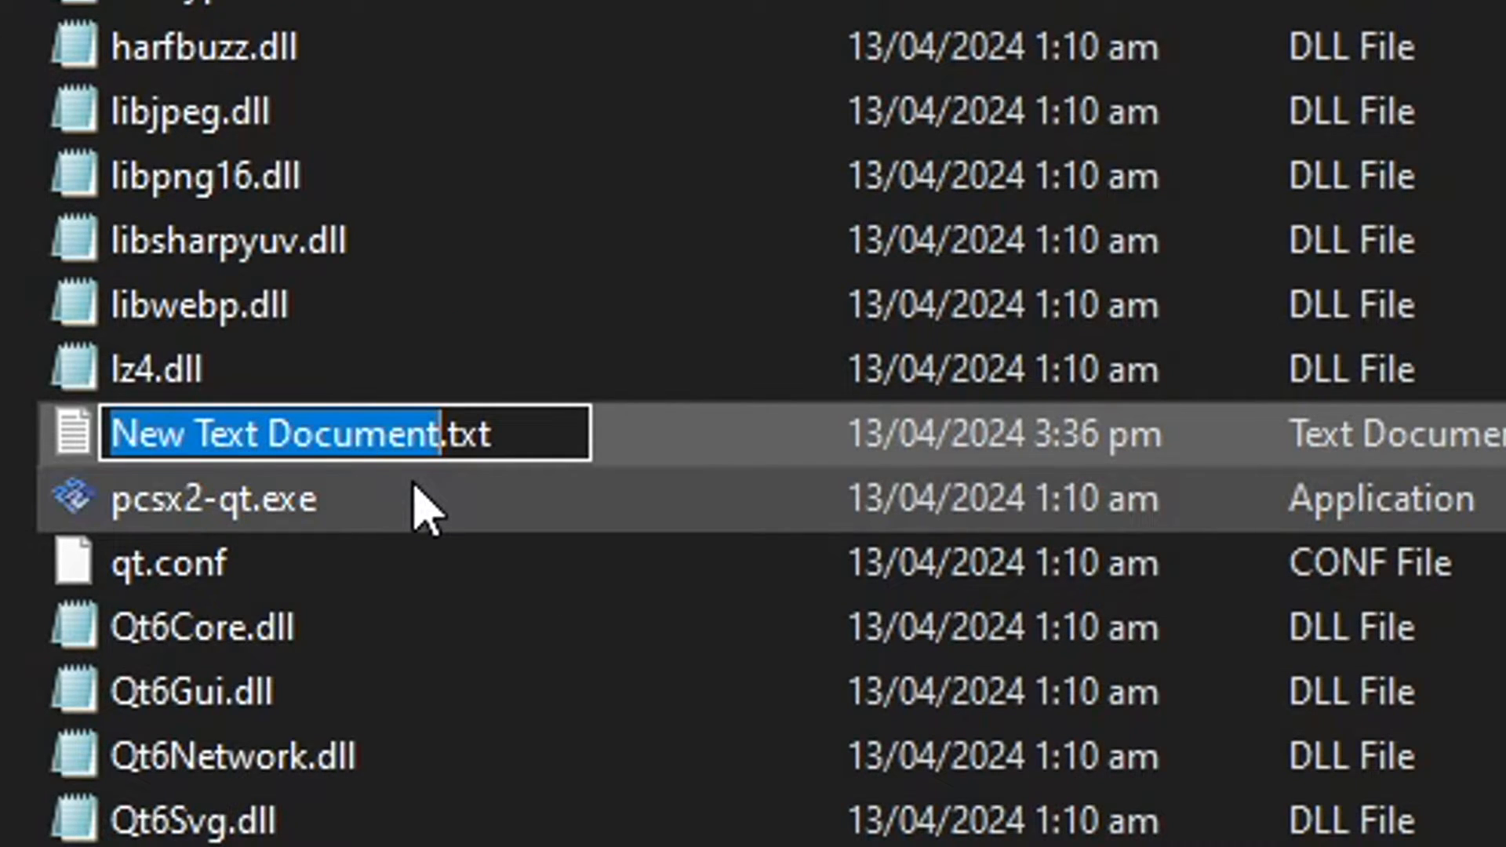
type("portable")
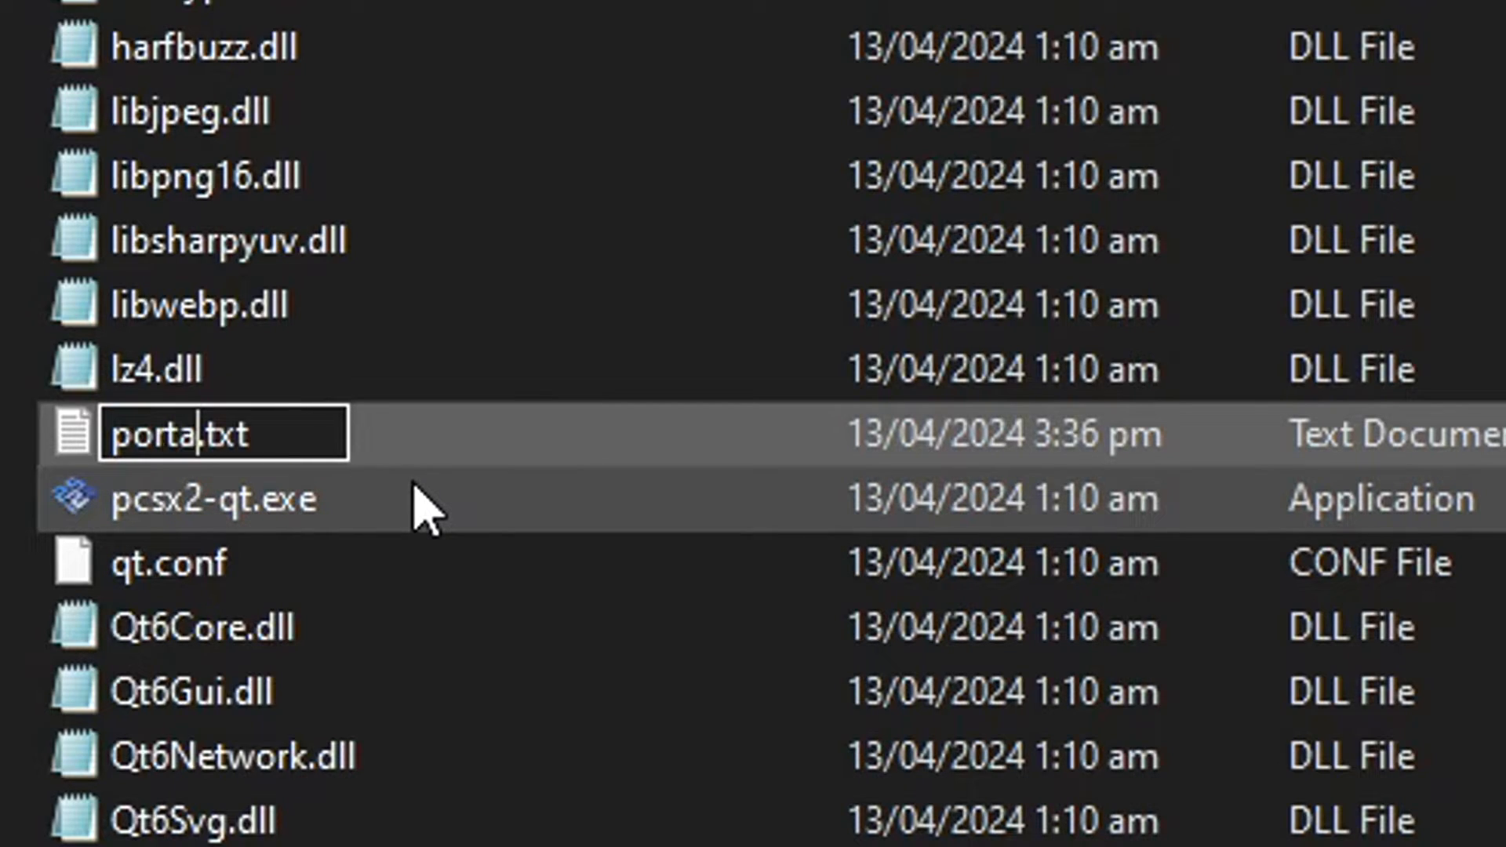
- Replace the new document's txt extension with ini, naming it portable.ini, and accept the extension change
key("Right")
key("Right")
key("Right")
key("Right")
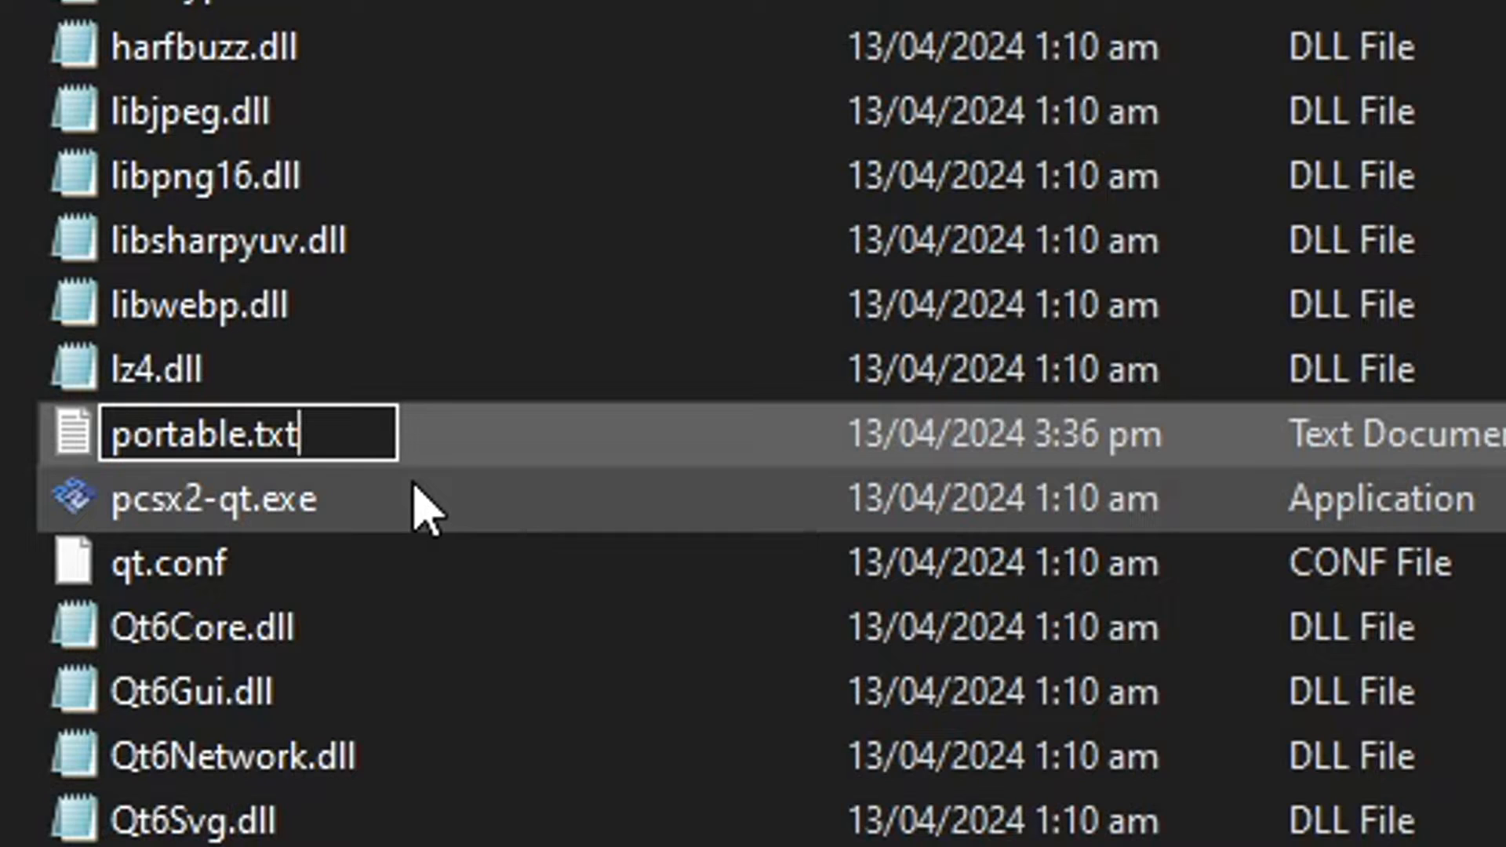
key("BackSpace")
key("BackSpace")
key("BackSpace")
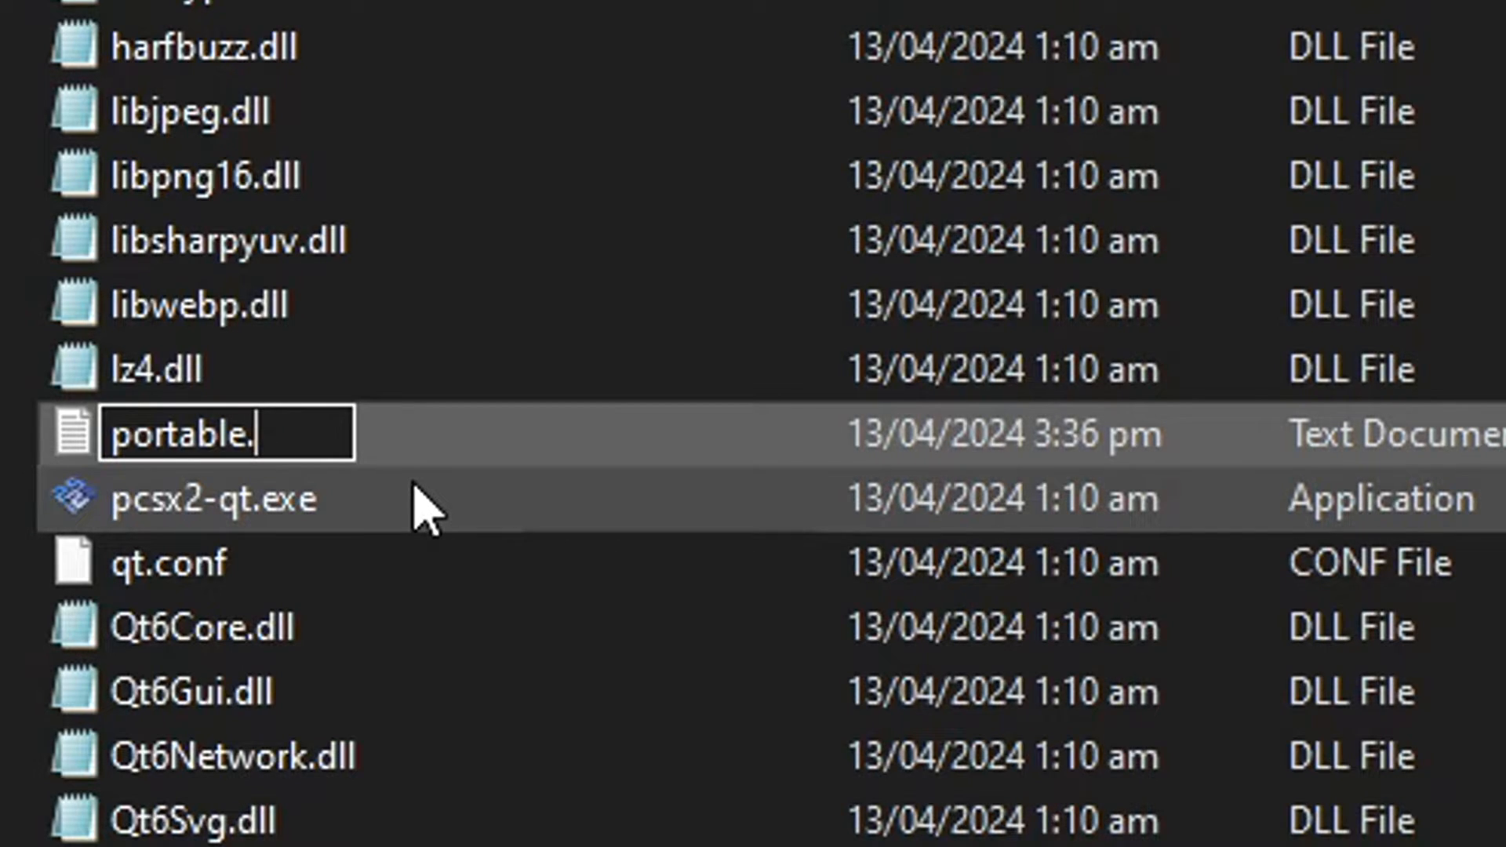
type("ini")
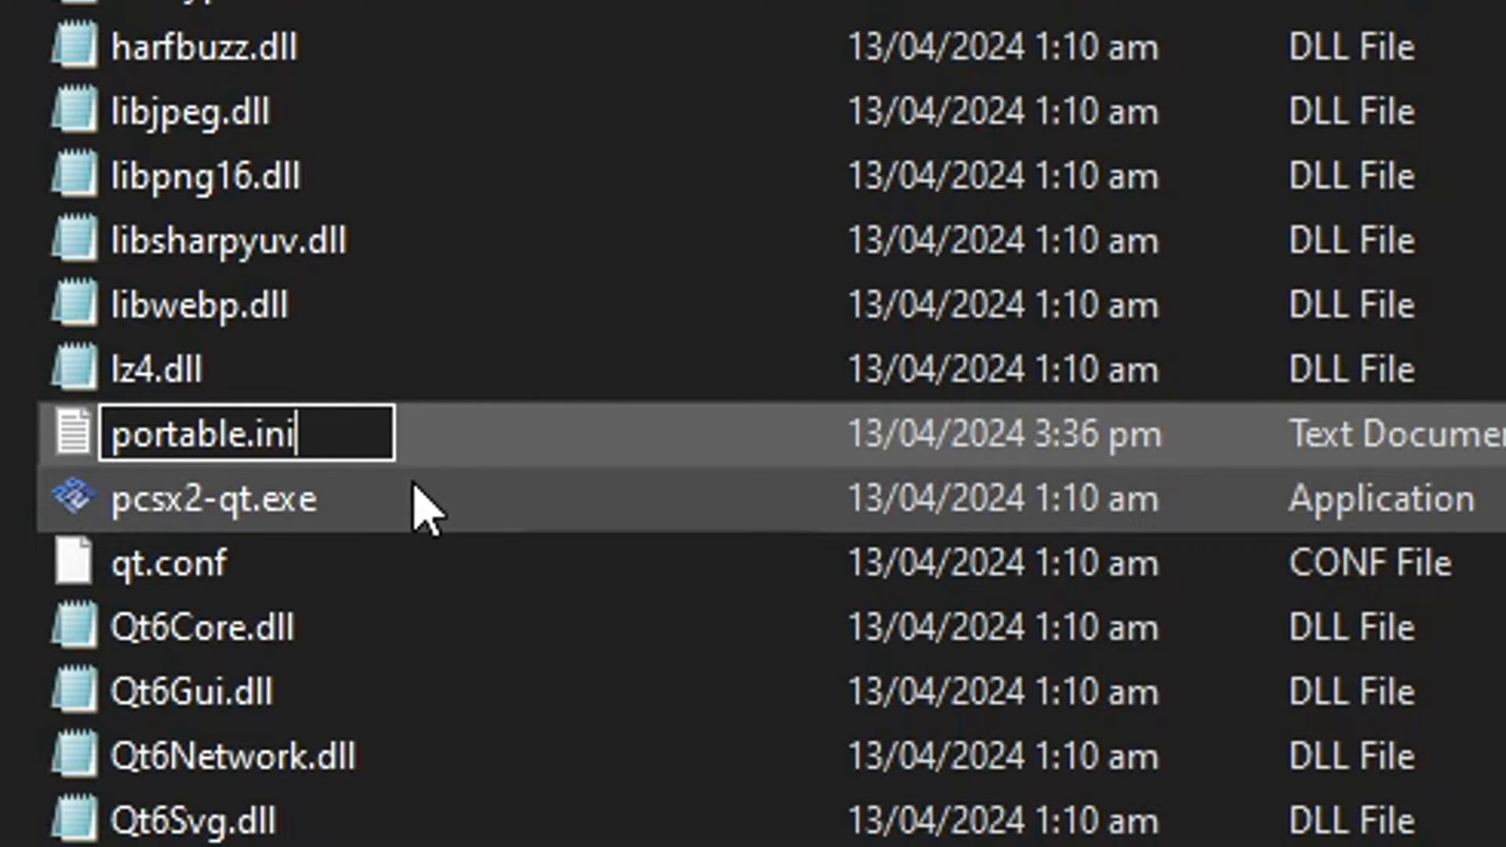
double_click(343, 434)
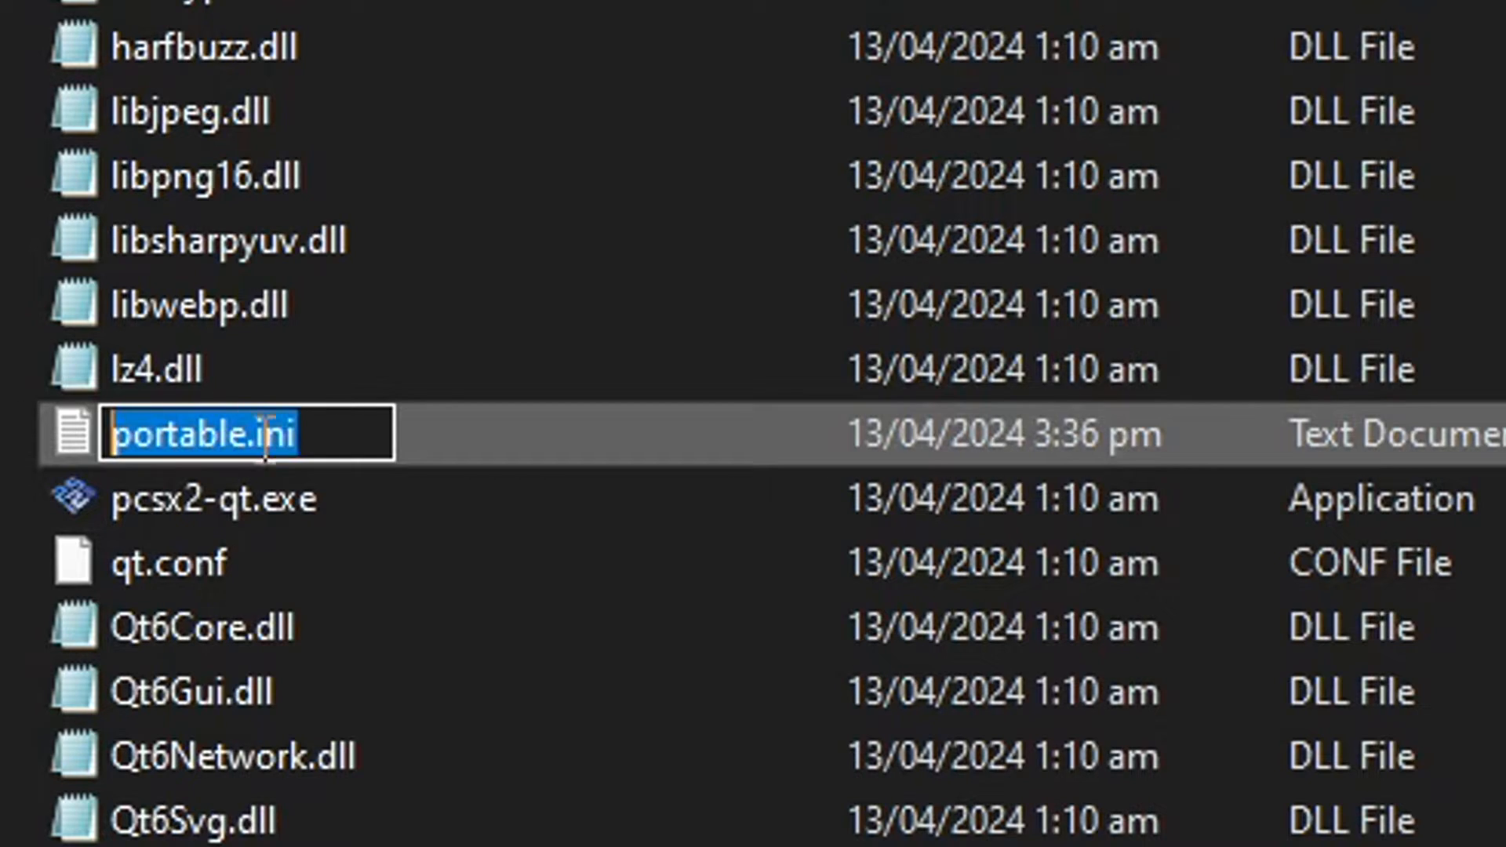
left_click(337, 434)
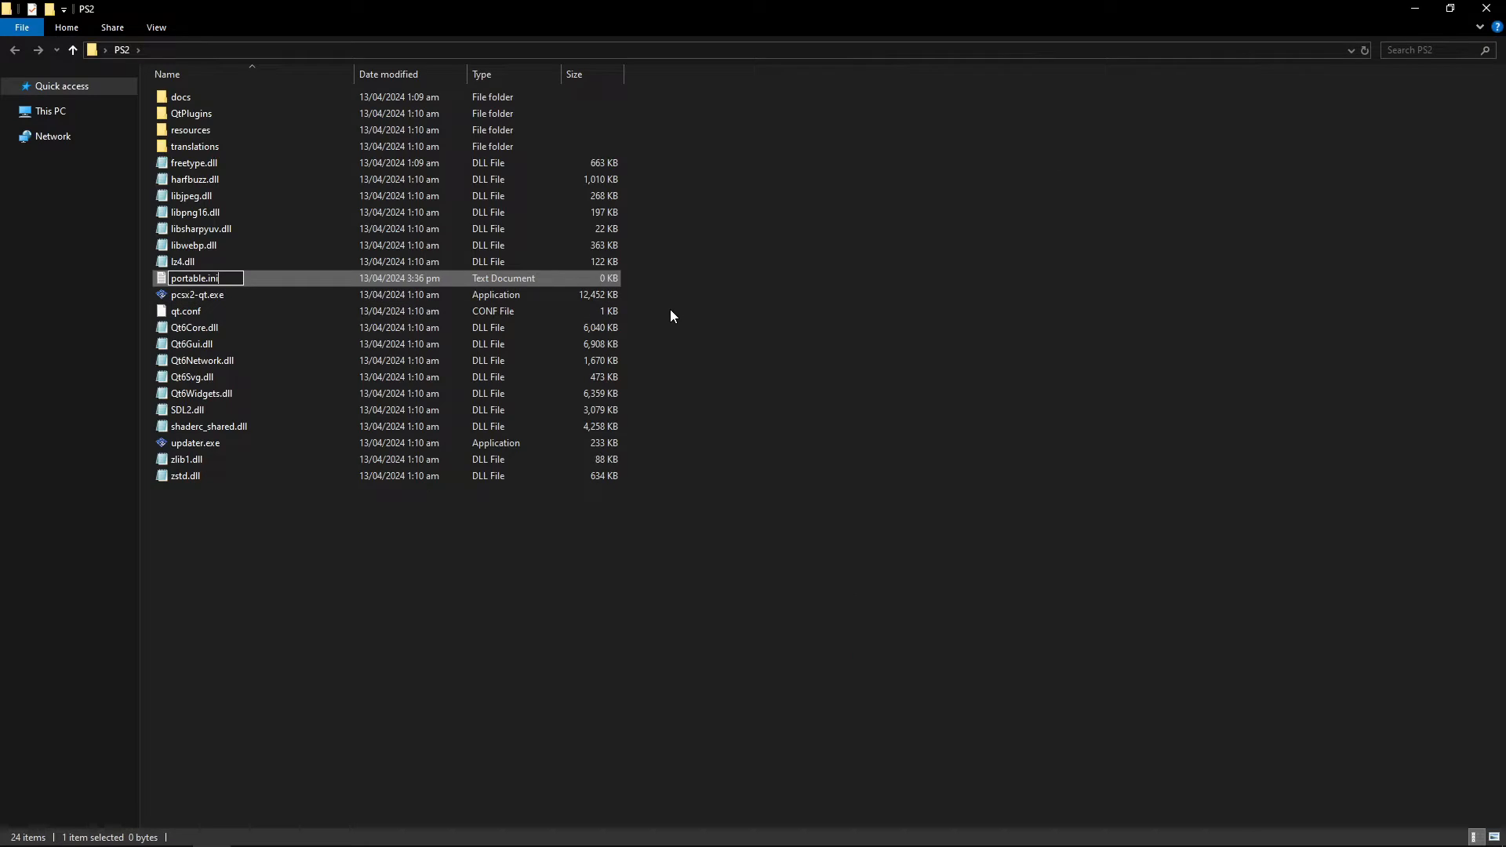
key("Return")
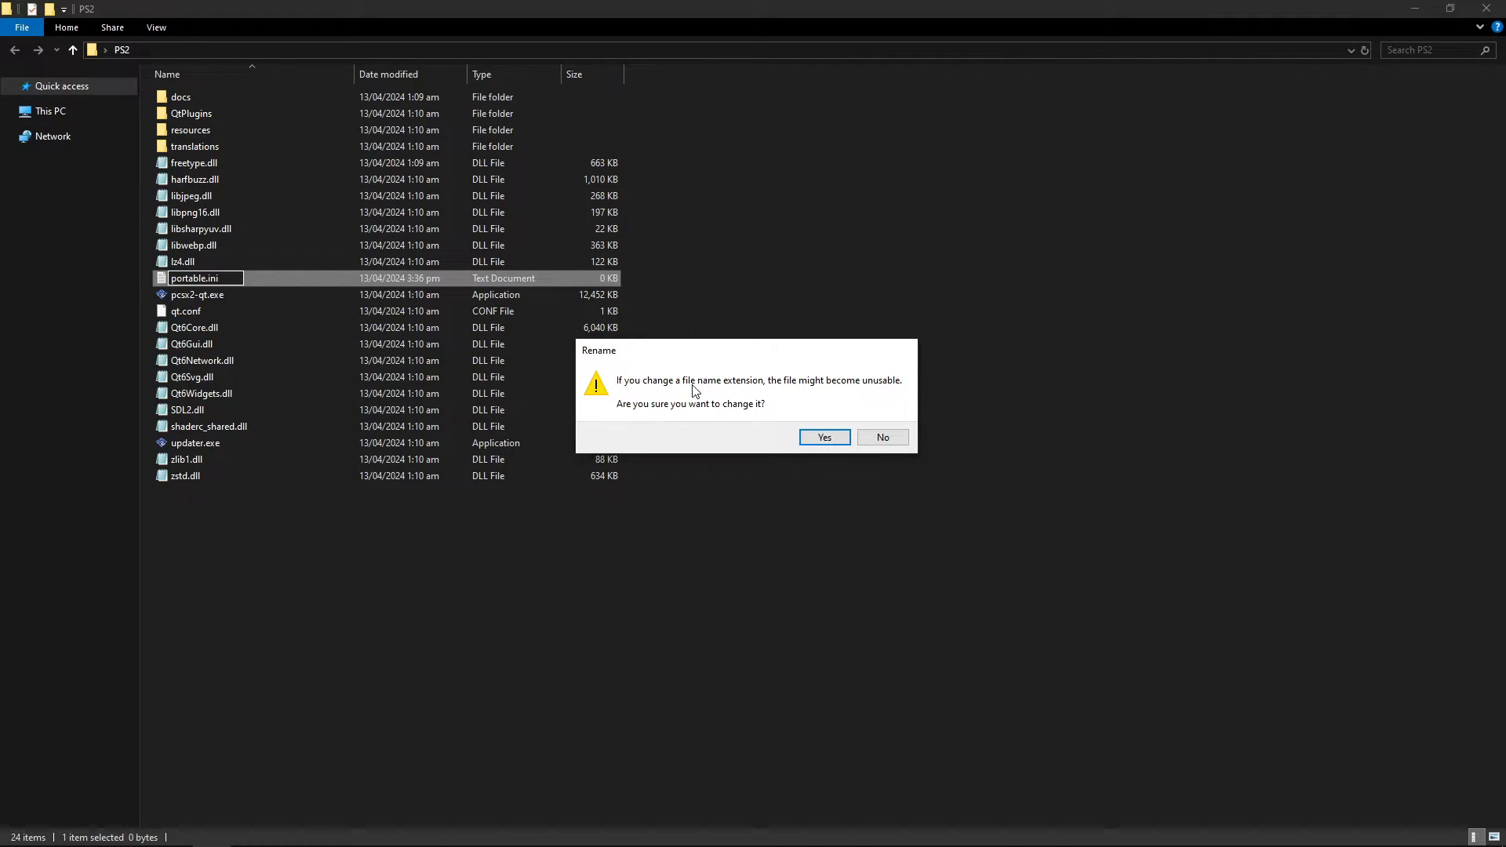
left_click(821, 438)
- Launch pcsx2-qt.exe and accept the default language, theme and automatic updates in the setup wizard
mouse_move(196, 277)
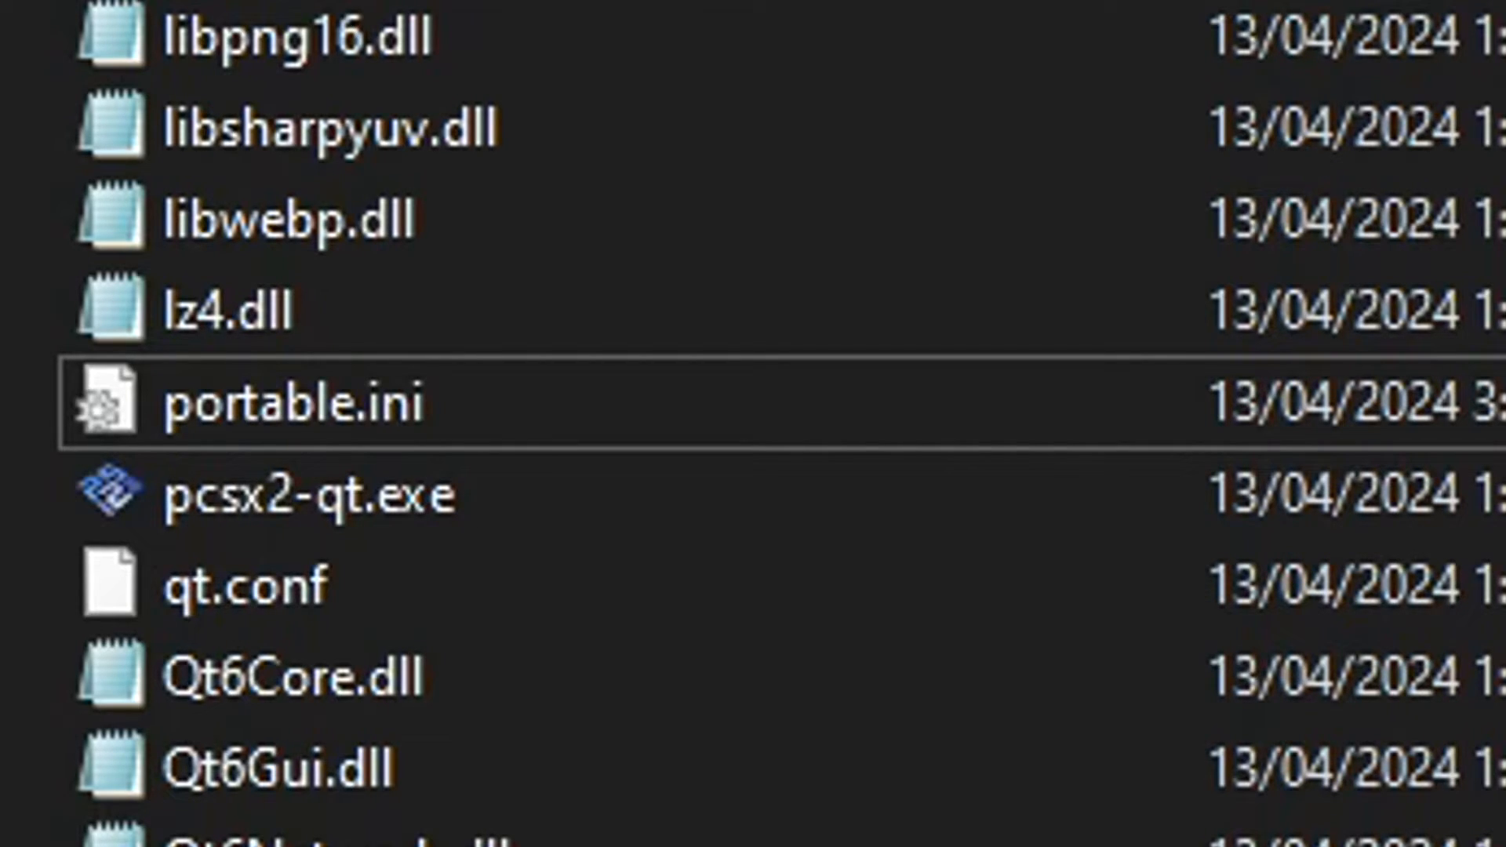
mouse_move(285, 515)
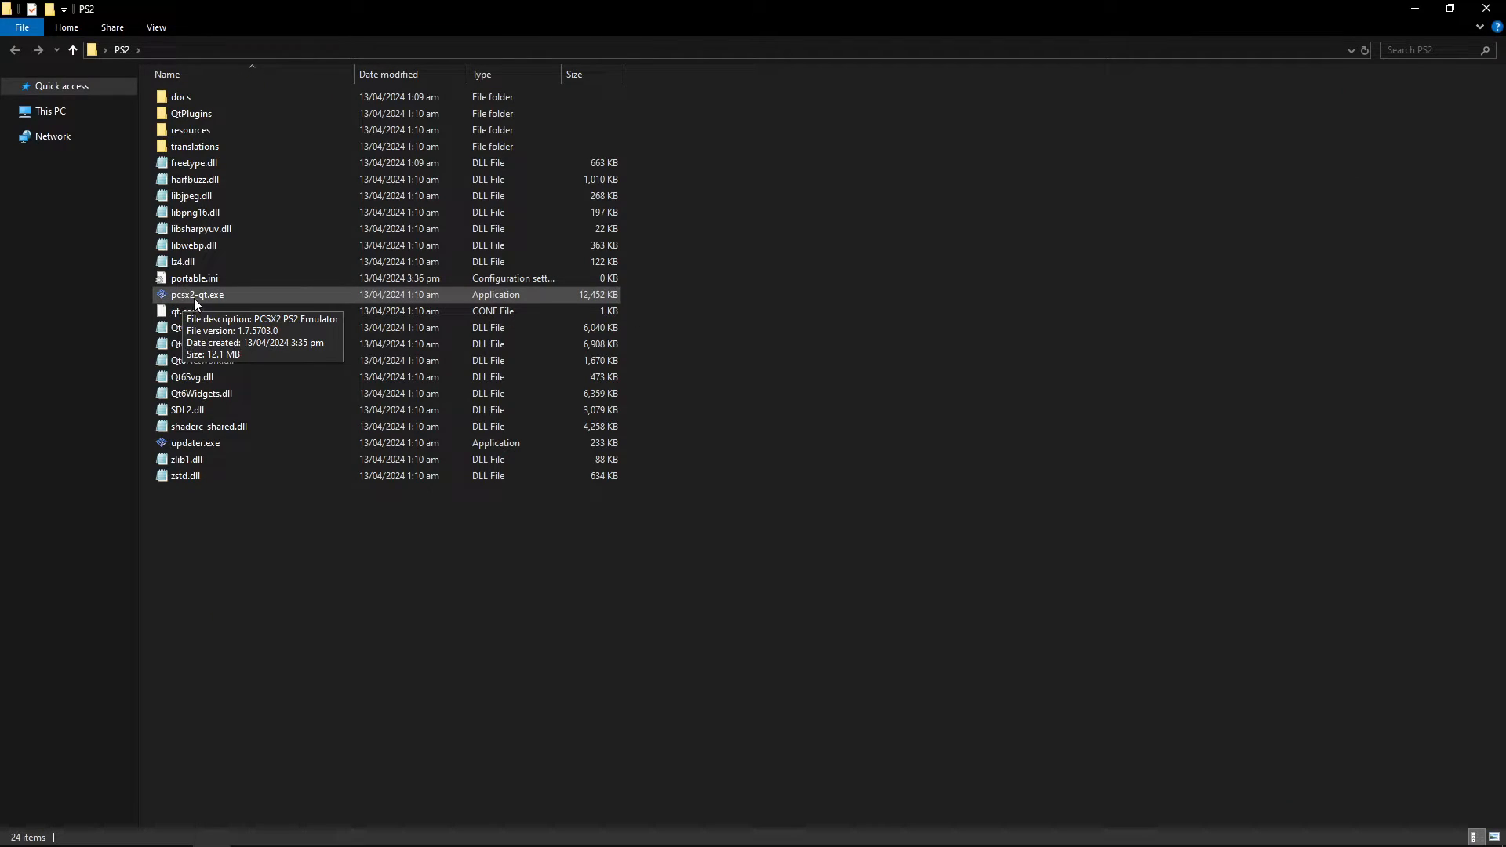
left_click(235, 298)
double_click(237, 296)
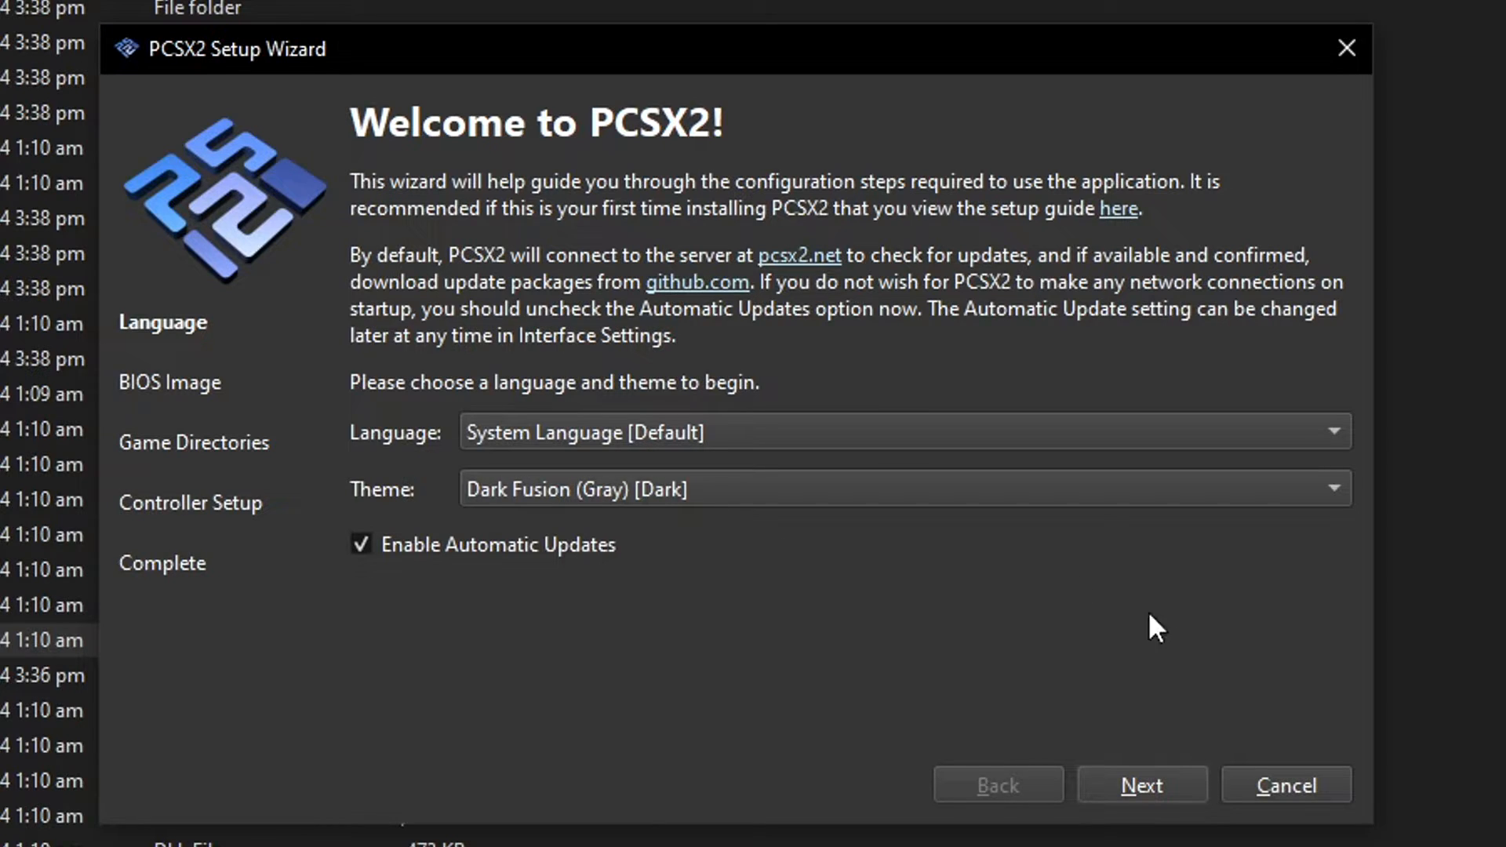
left_click(1133, 796)
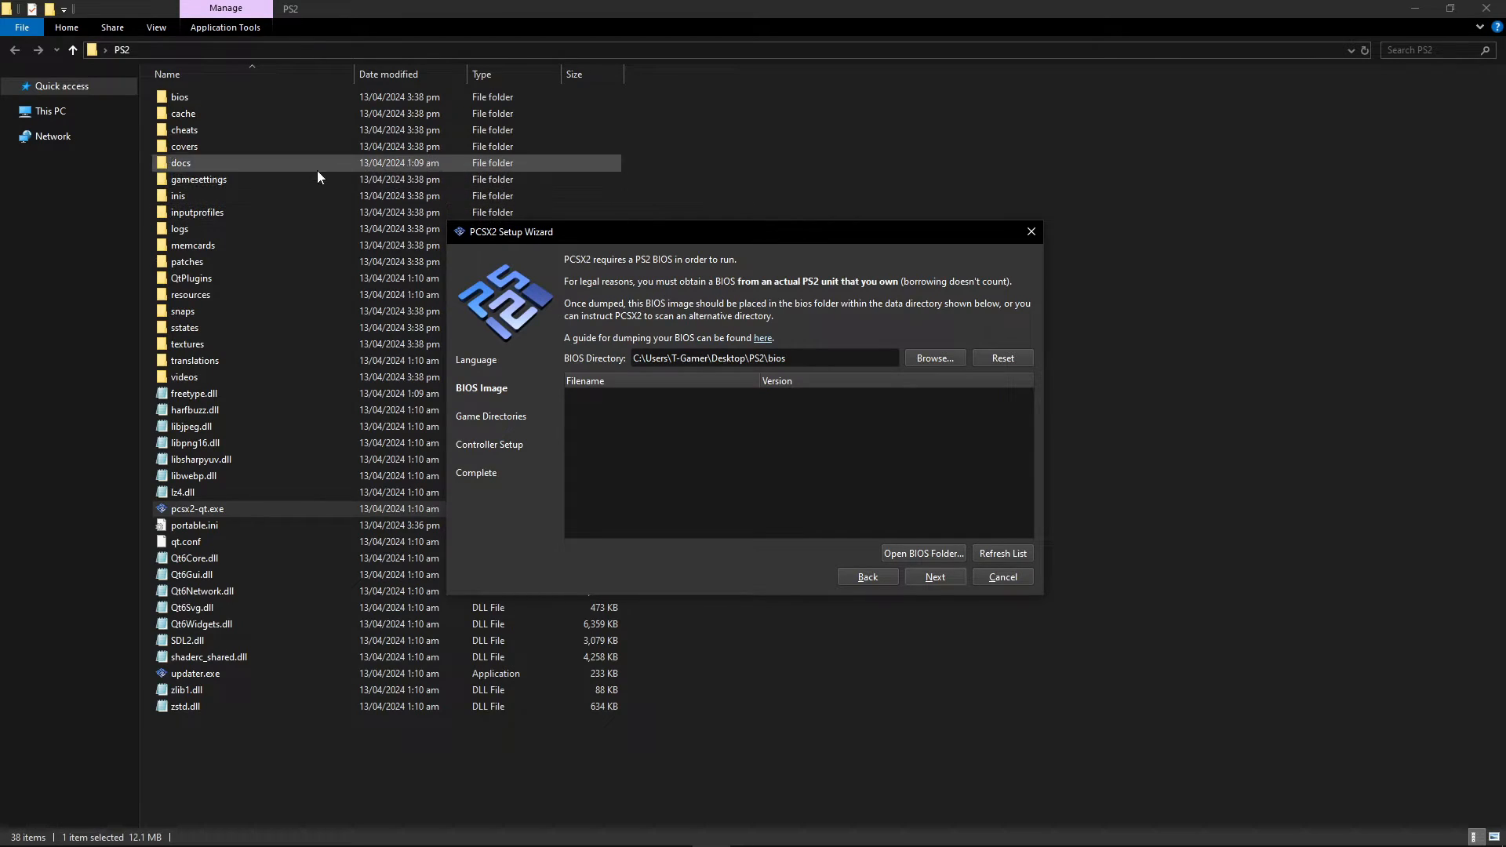
- Paste the copied SCPH-90006 BIOS files into the bios folder and return to the PS2 folder
left_click(187, 97)
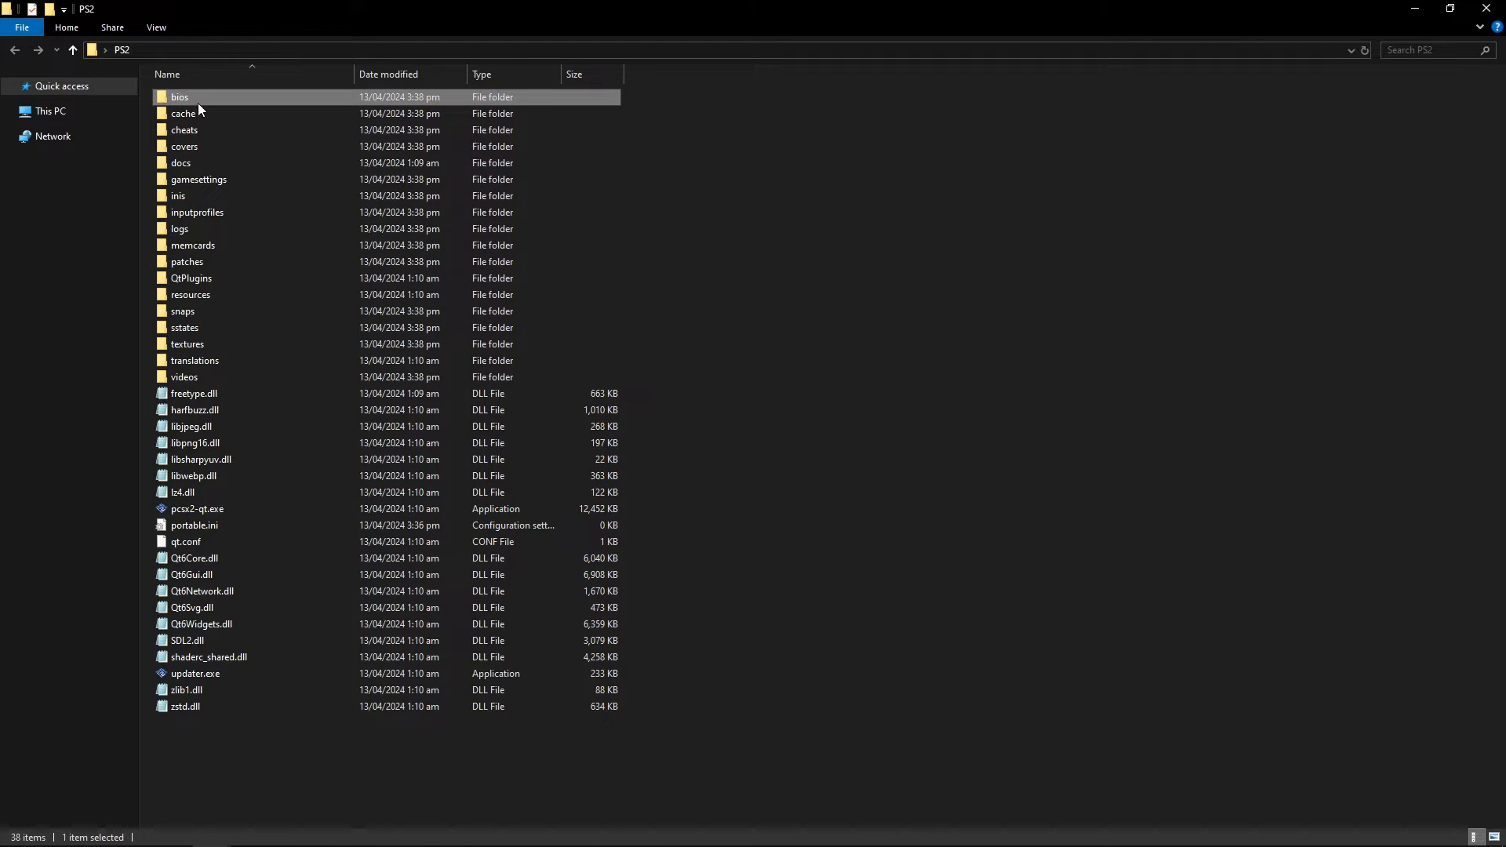
double_click(191, 97)
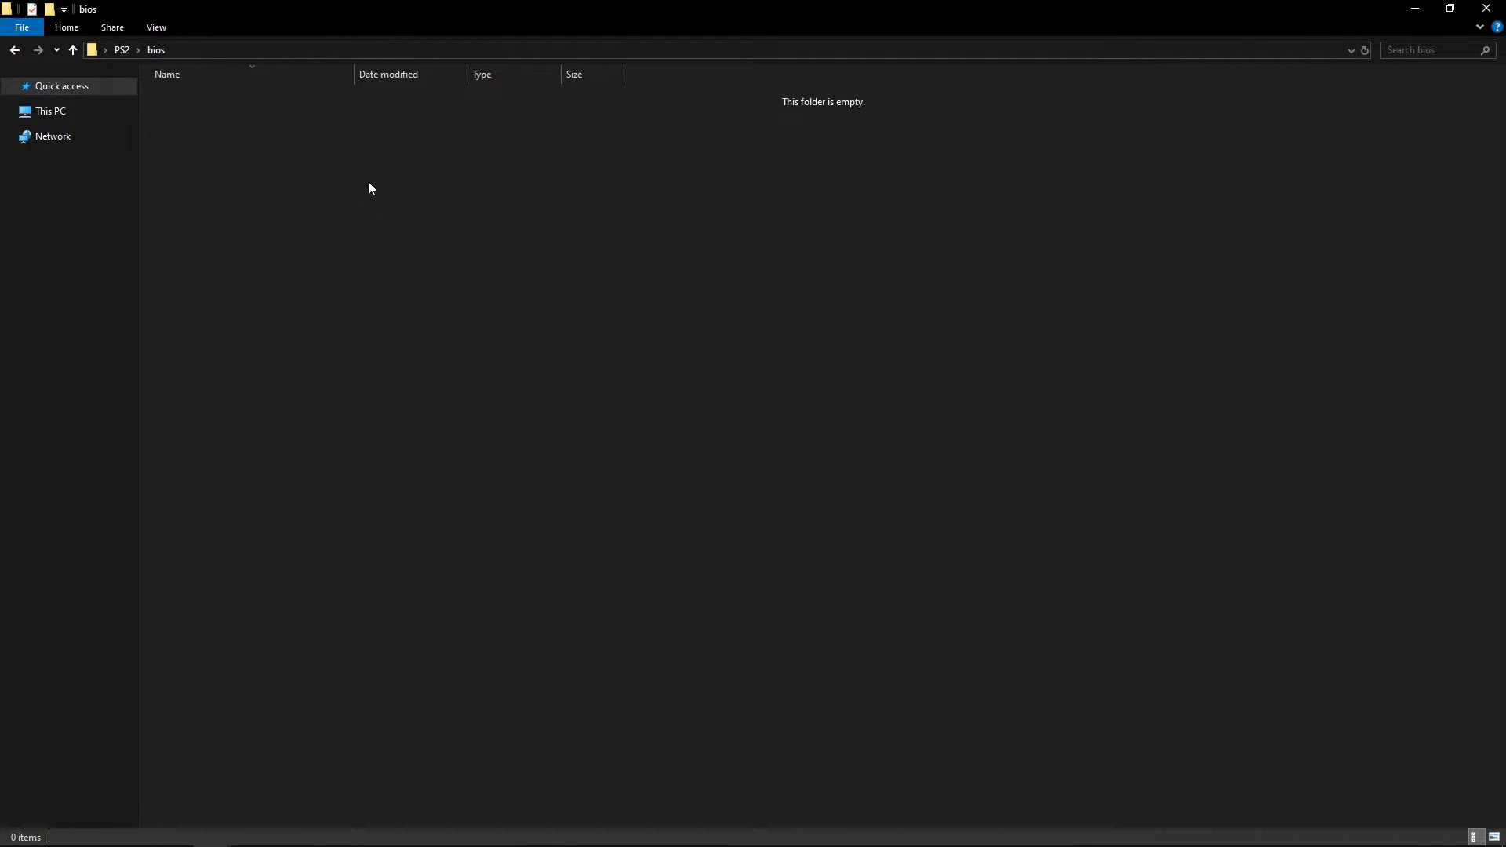
key("ctrl+v")
left_click(315, 185)
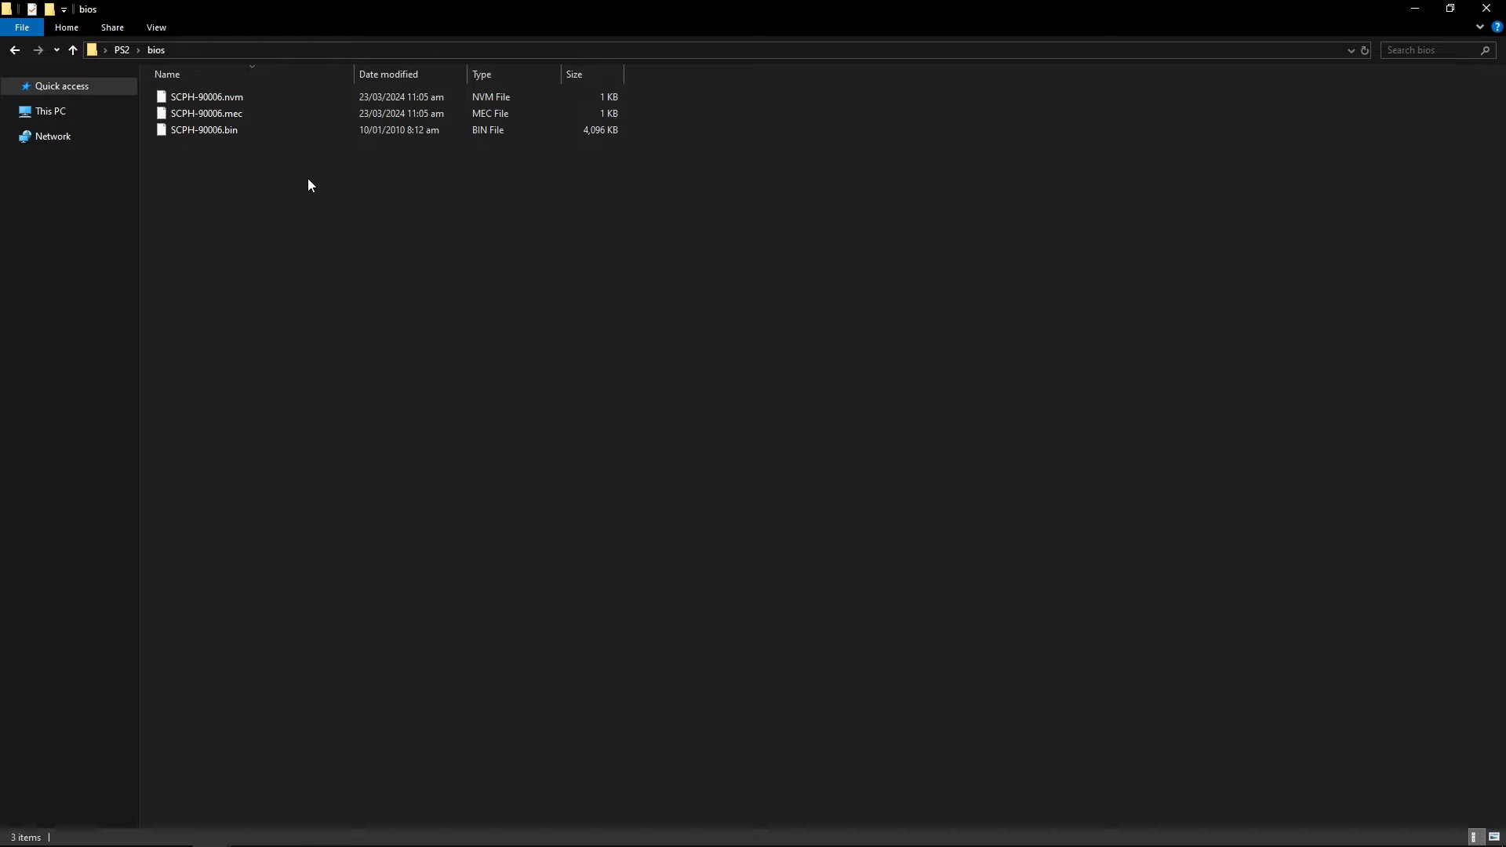
left_click(121, 49)
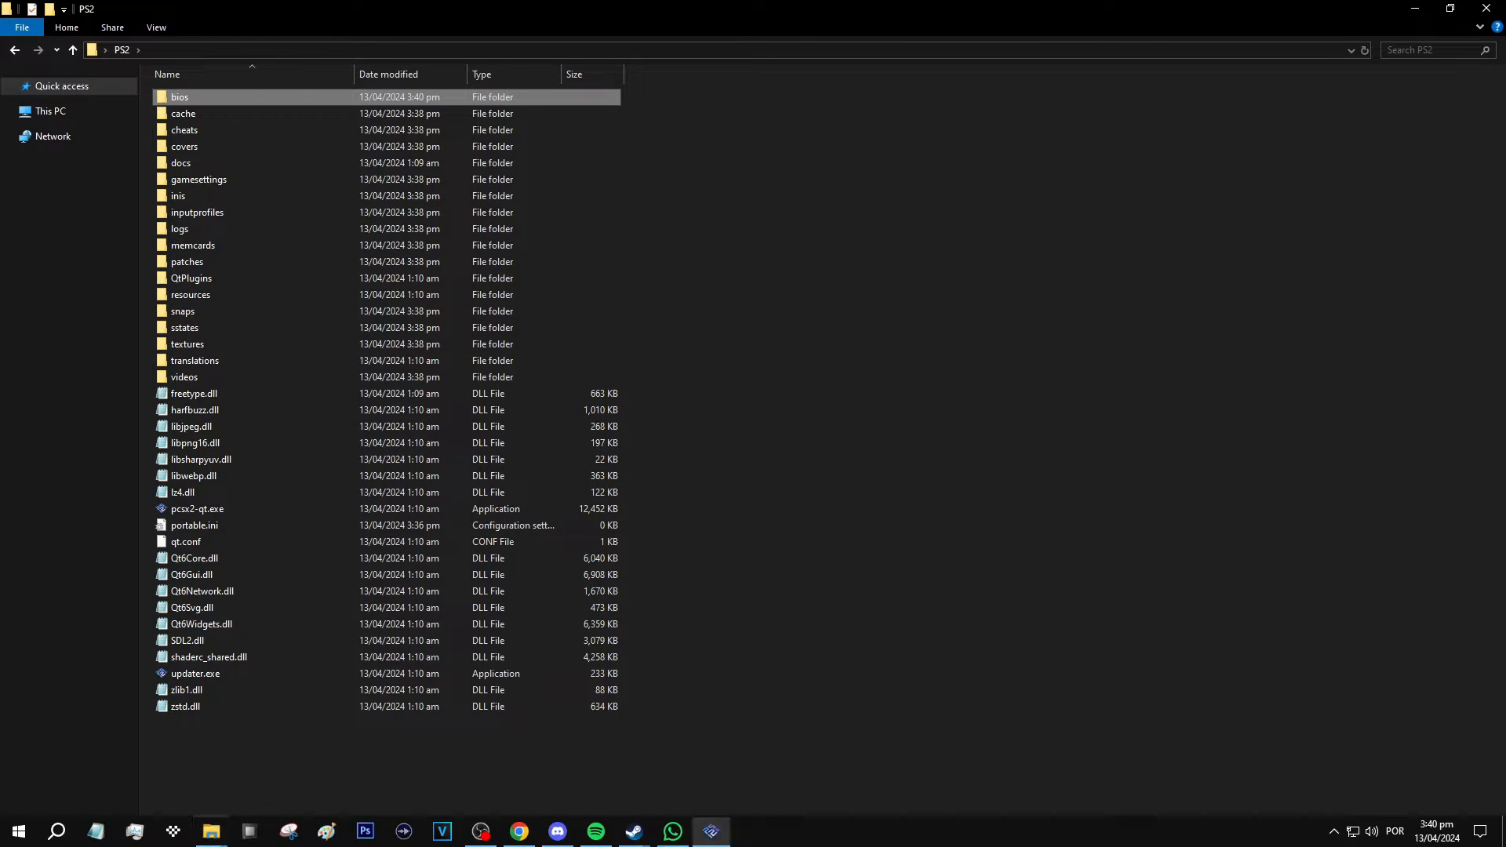
- Refresh the setup wizard's BIOS list, choose SCPH-90006.bin and continue to the game directories page
left_click(714, 834)
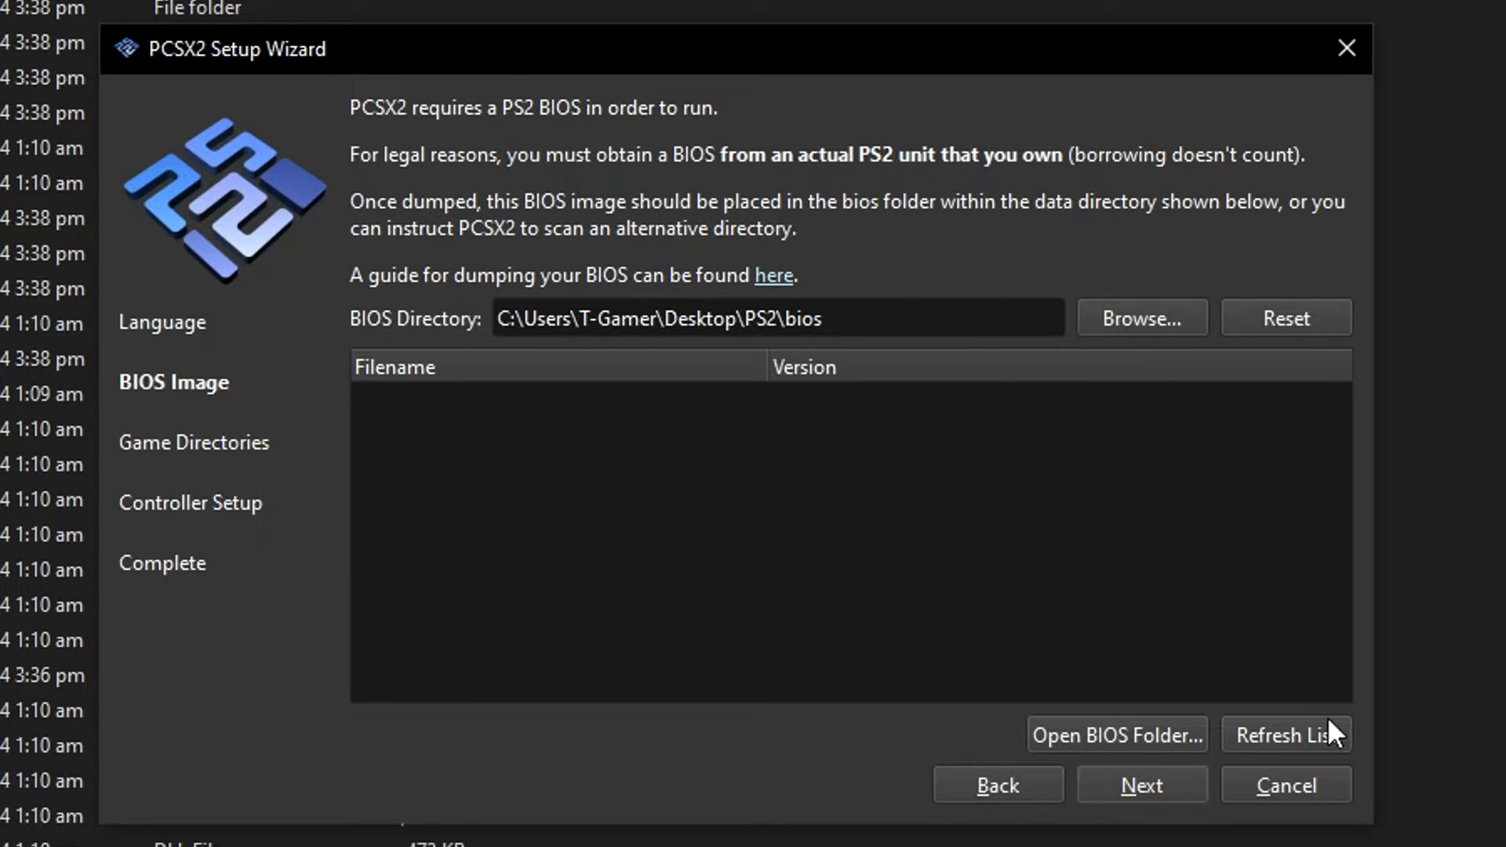
left_click(1286, 738)
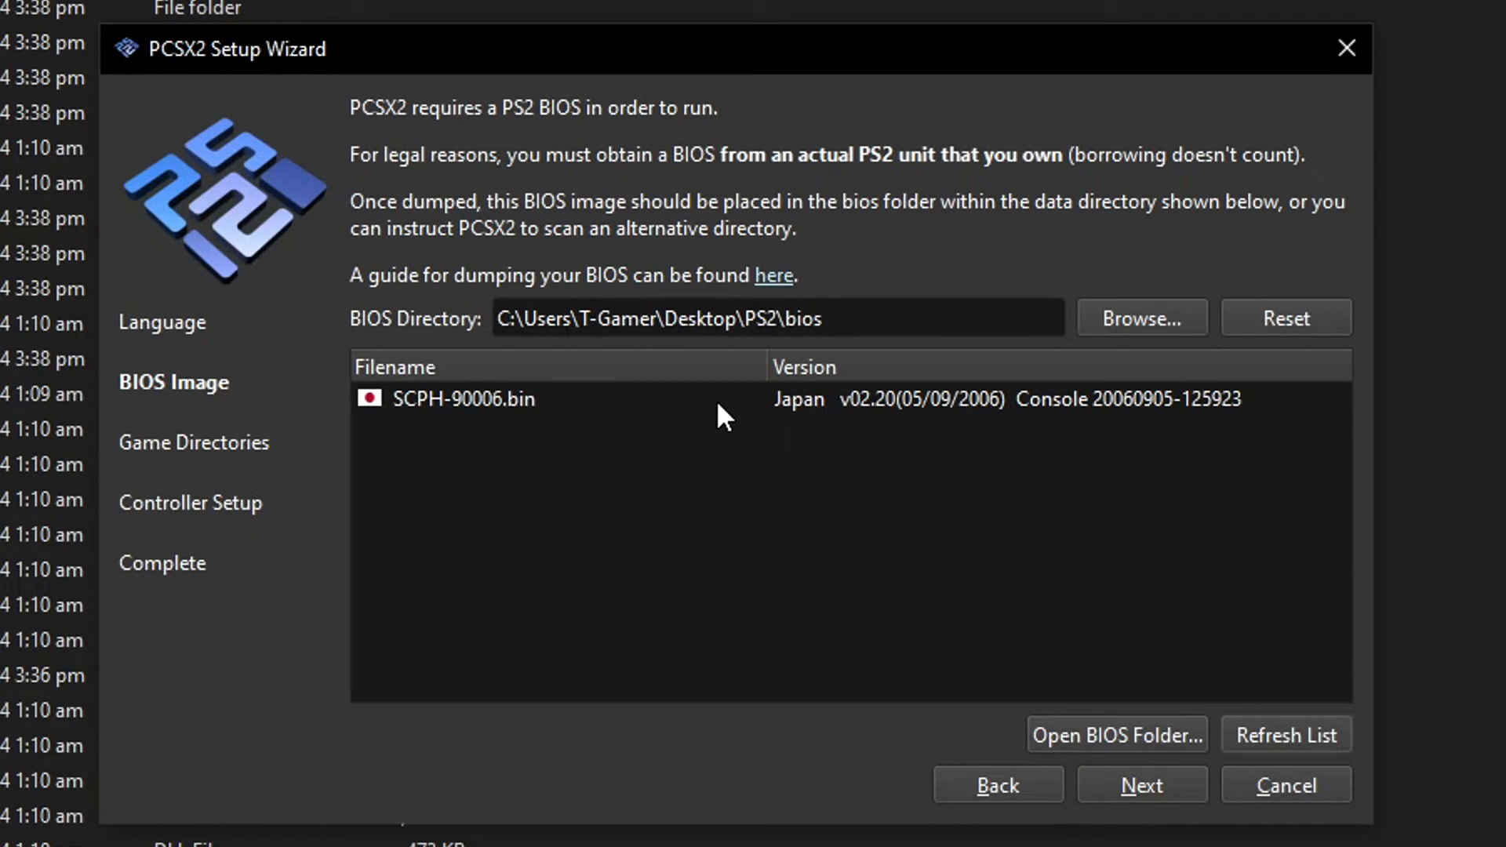
left_click(543, 400)
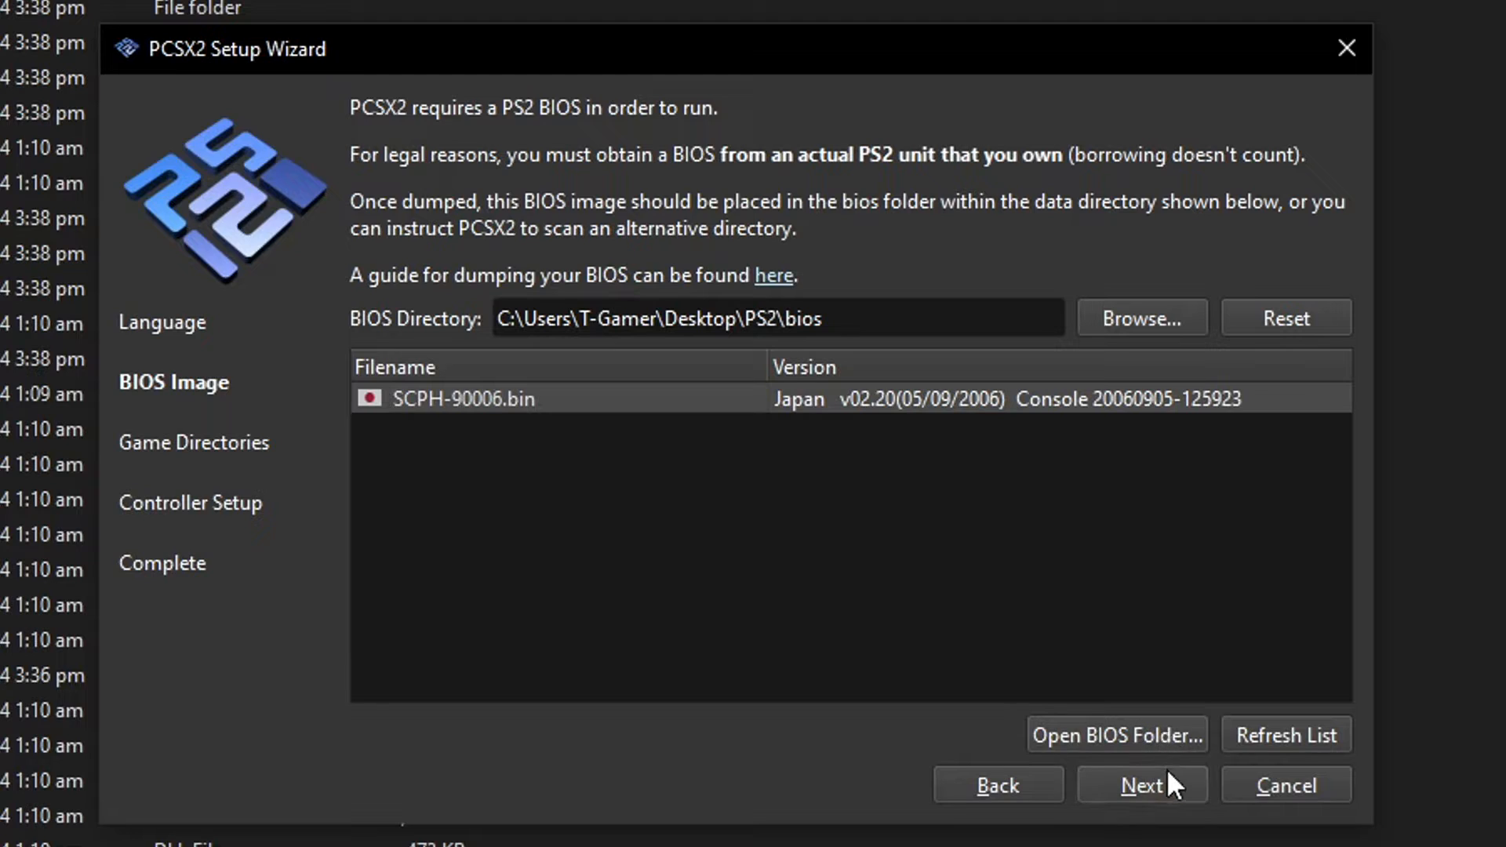
left_click(1141, 789)
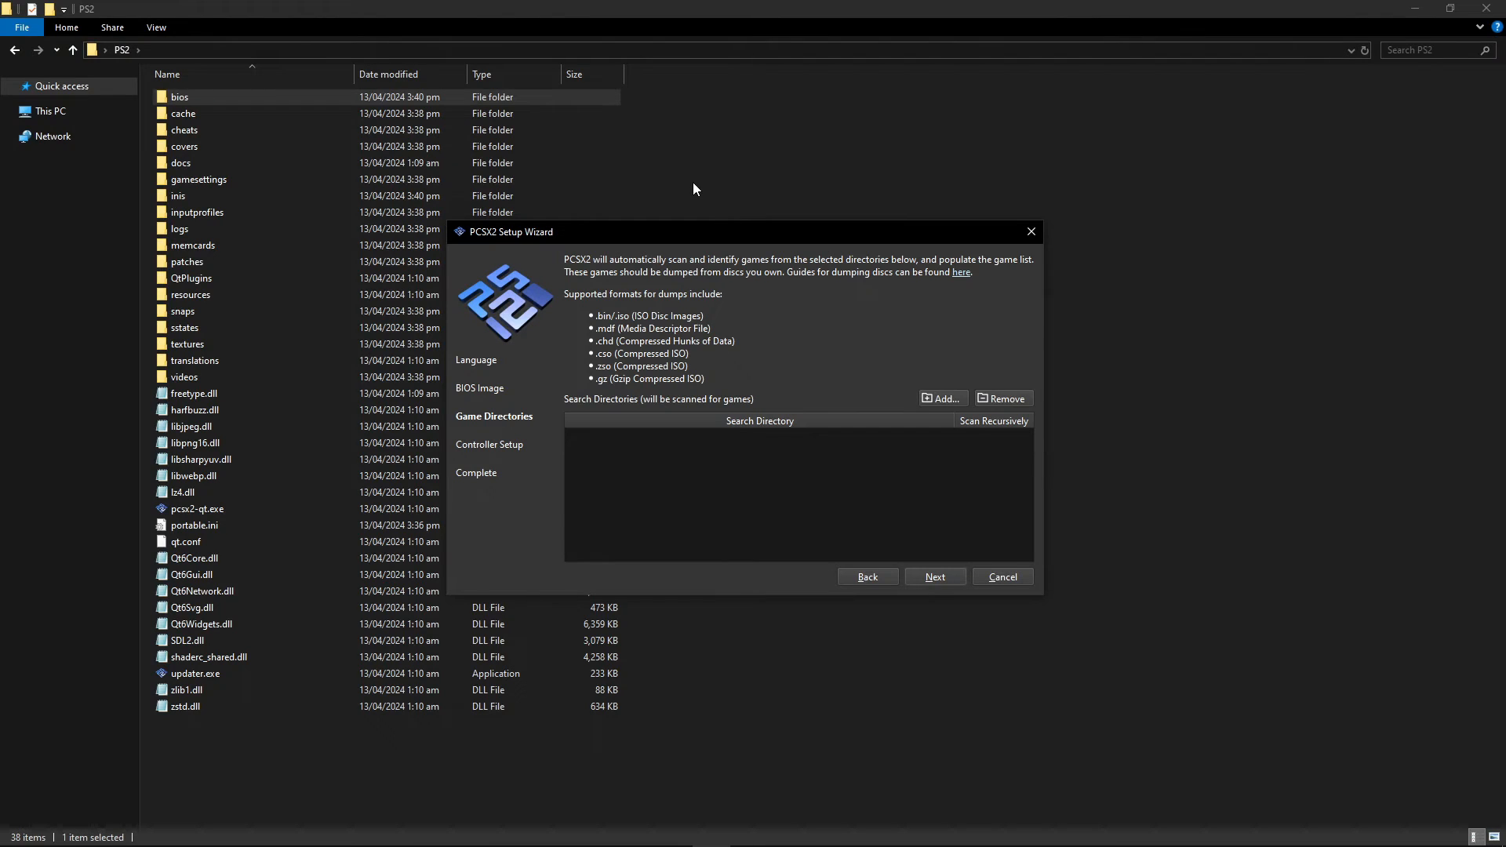
- Create a new folder named games inside the PS2 folder
left_click(692, 183)
left_click(693, 183)
right_click(672, 206)
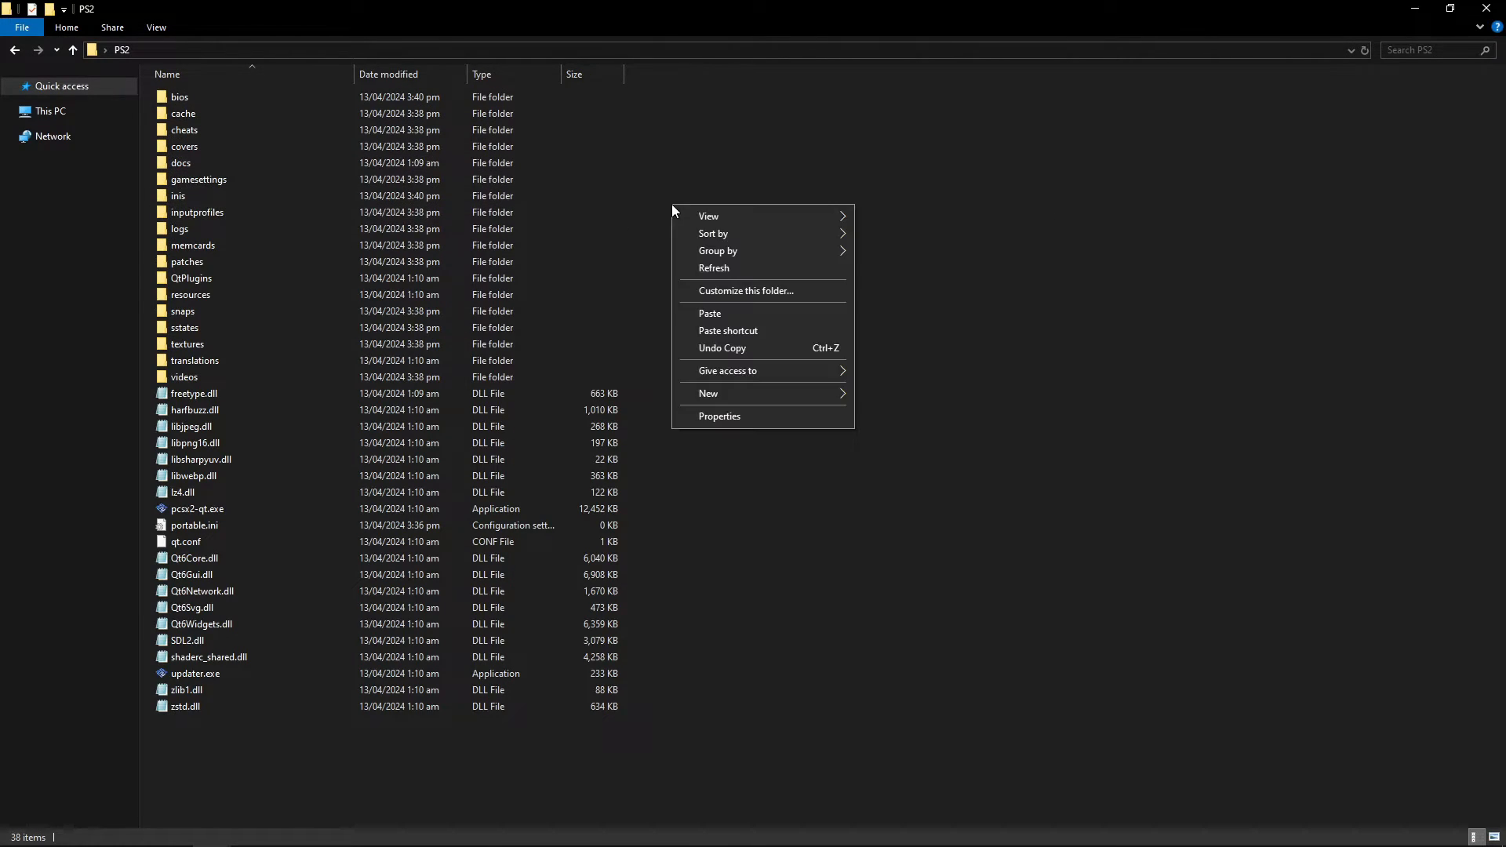
mouse_move(750, 392)
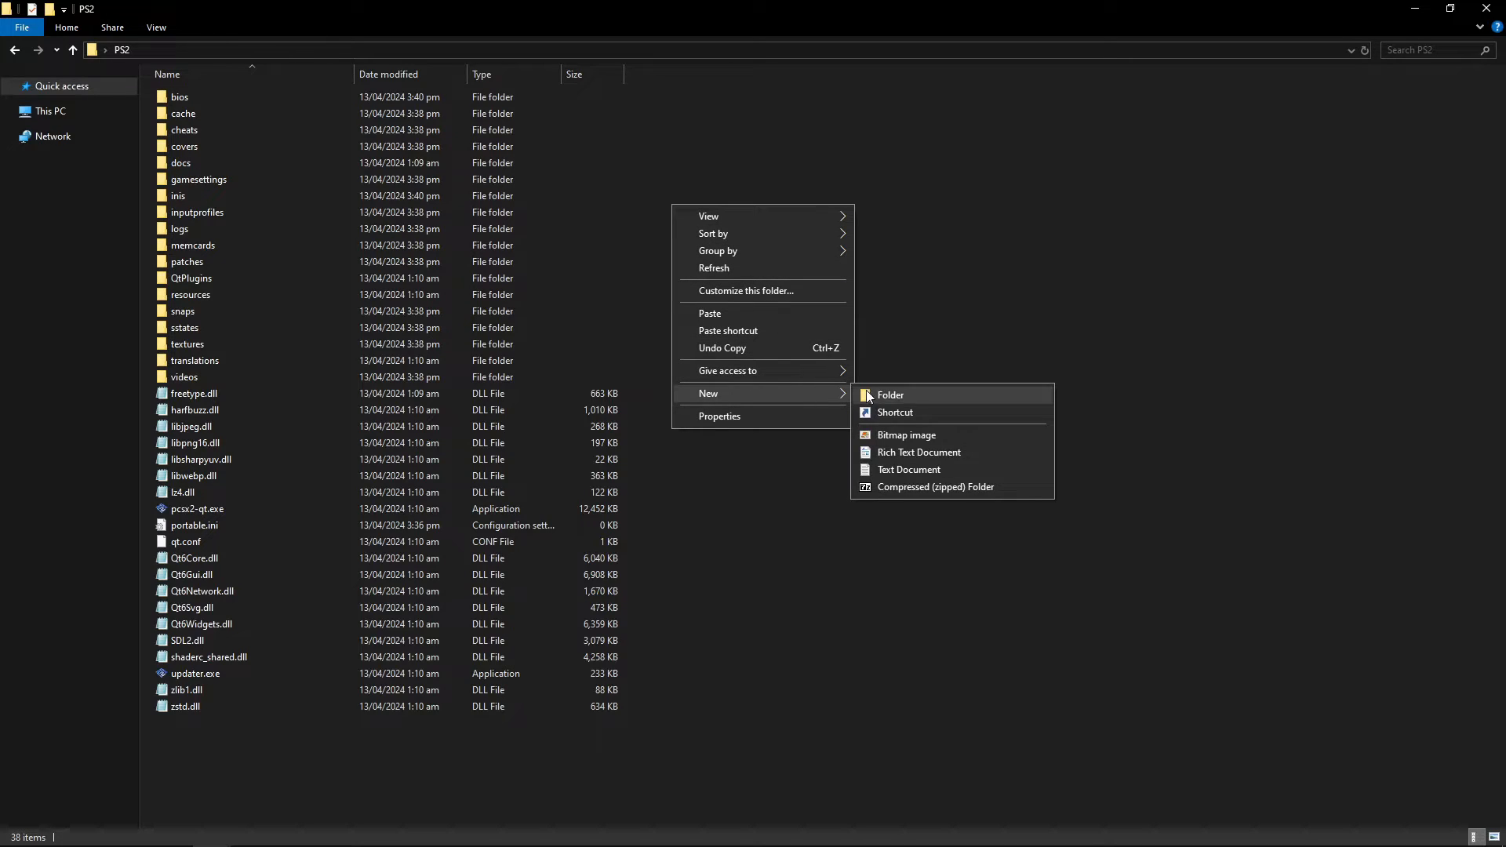
left_click(898, 397)
type("ga")
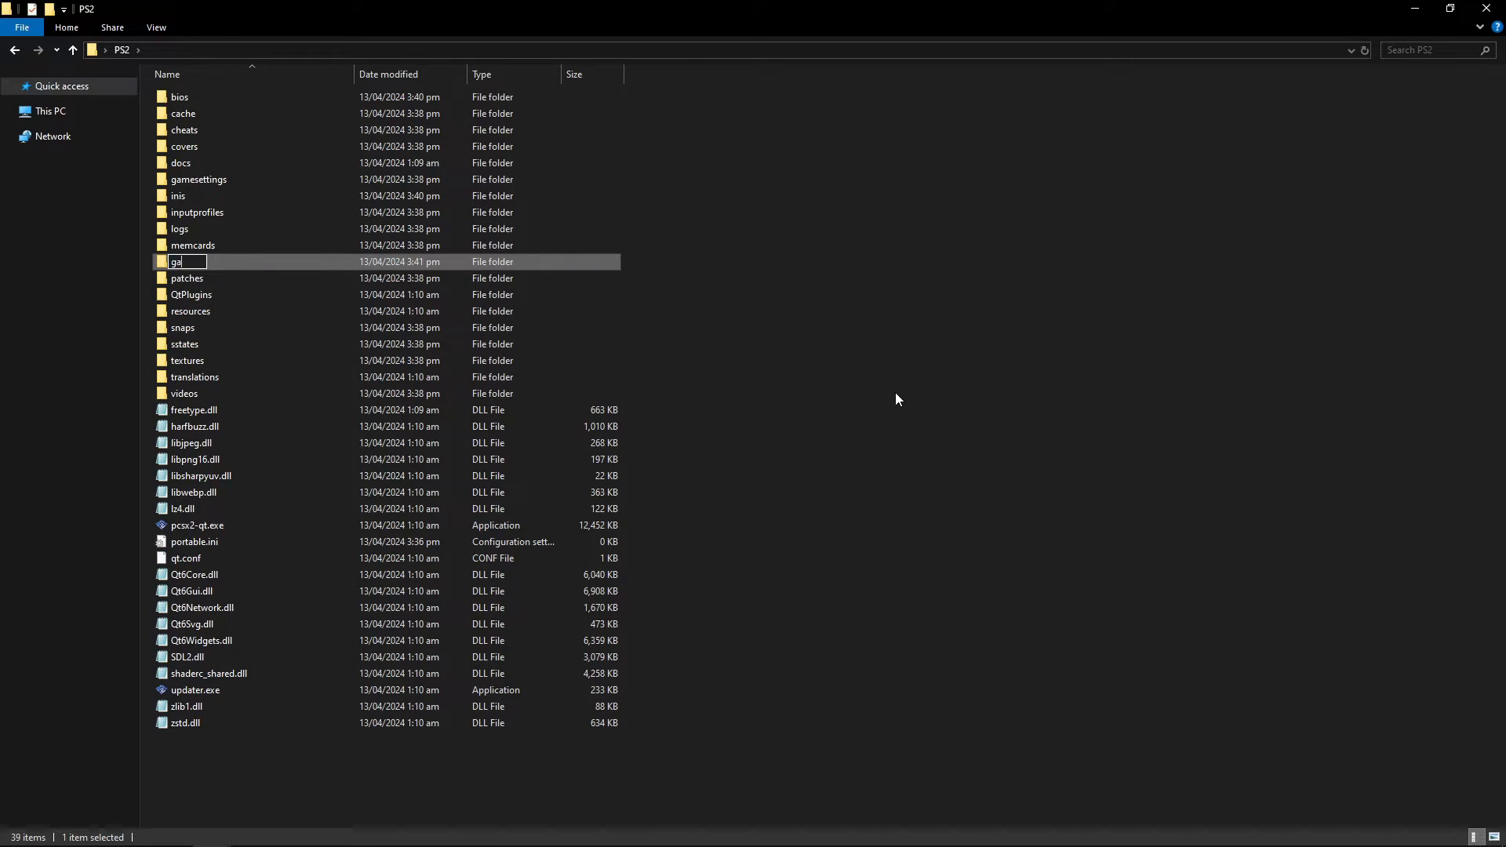
type("mes")
key("Return")
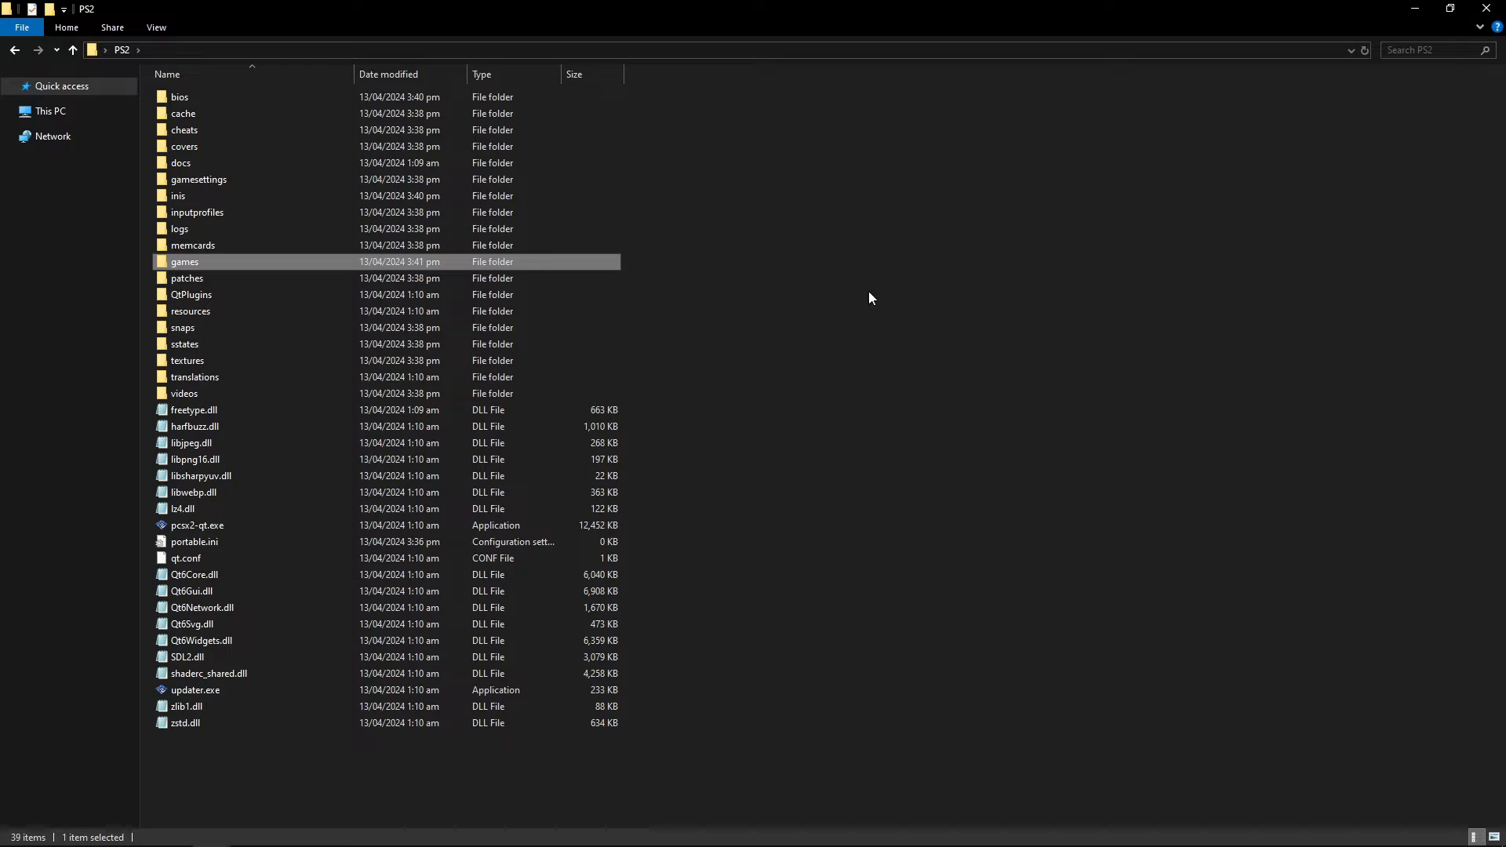
left_click(788, 312)
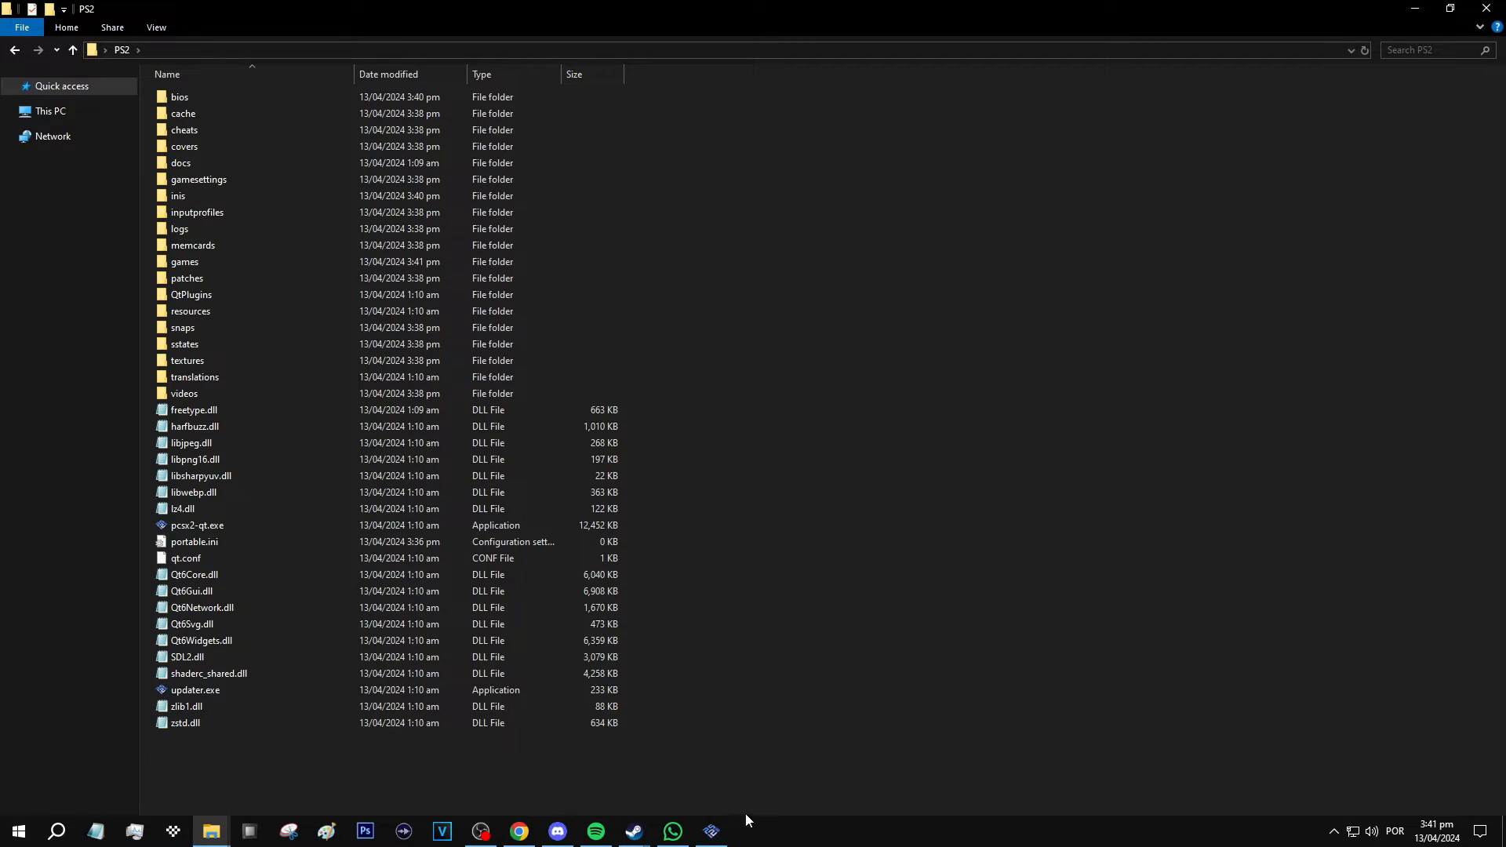
- Add the PS2\games folder as a recursively scanned search directory in the setup wizard and continue to the controller page
left_click(721, 838)
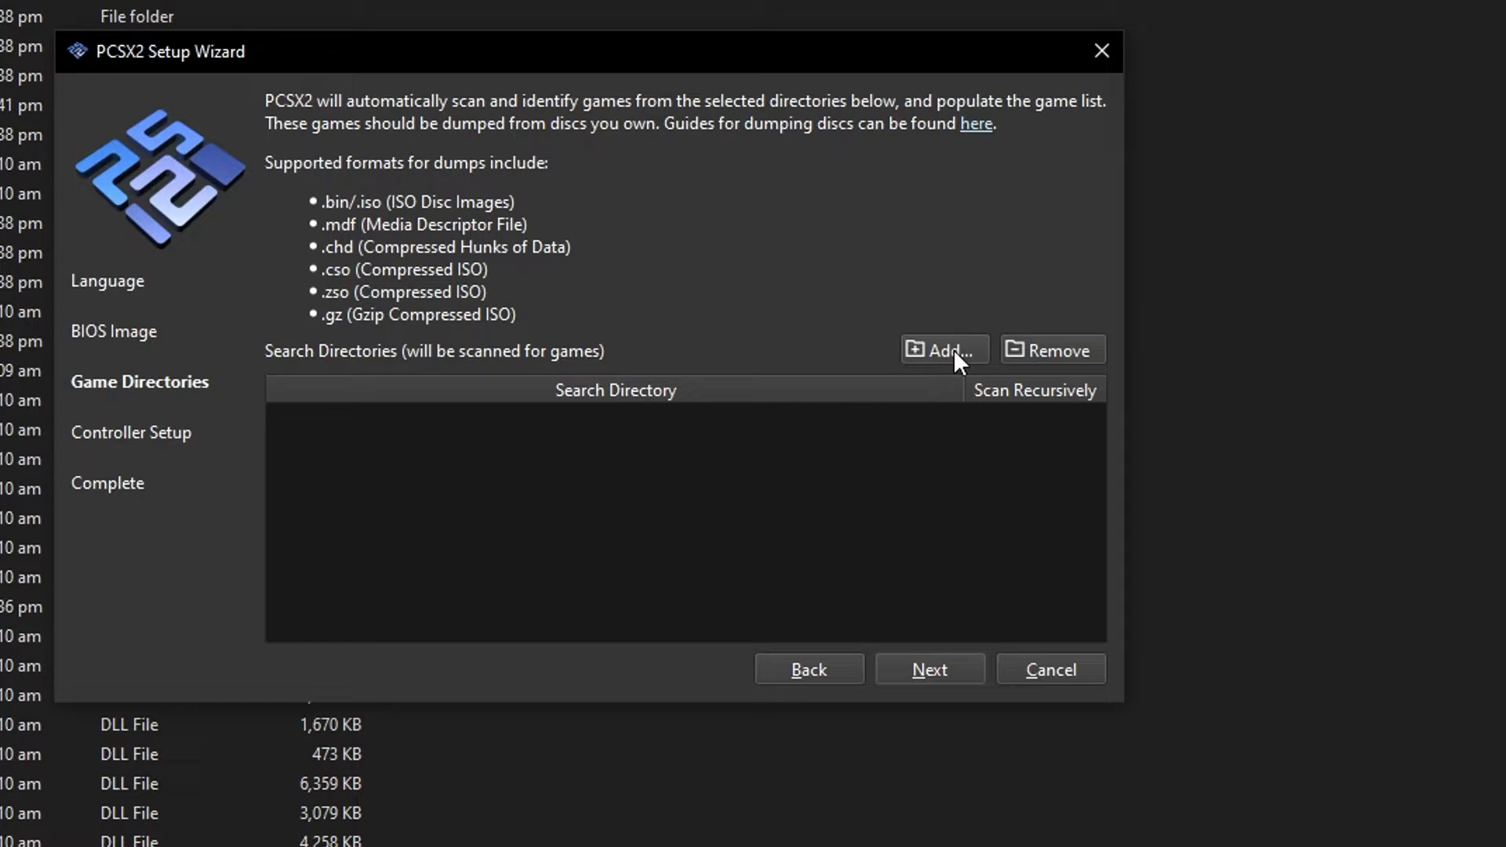
left_click(945, 398)
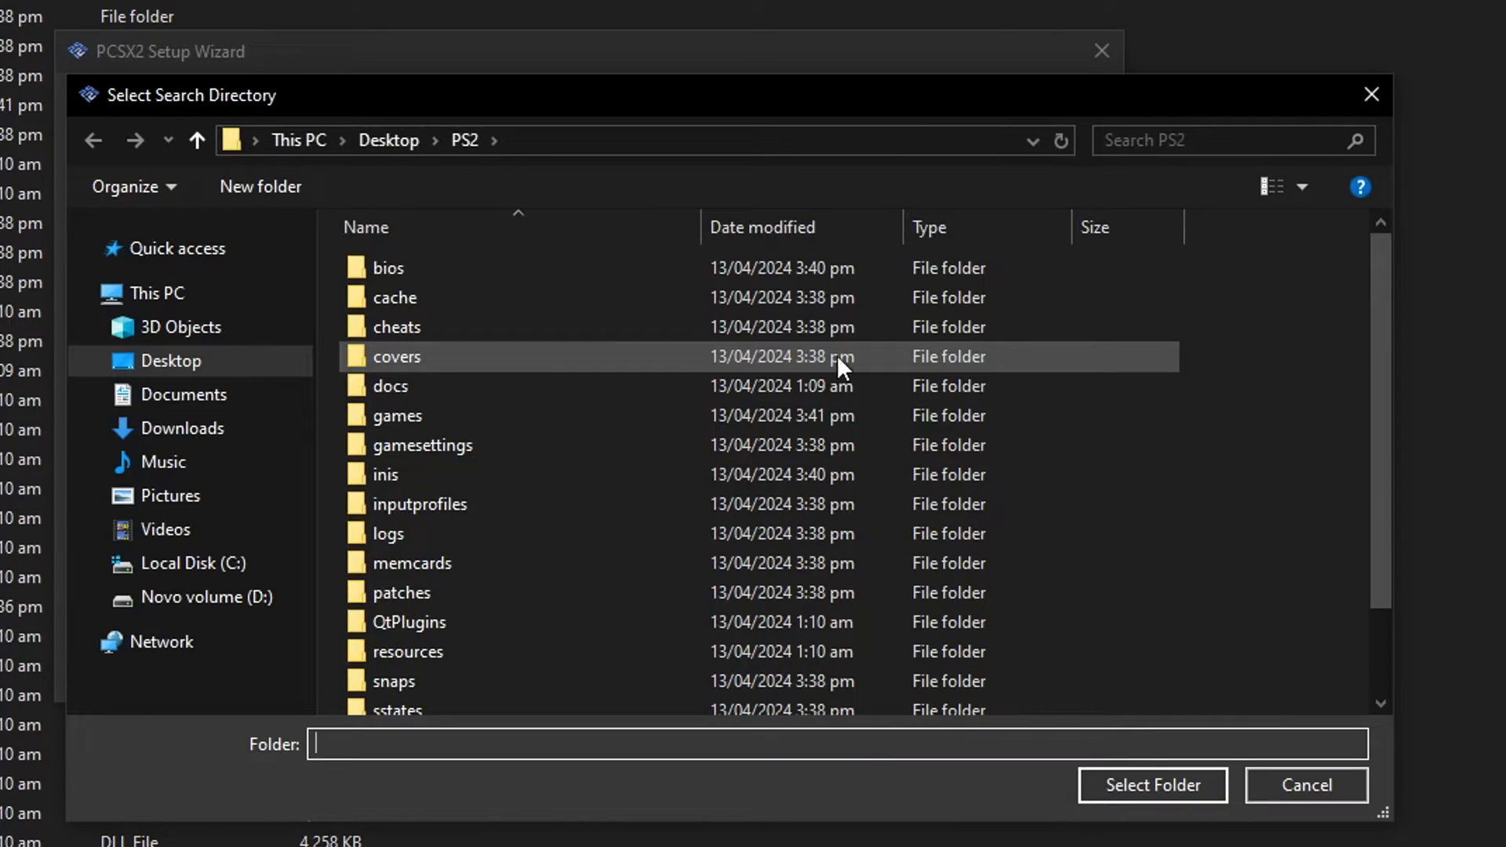
left_click_drag(1382, 280, 1382, 320)
left_click(396, 360)
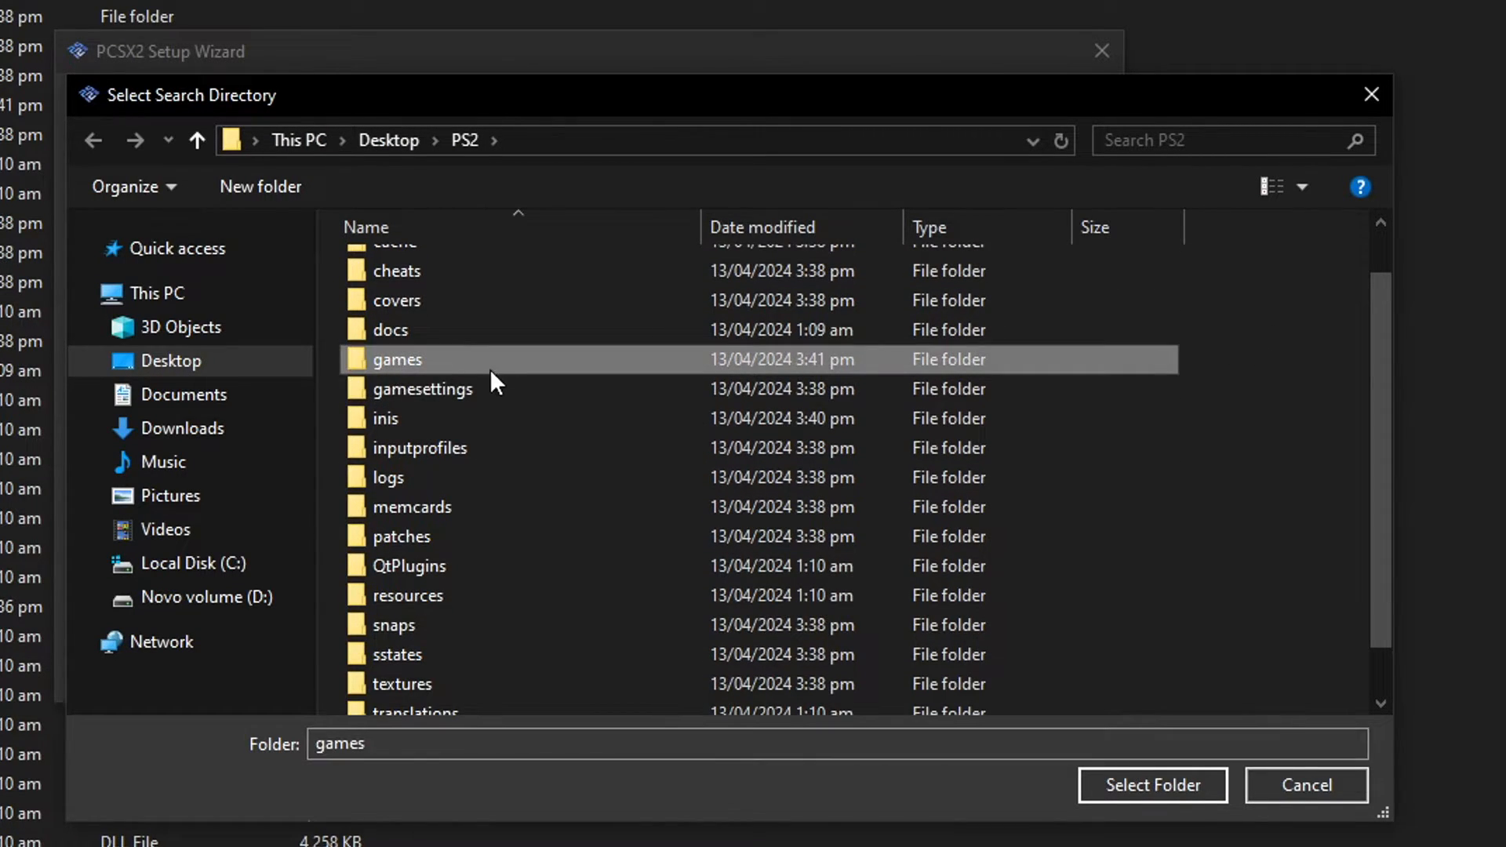
left_click(1145, 783)
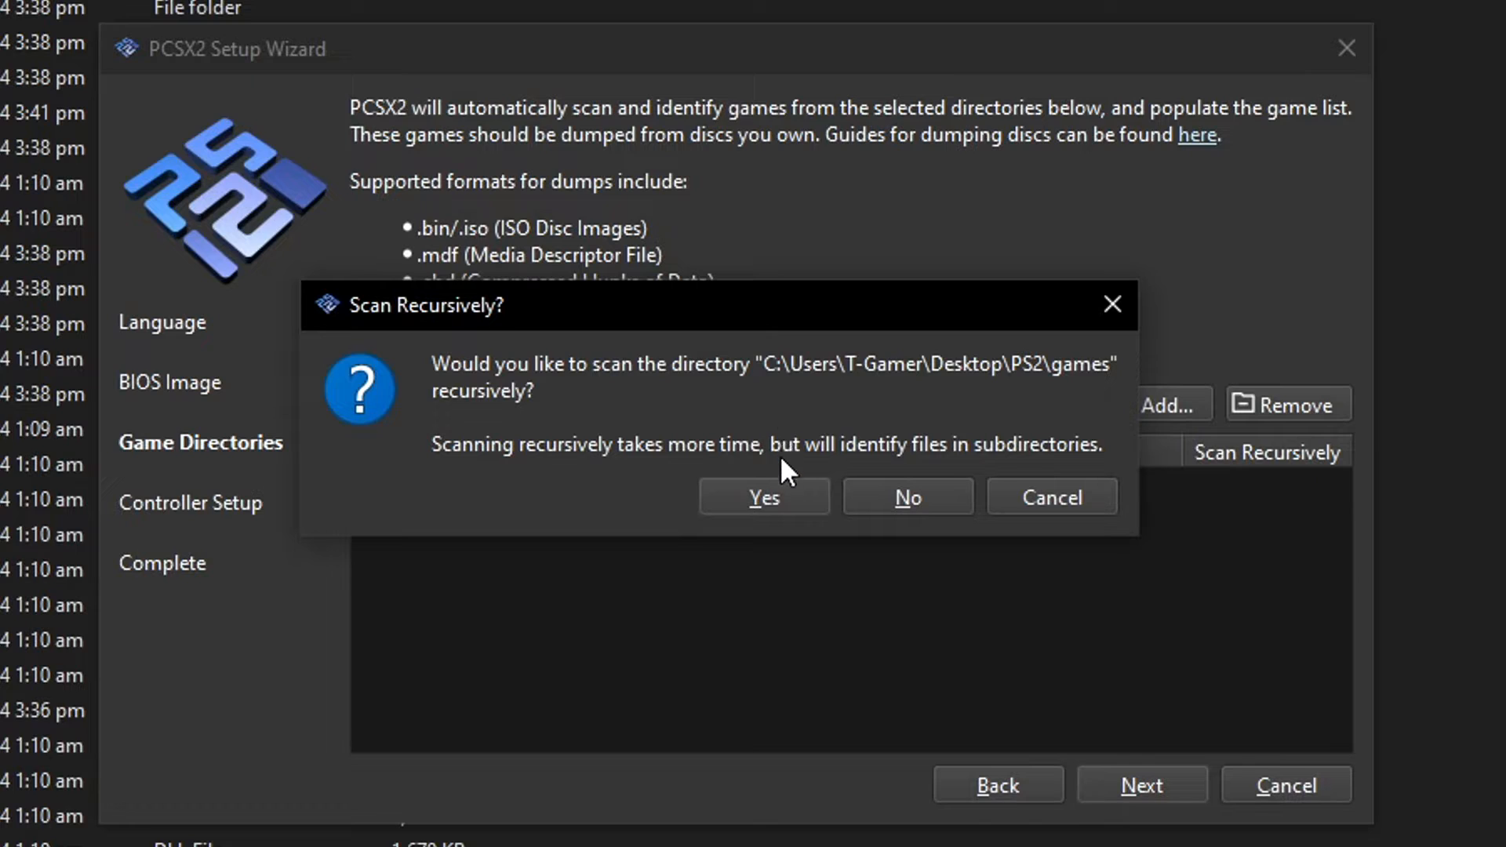
left_click(765, 499)
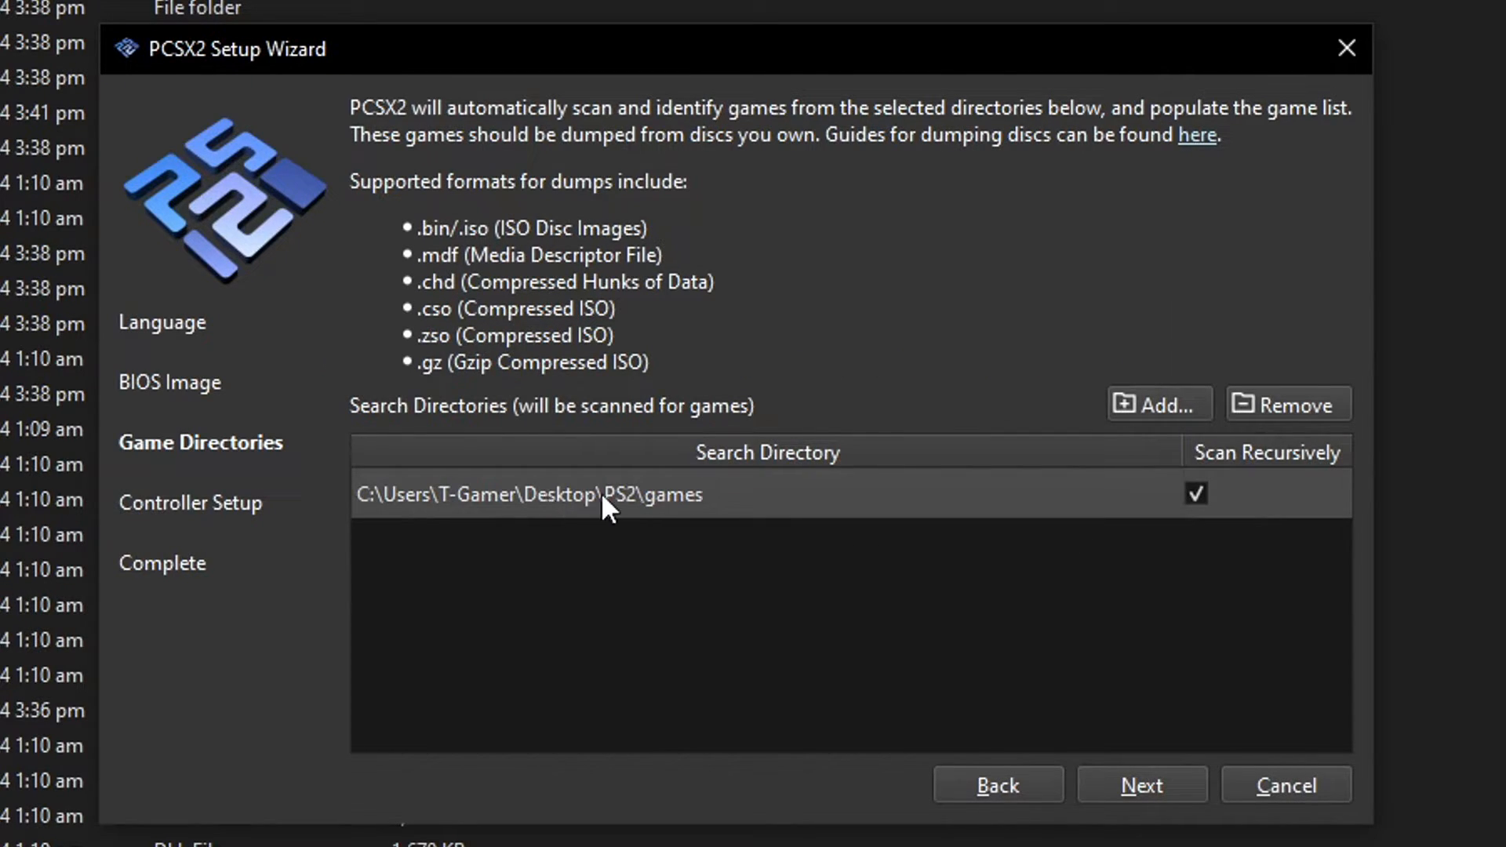
left_click(1131, 782)
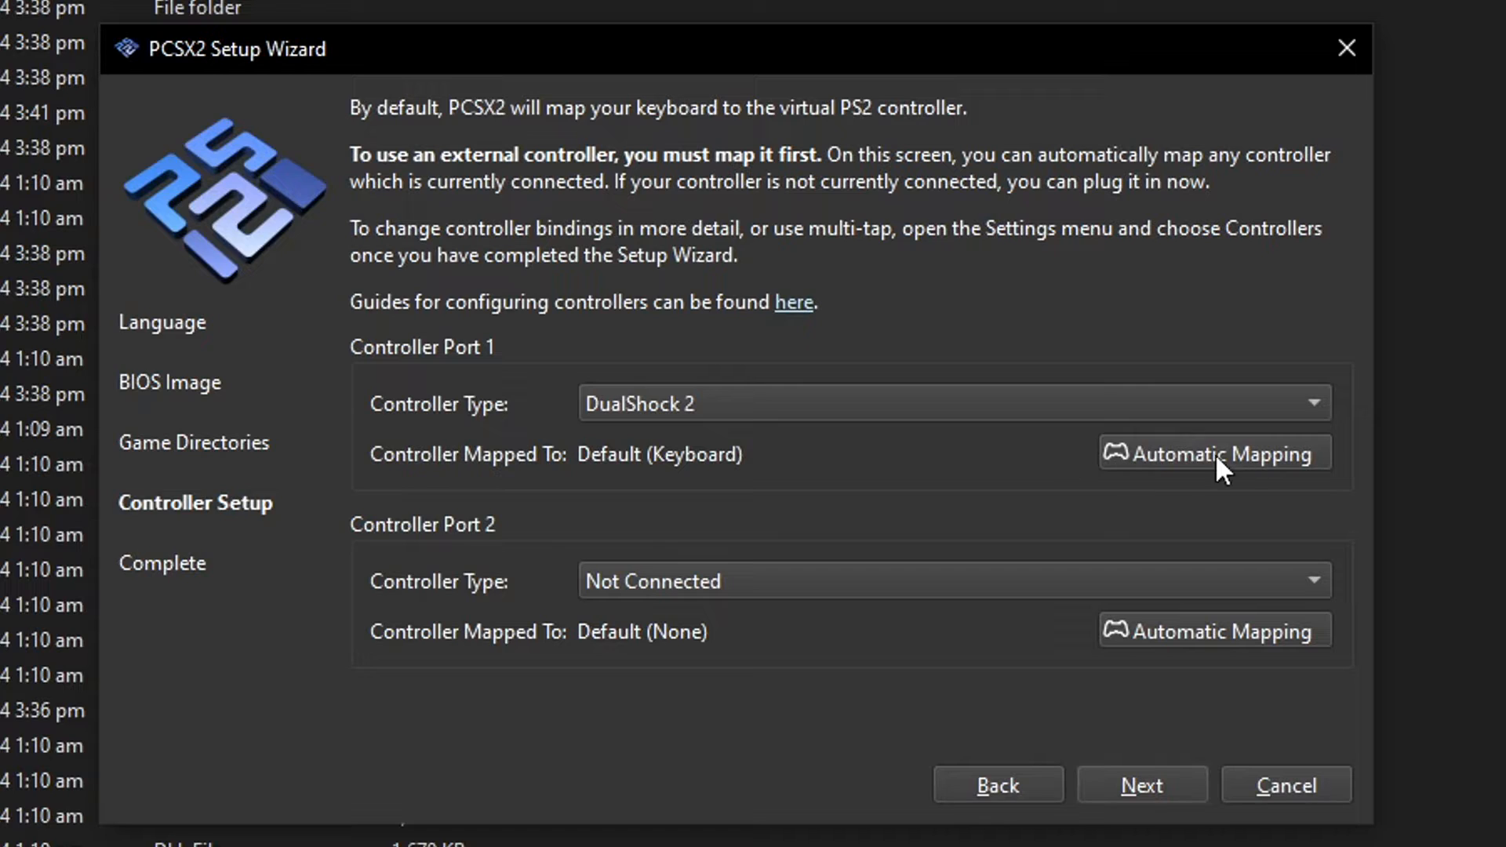
- Map controller port 1 automatically to SDL-0 (XInput Controller), keep port 2 as Not Connected and finish the setup wizard
left_click(1189, 455)
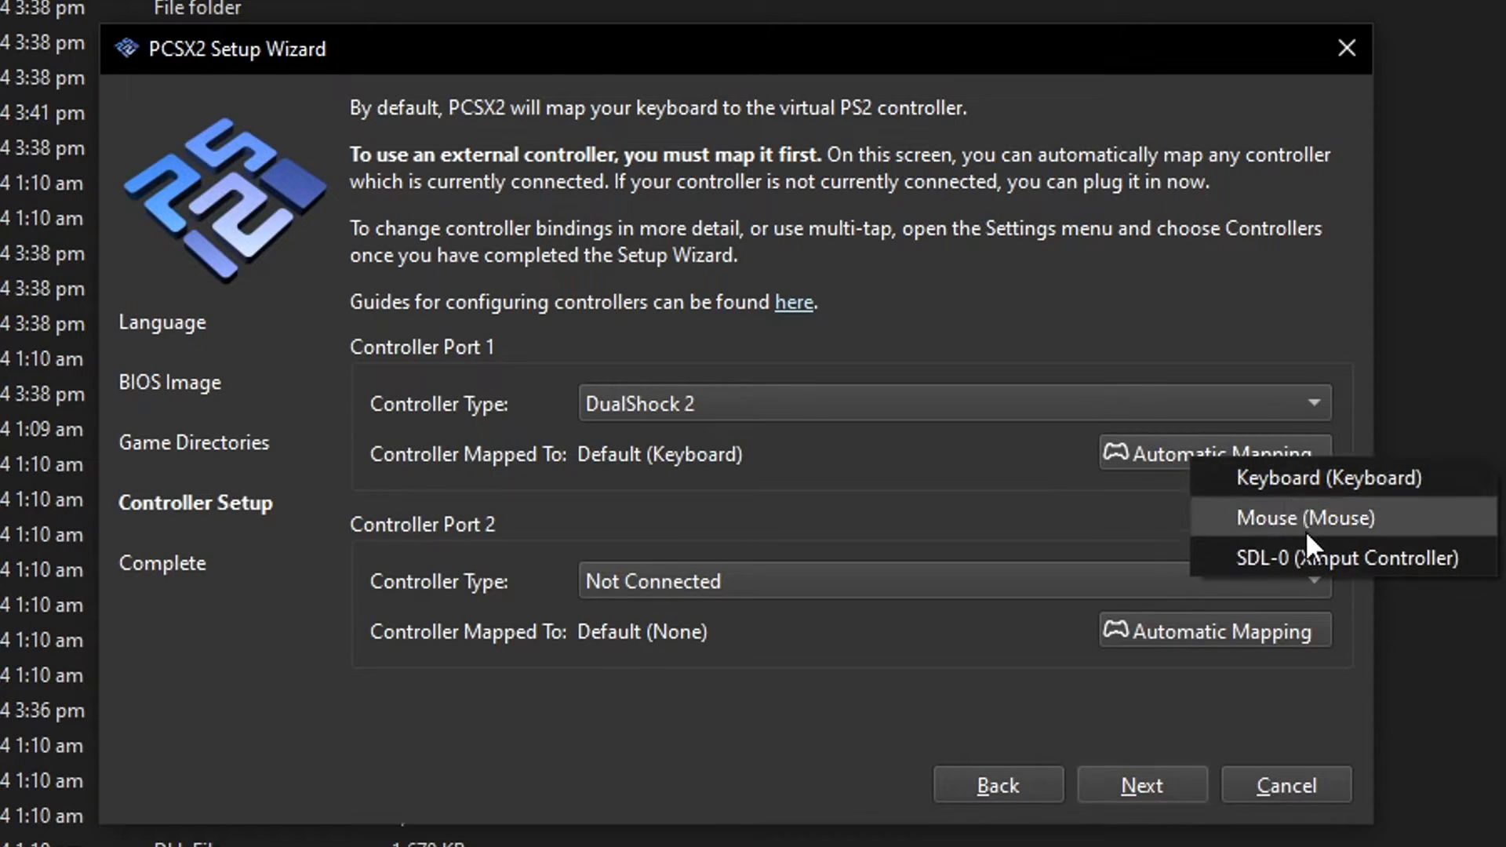
left_click(1312, 559)
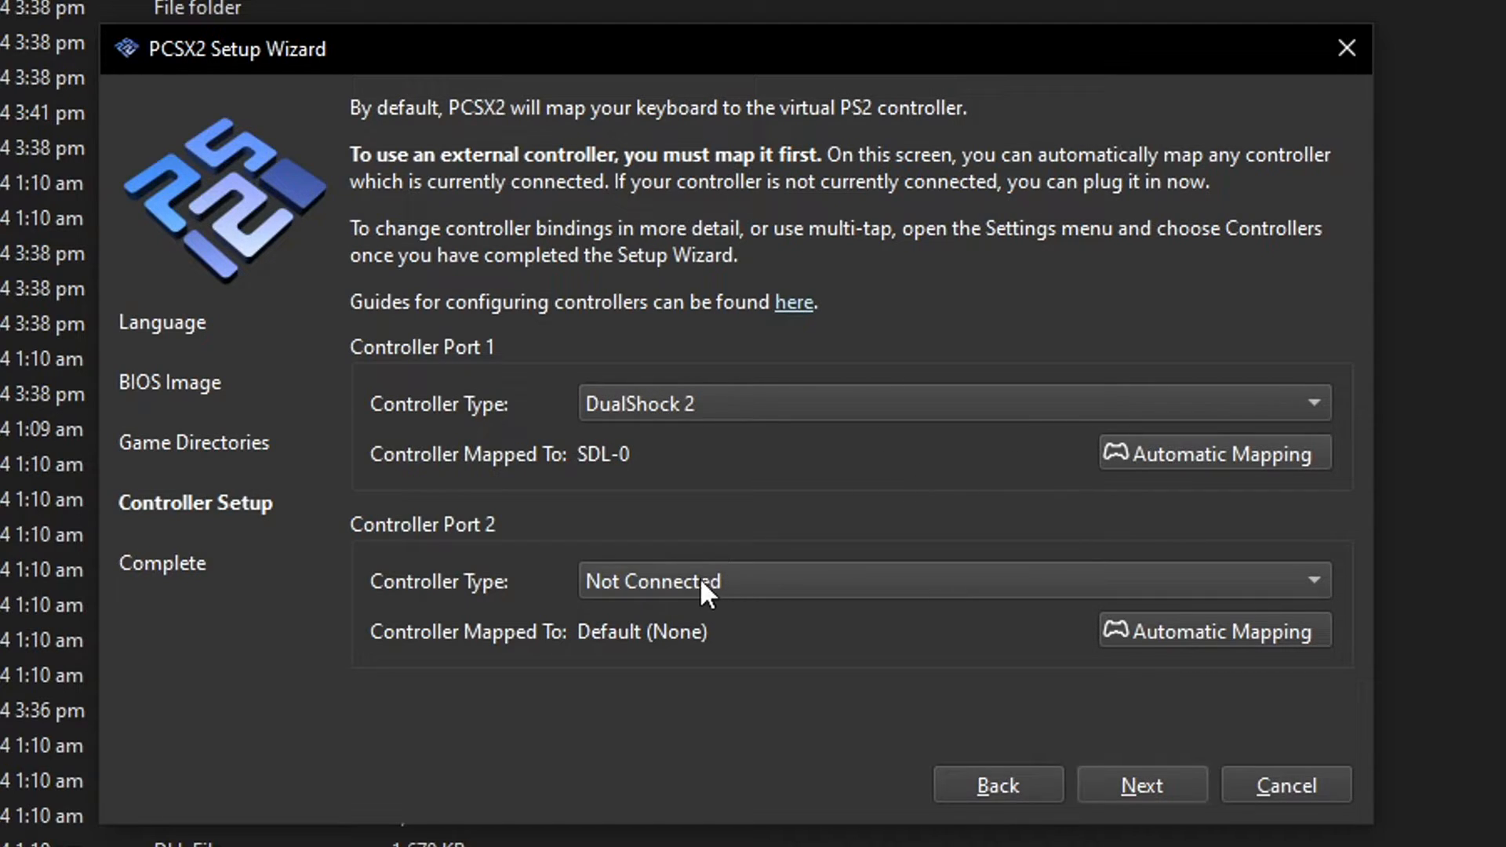
left_click(746, 582)
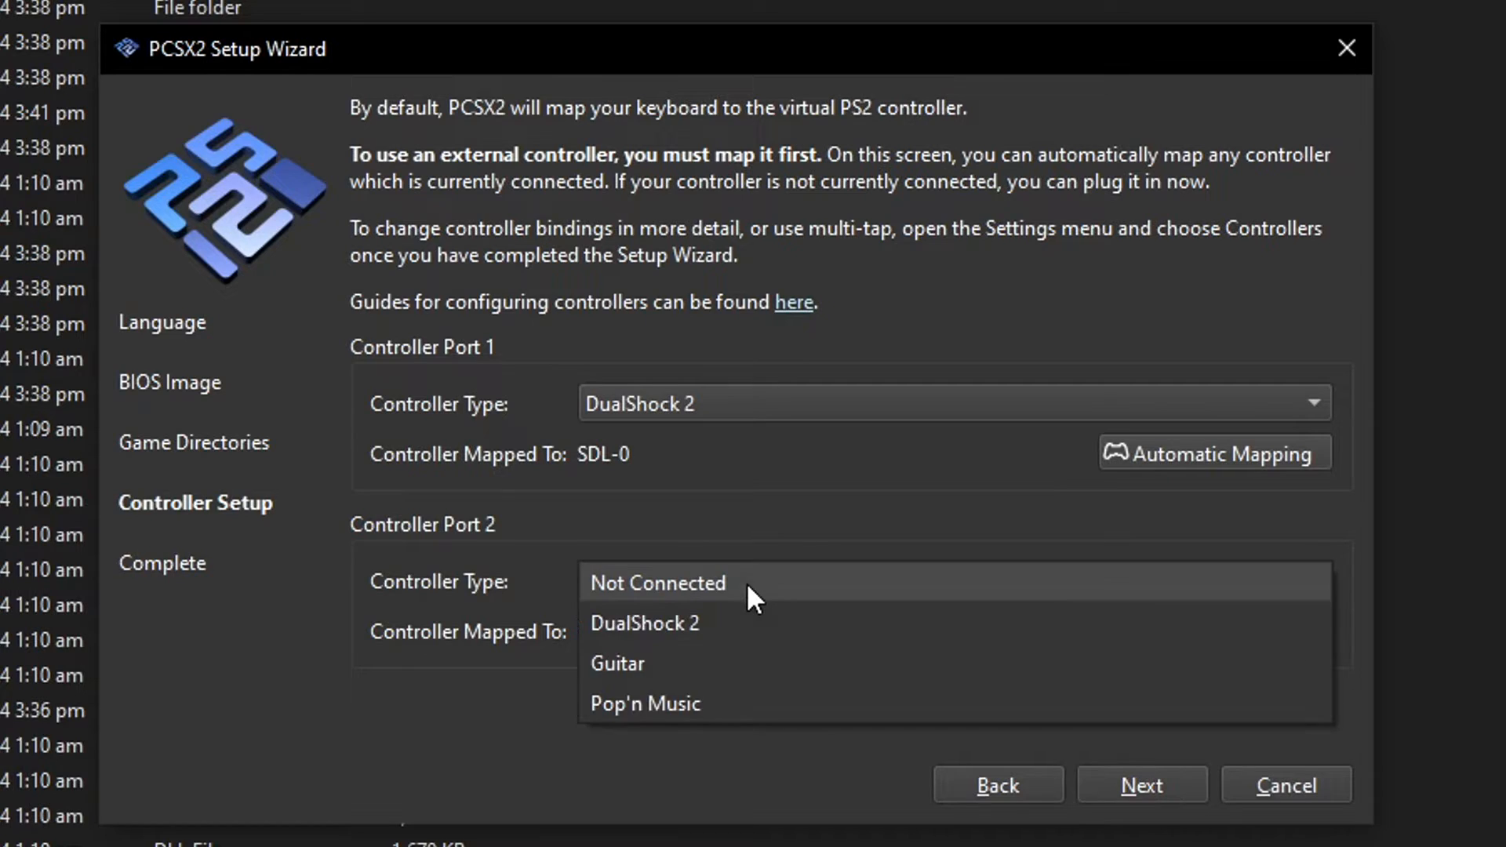
left_click(702, 582)
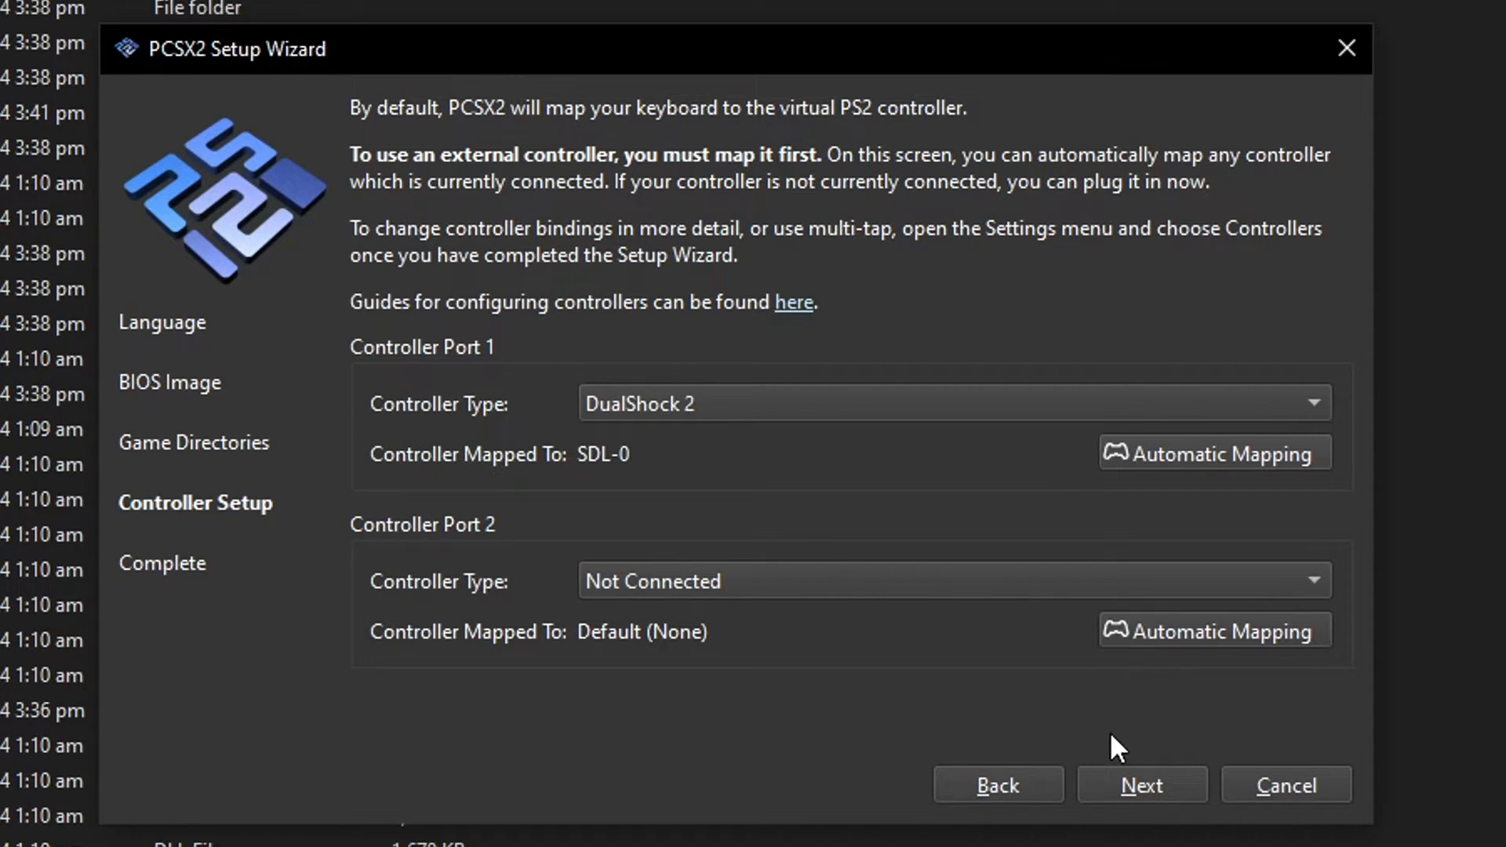
left_click(1139, 783)
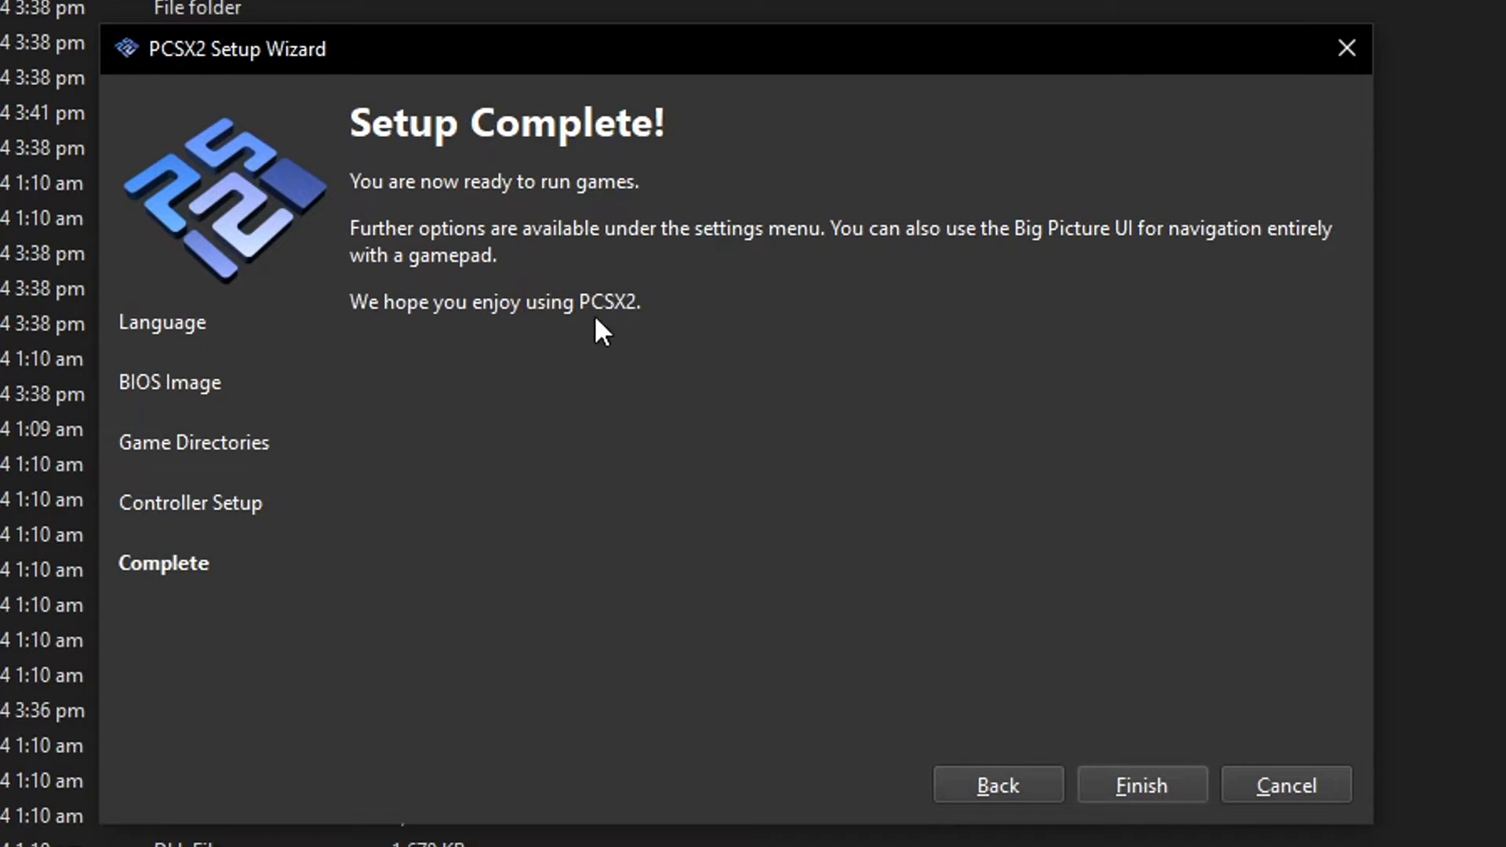
left_click(1137, 786)
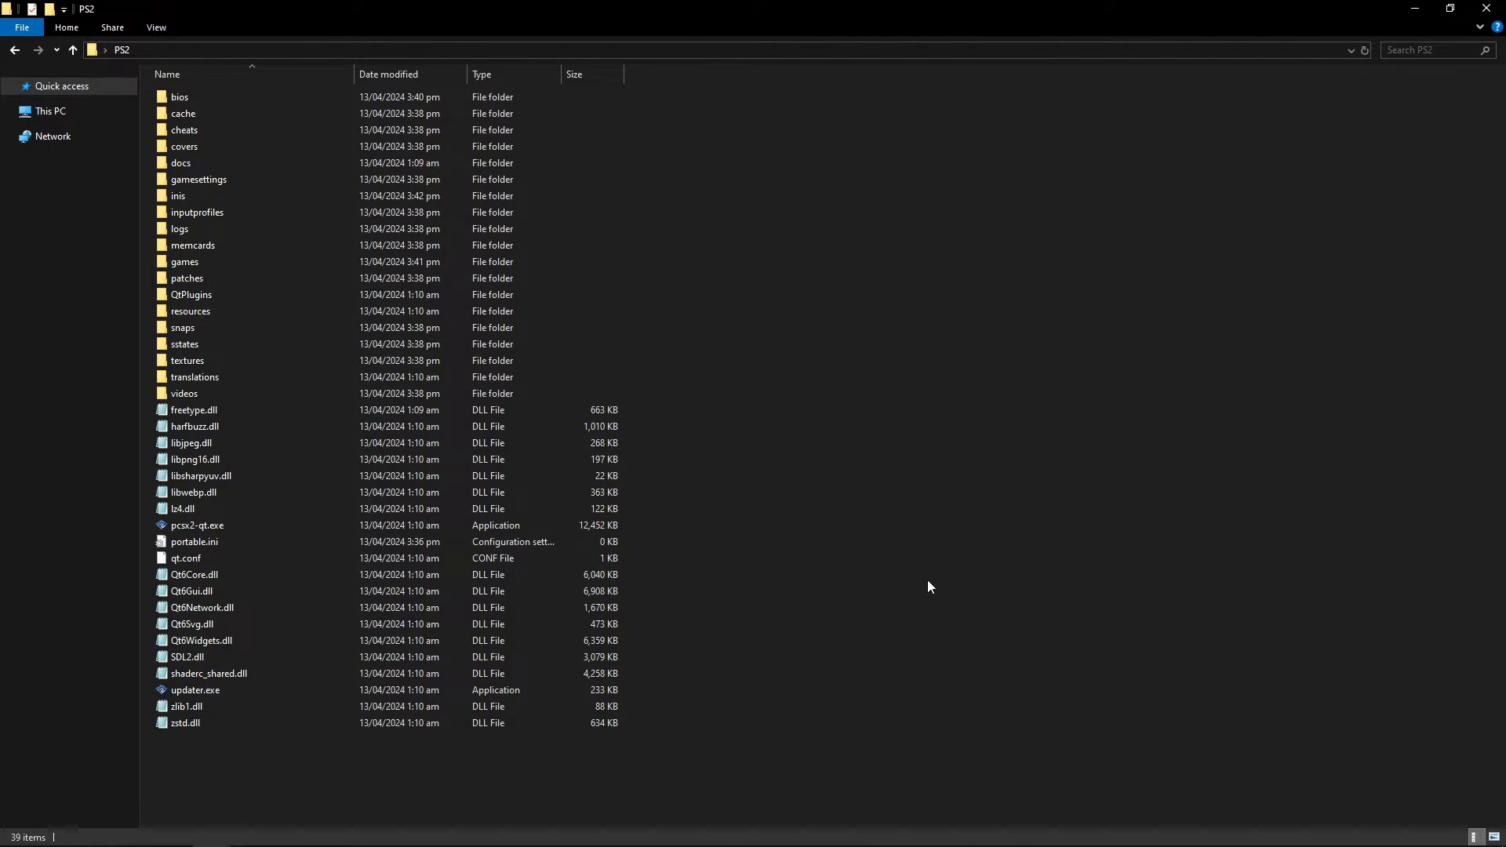
- Switch from the emulator's game list to the PS2 folder in File Explorer and open its Games folder
left_click(1115, 151)
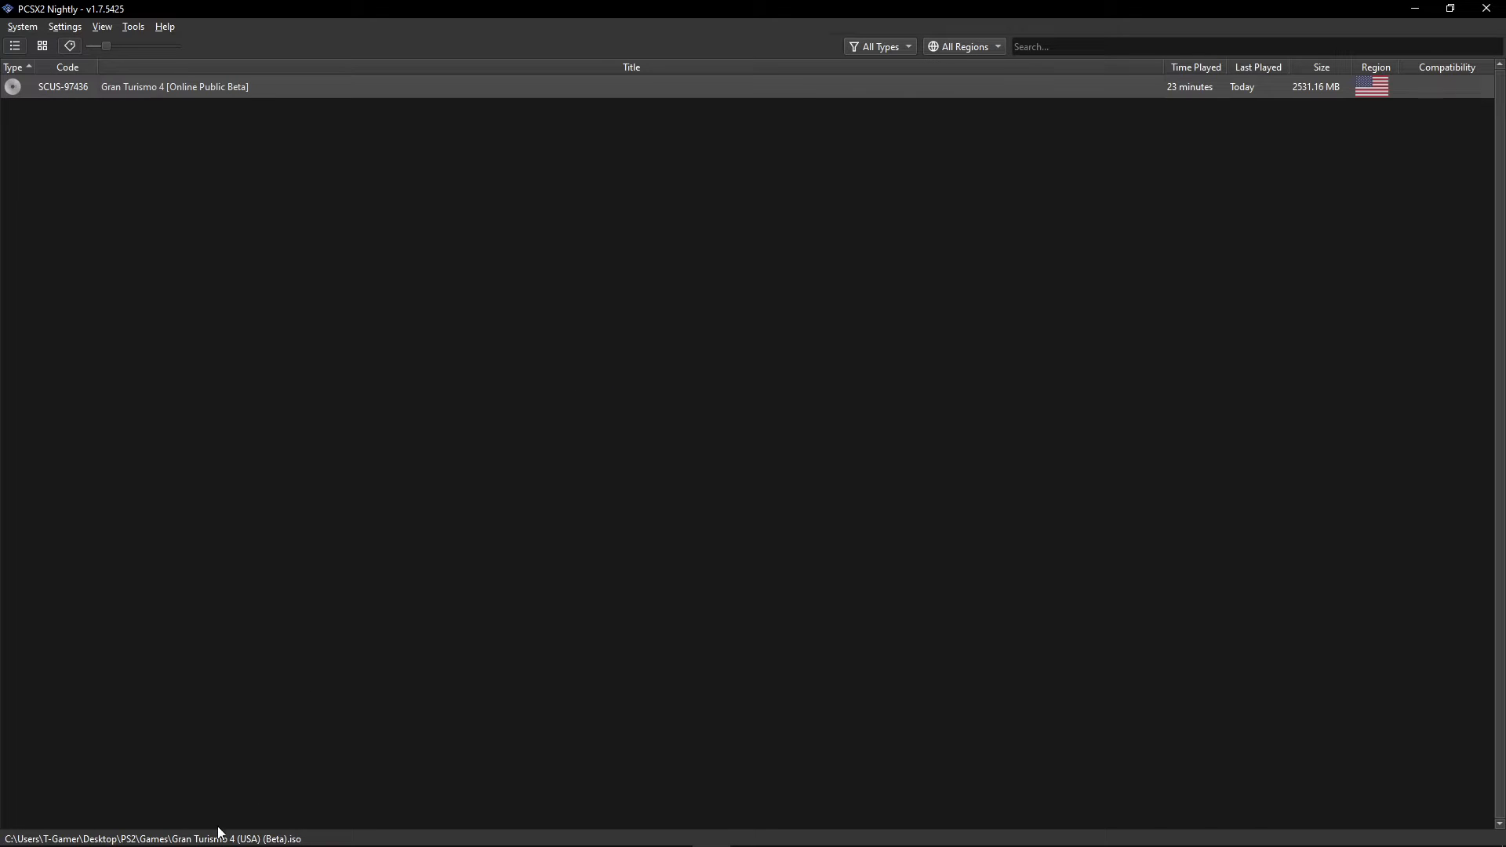
left_click(174, 832)
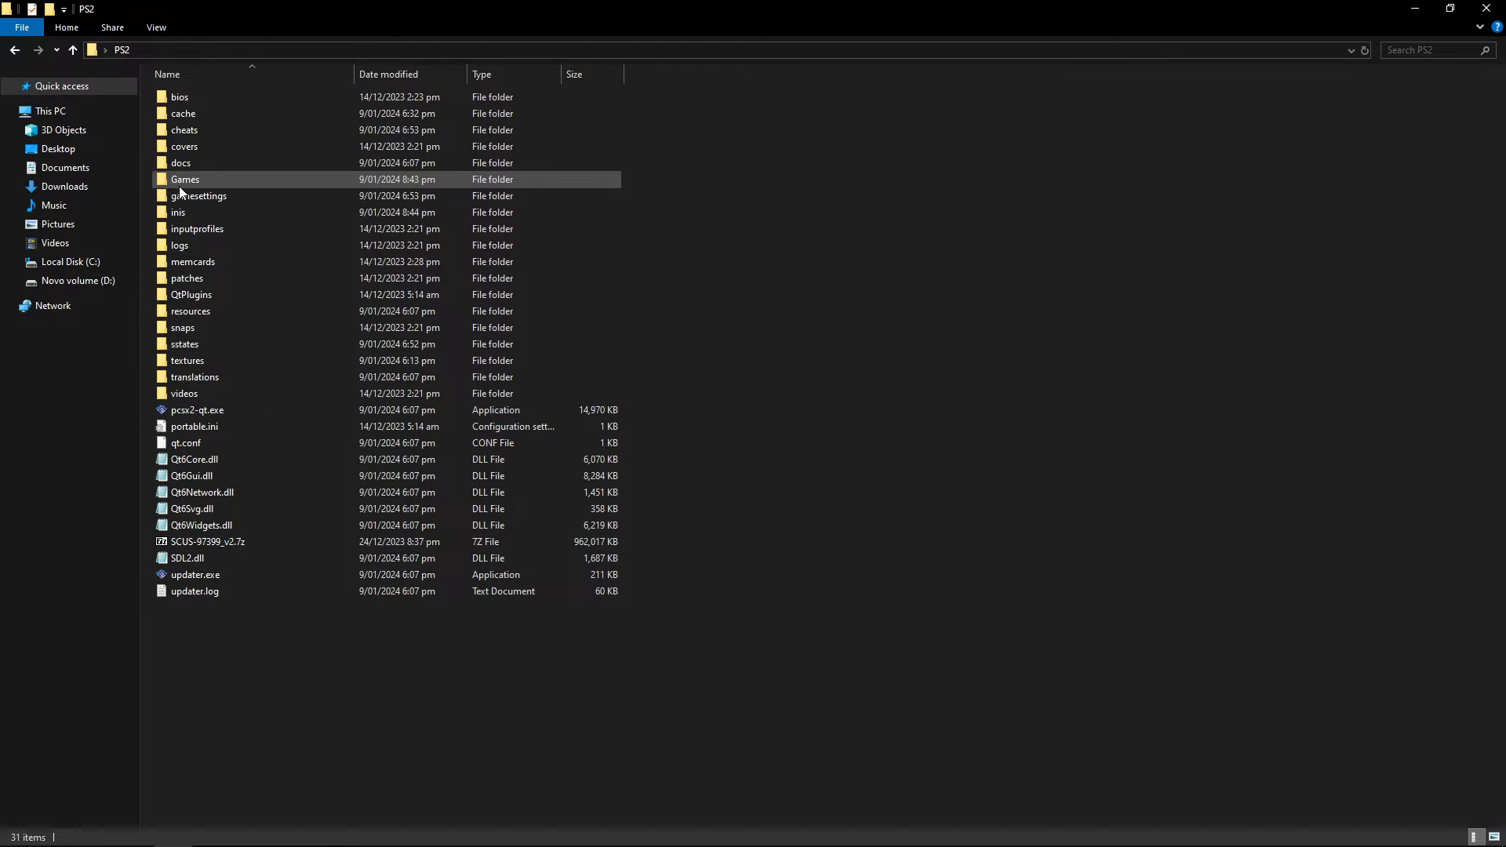
double_click(198, 179)
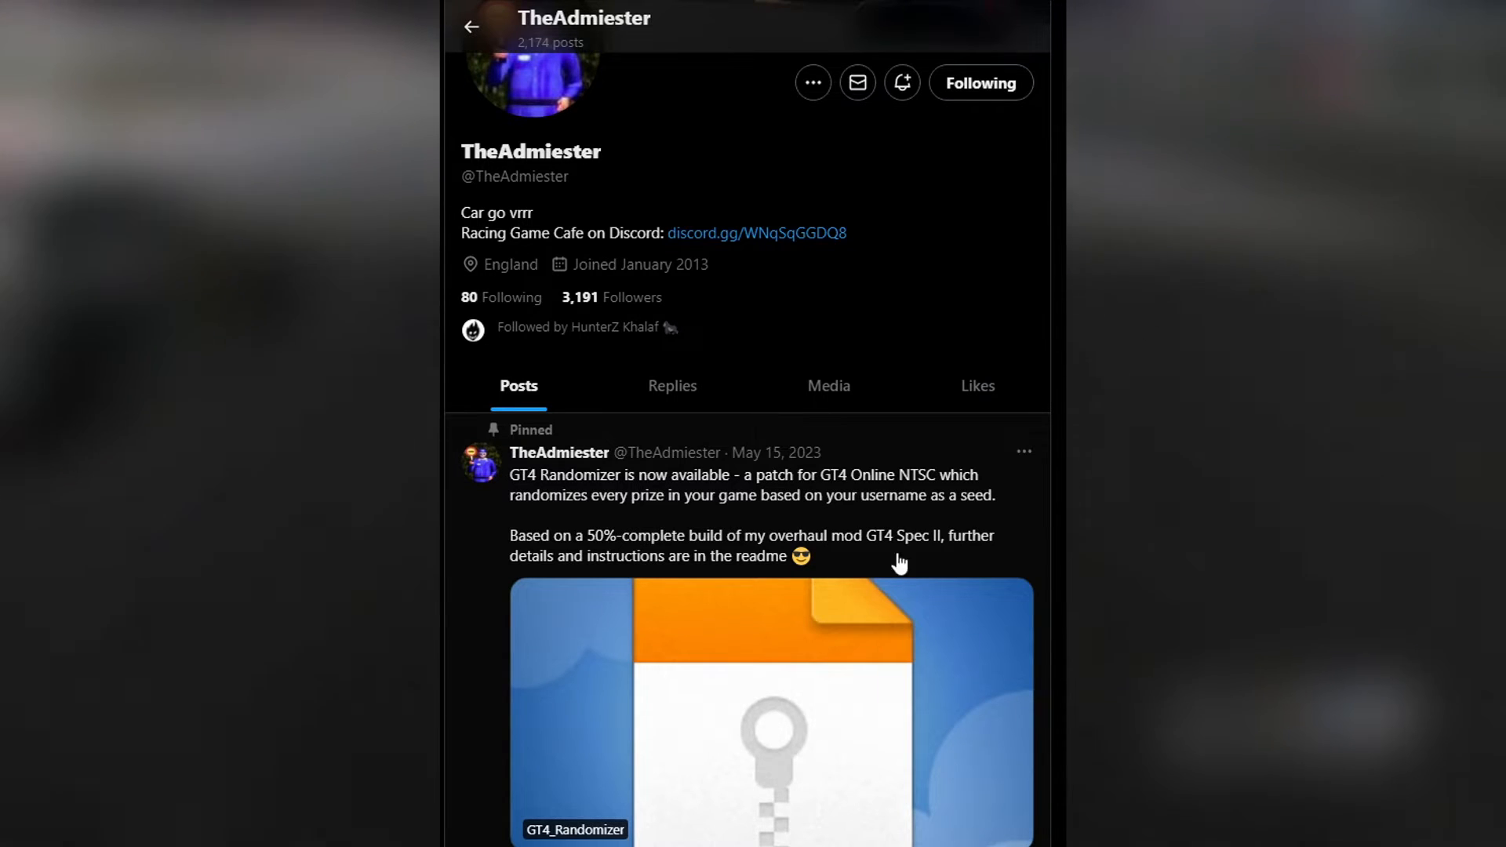
- Read the pinned GT4 Randomizer post with its download on the mod author's profile page
scroll(918, 423, "up", 3)
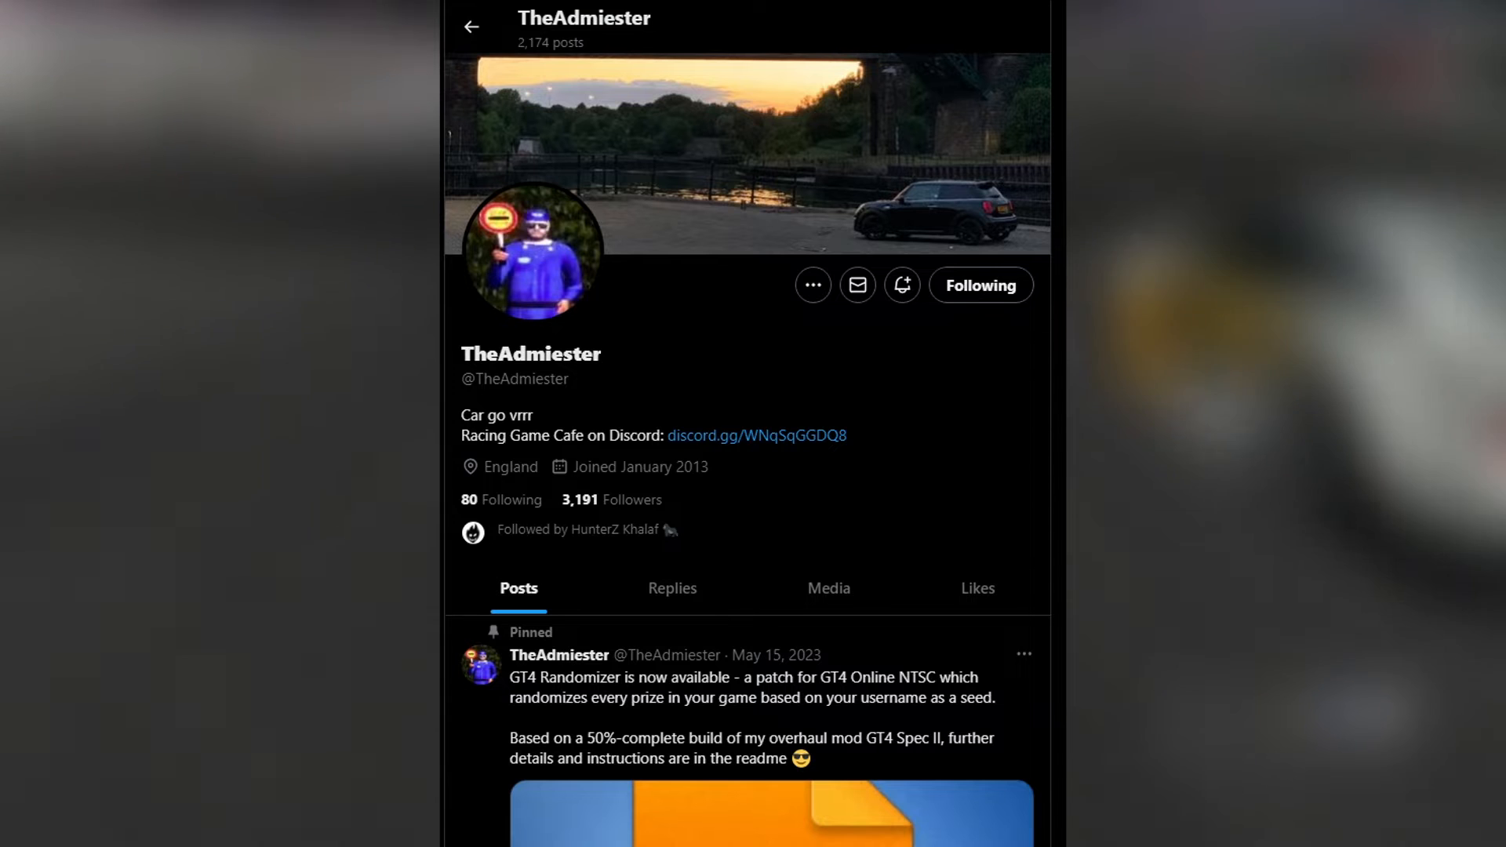
scroll(747, 424, "down", 4)
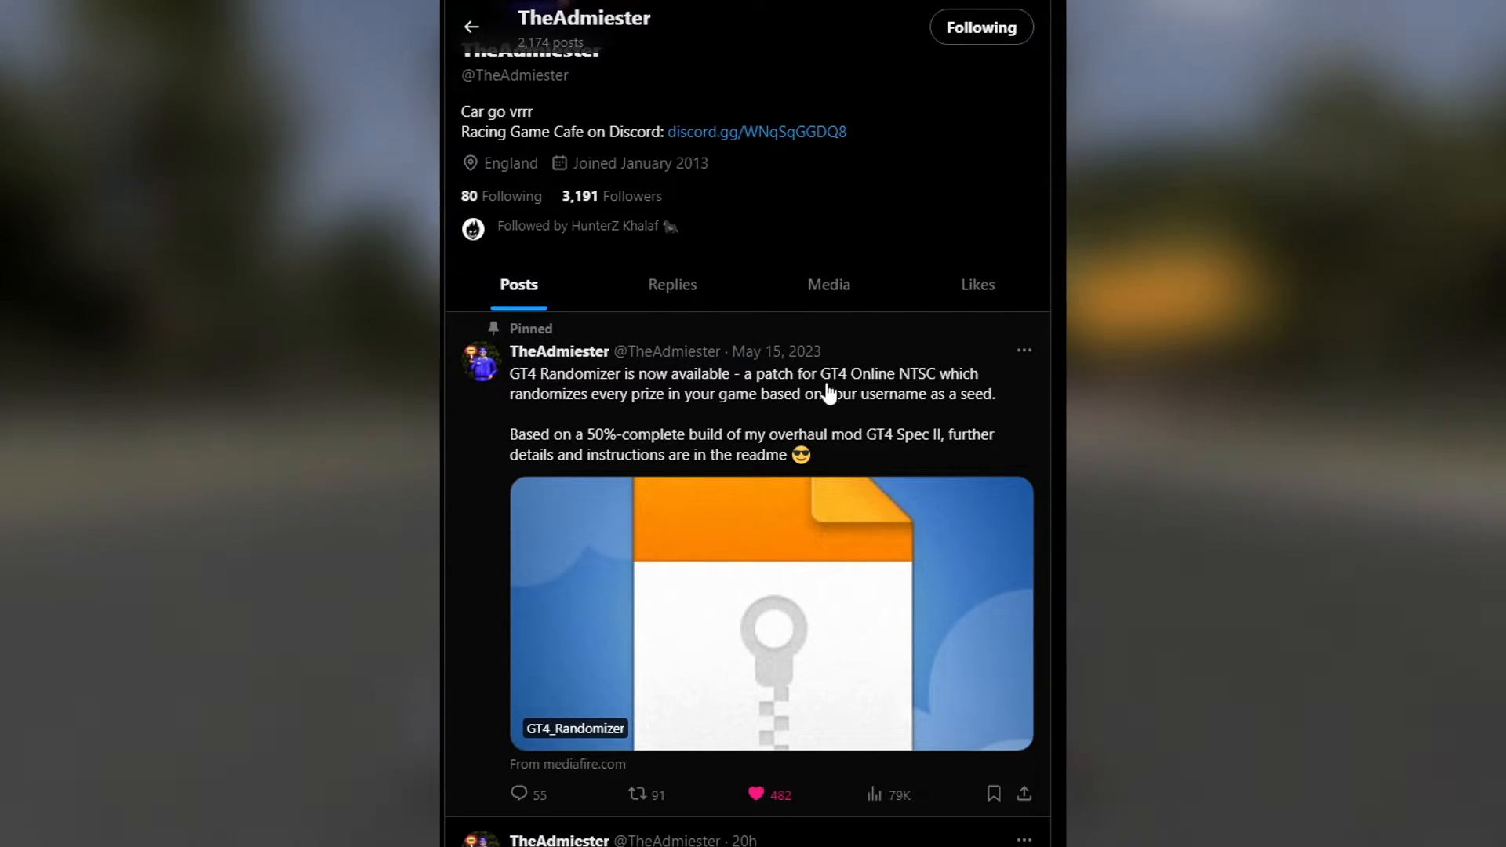
scroll(730, 427, "down", 1)
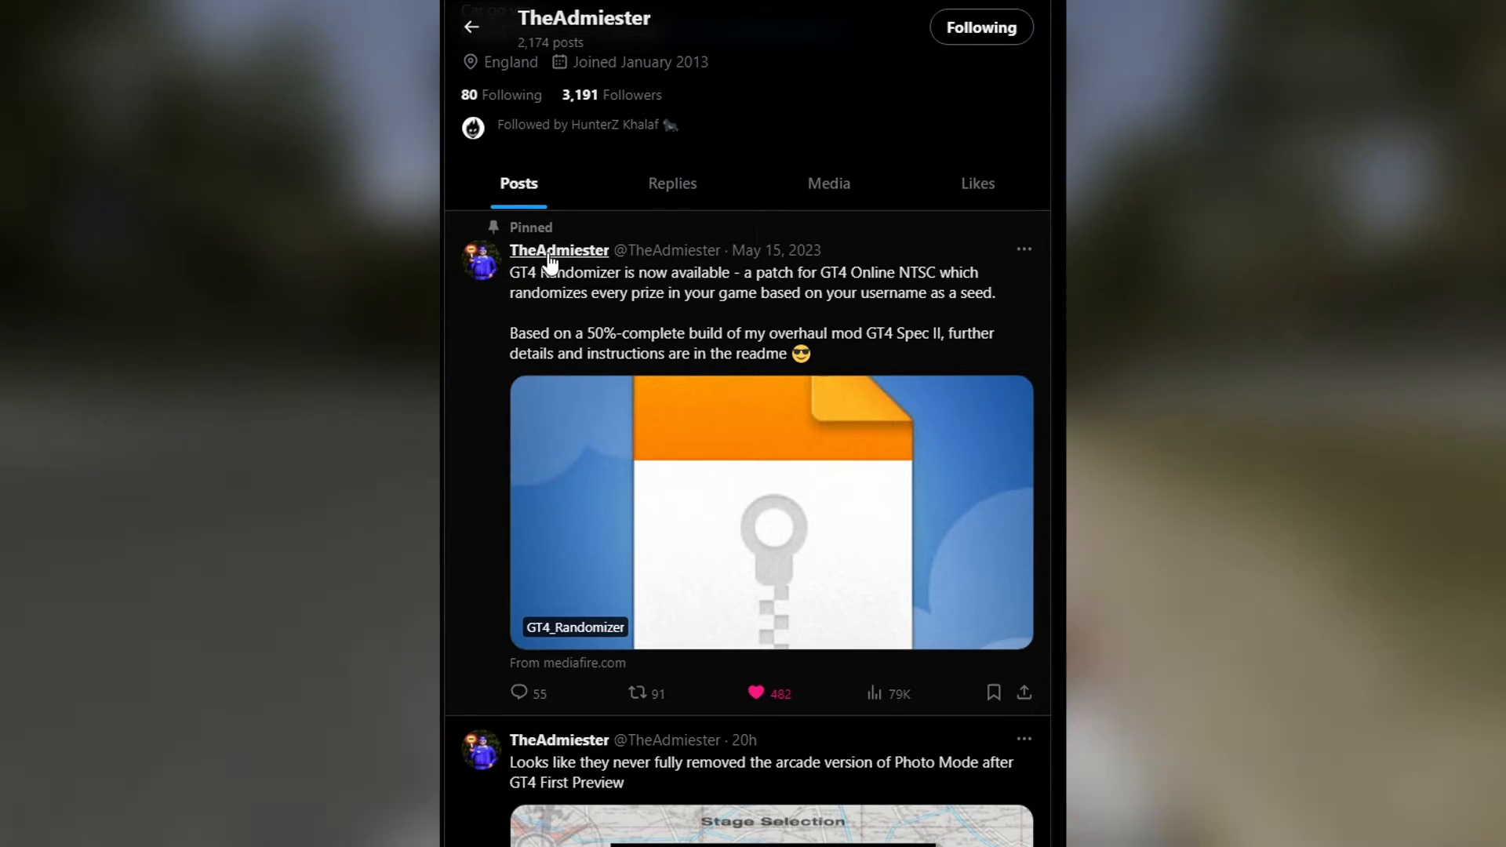
mouse_move(552, 261)
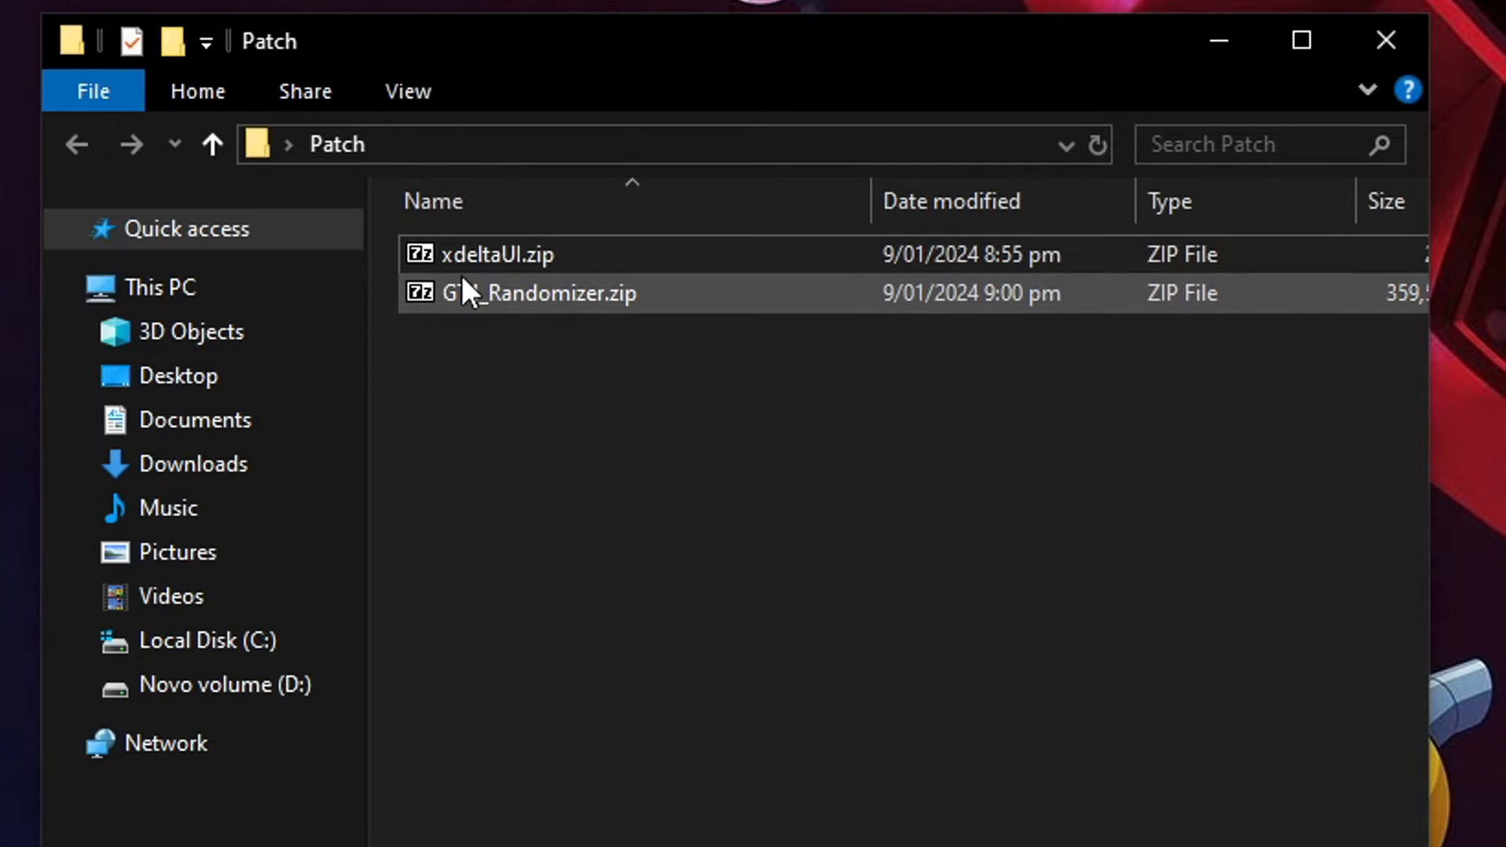
- Extract xdeltaUI.zip directly into the Patch folder and permanently delete the archive
right_click(504, 256)
mouse_move(599, 323)
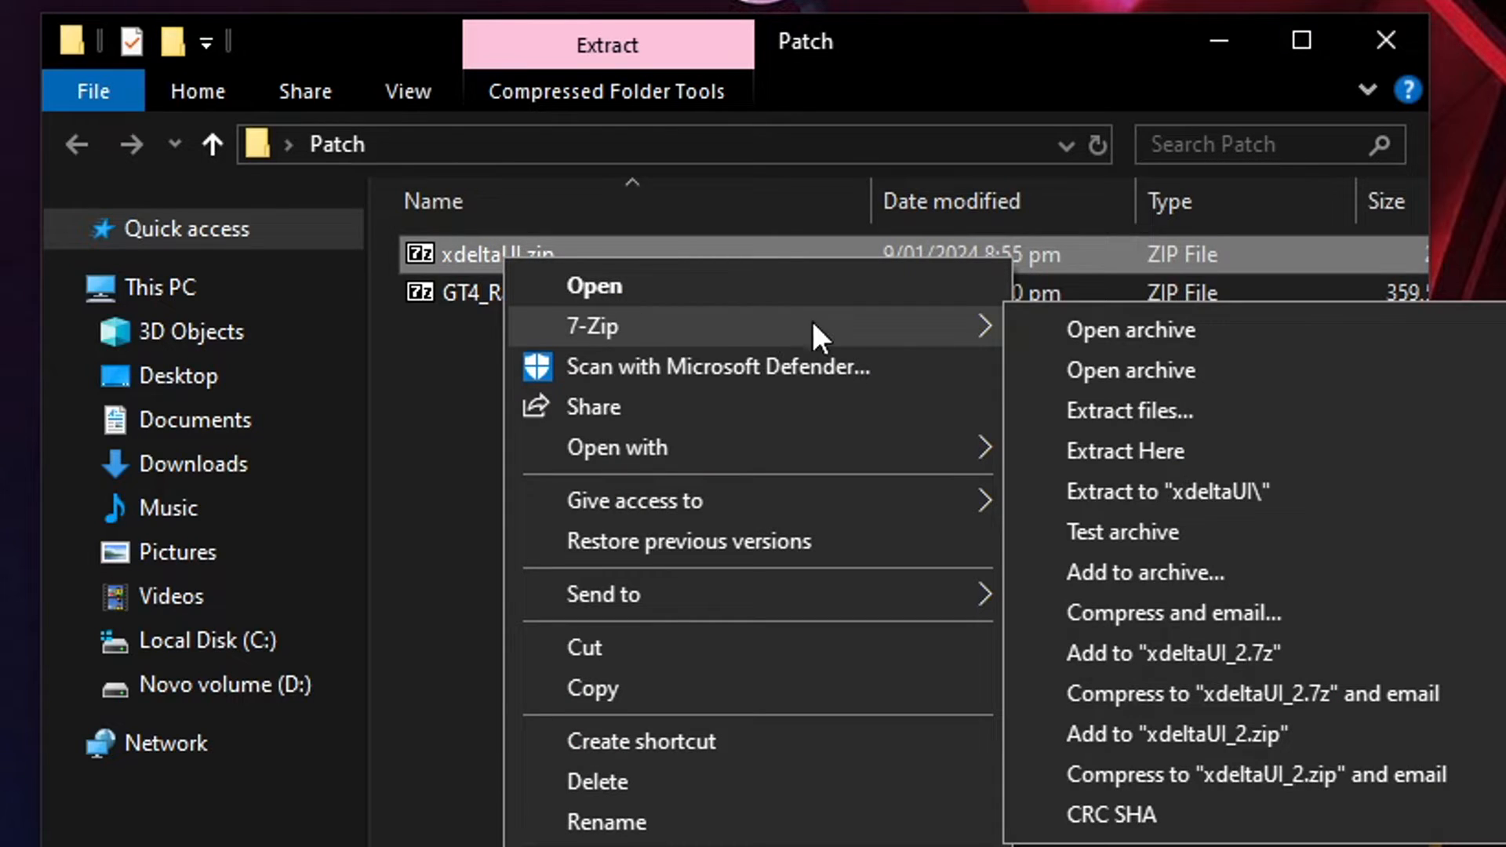
left_click(1137, 455)
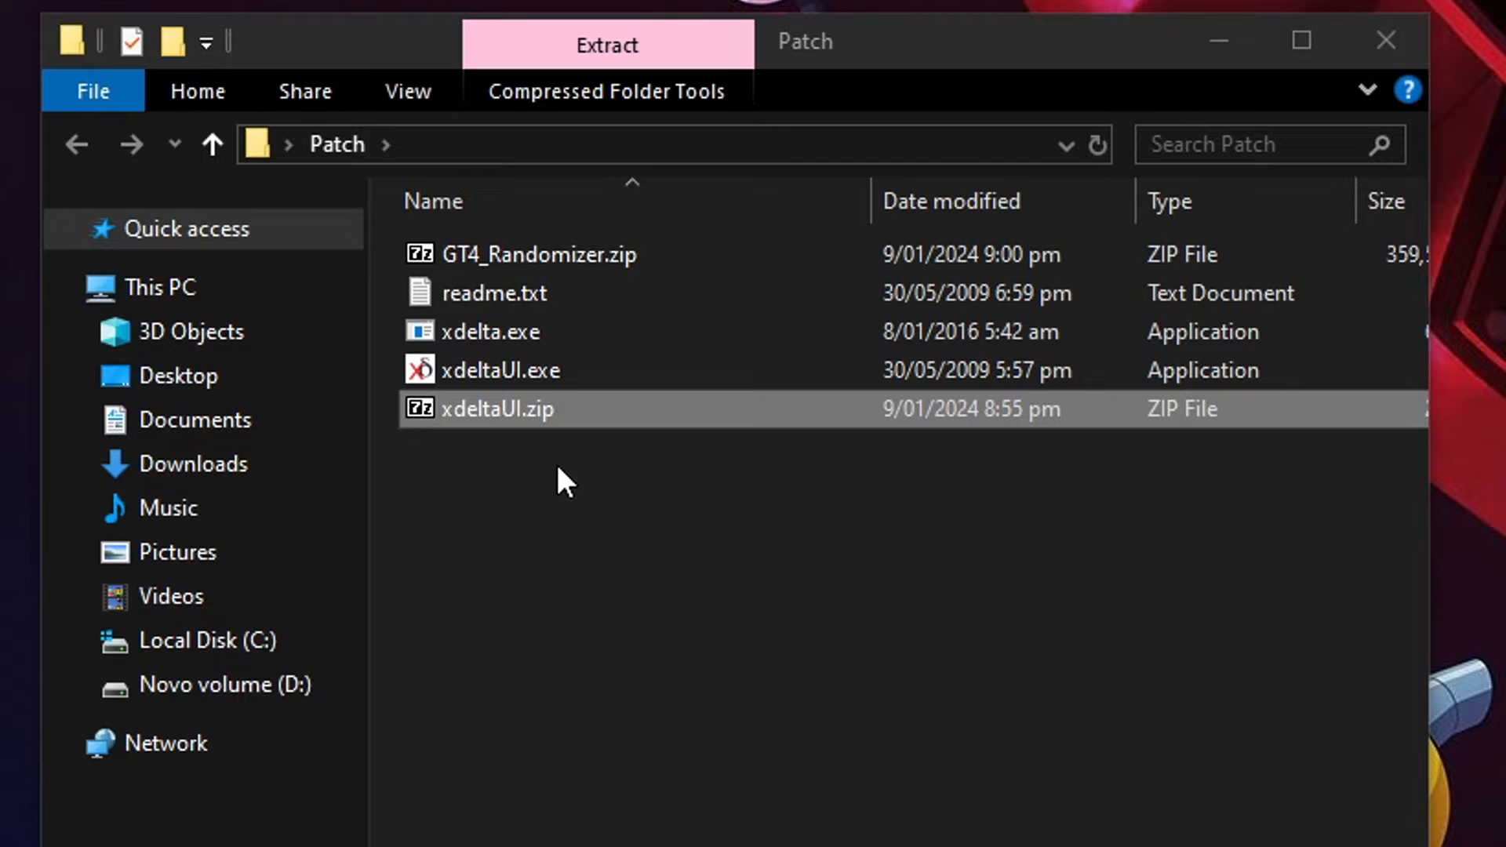
key("shift+Delete")
key("Return")
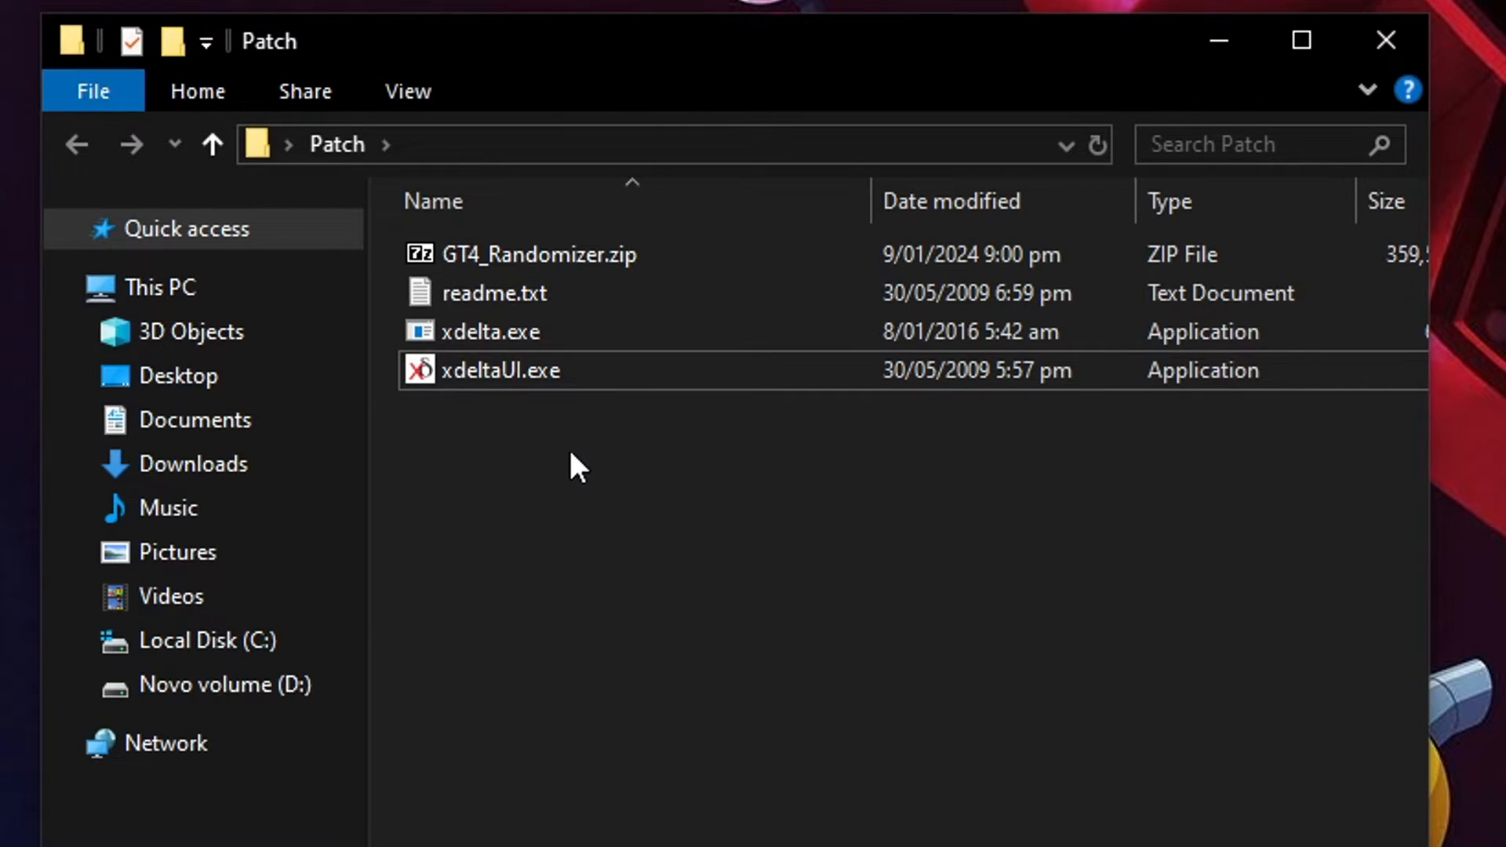
- Extract GT4_Randomizer.zip directly into the Patch folder and permanently delete the archive
left_click(555, 258)
right_click(555, 257)
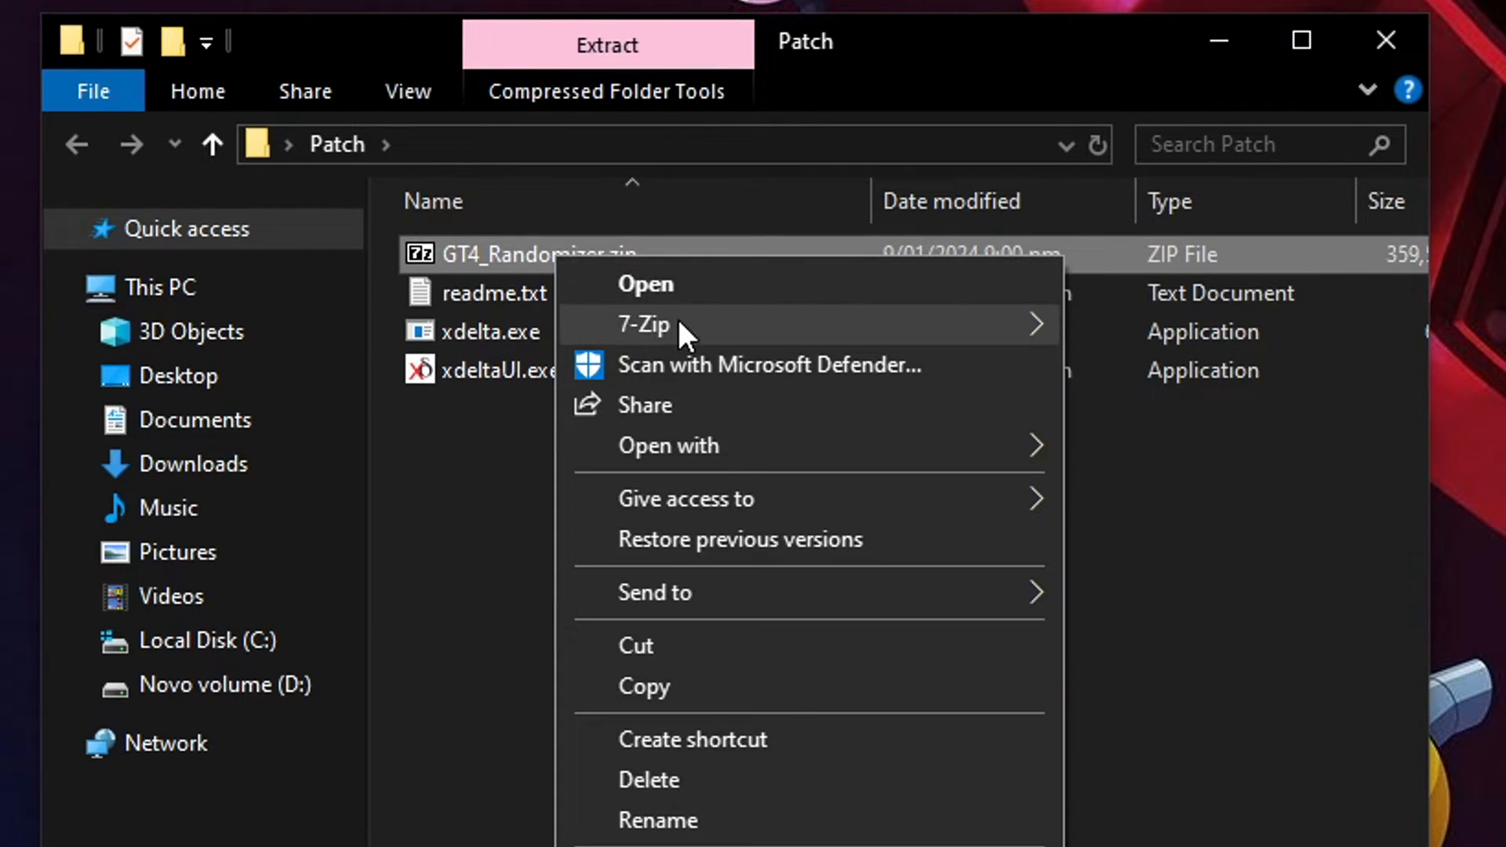
mouse_move(677, 324)
left_click(1236, 450)
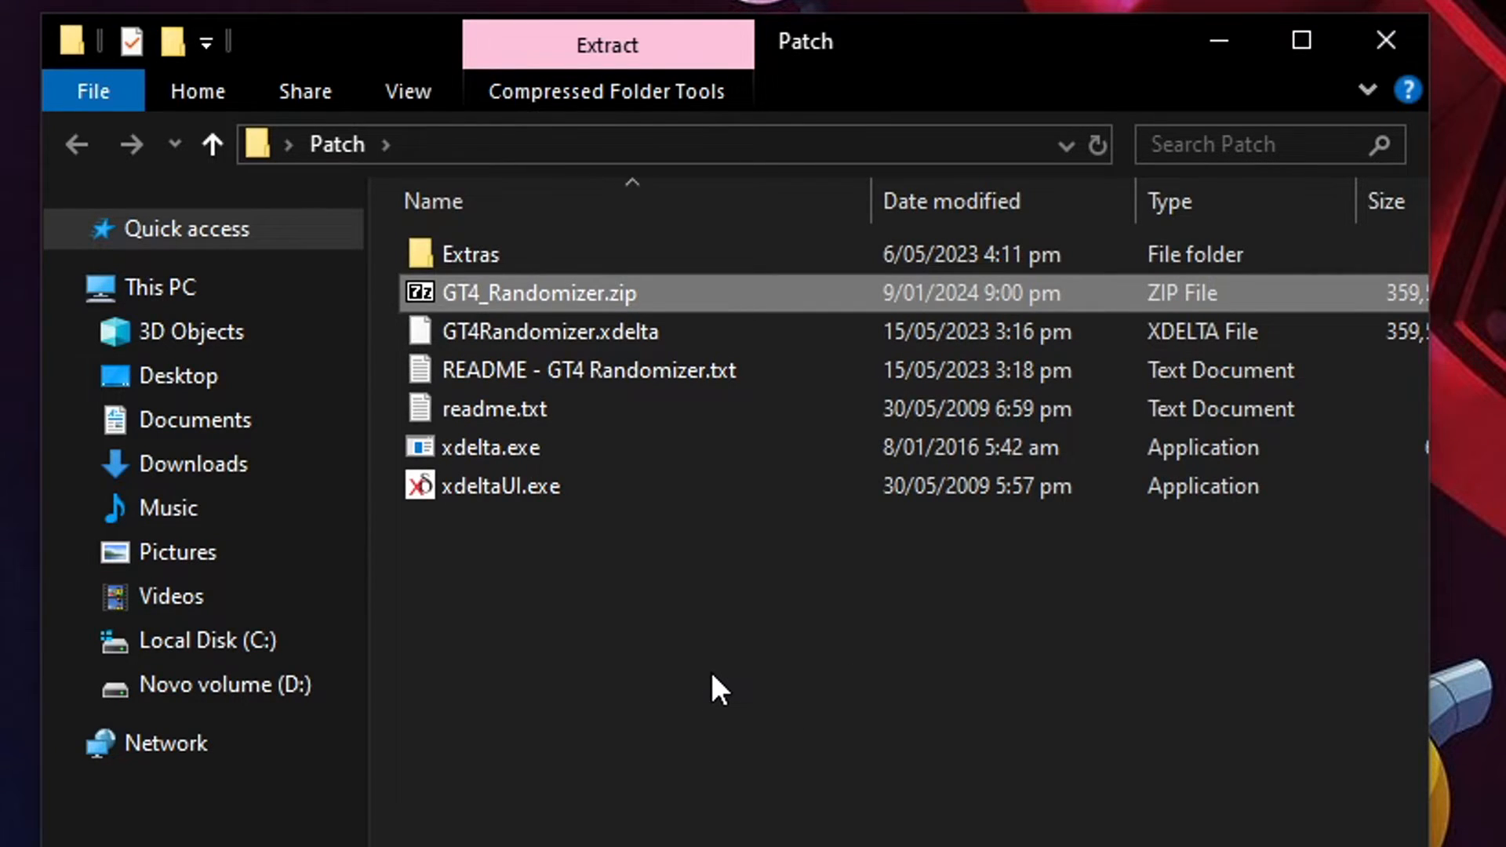
key("shift+Delete")
key("Return")
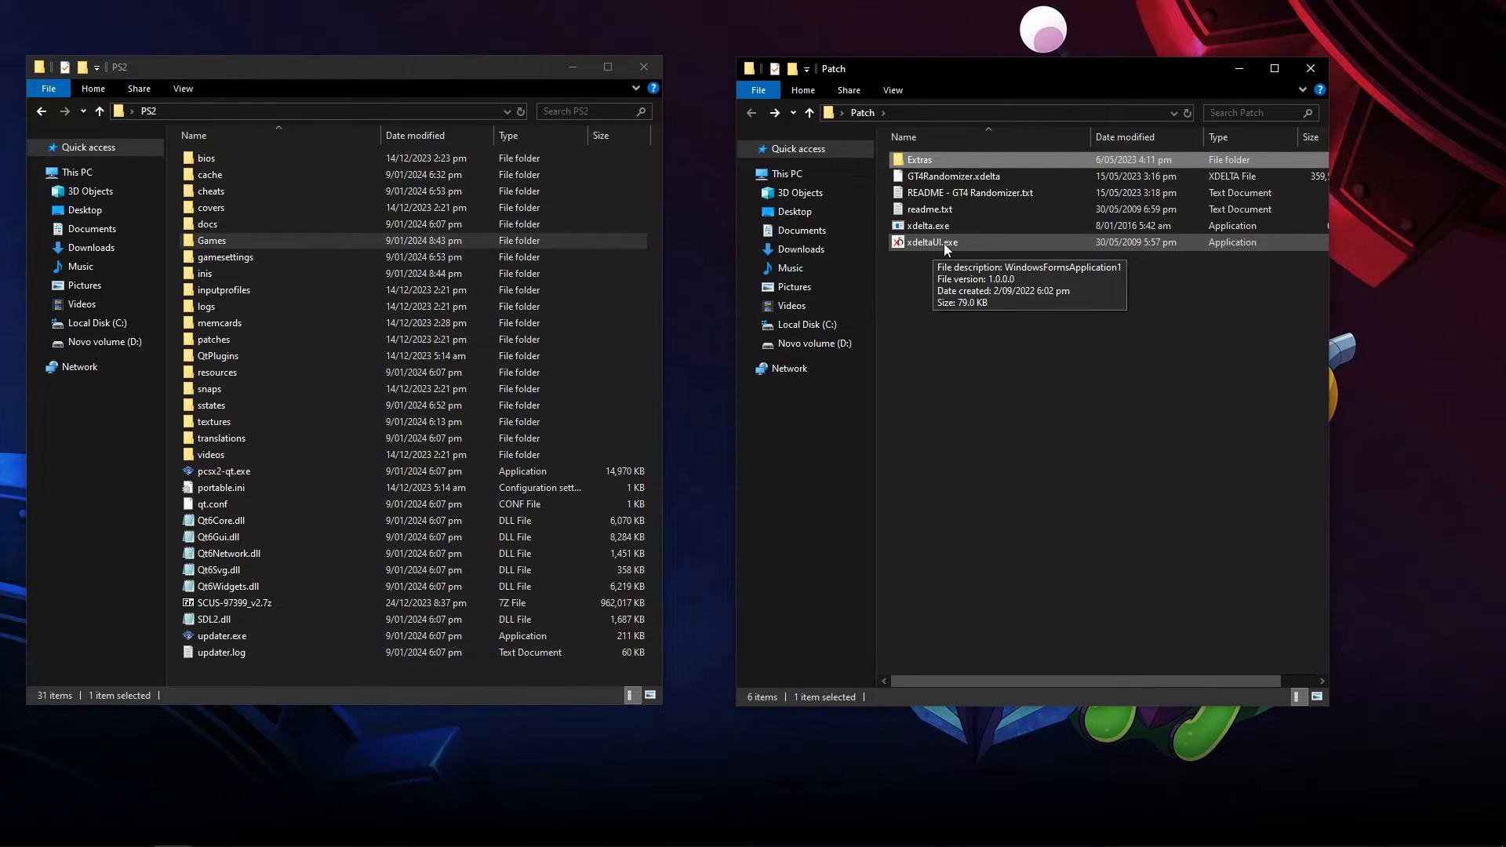
- Launch xdeltaUI.exe and load GT4Randomizer.xdelta from the Patch folder as the patch file
double_click(944, 244)
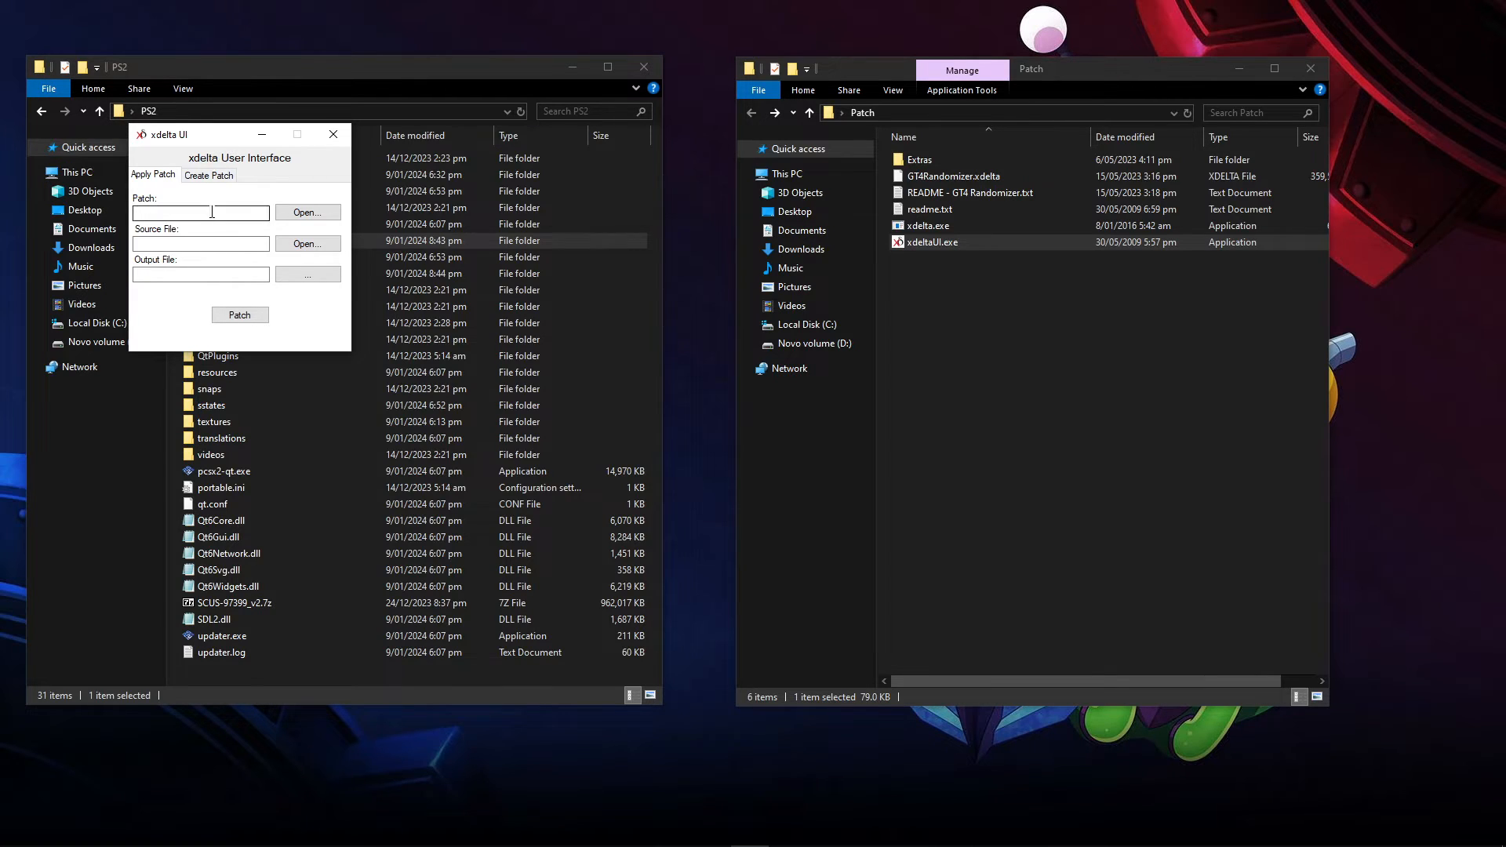
left_click_drag(212, 134, 661, 190)
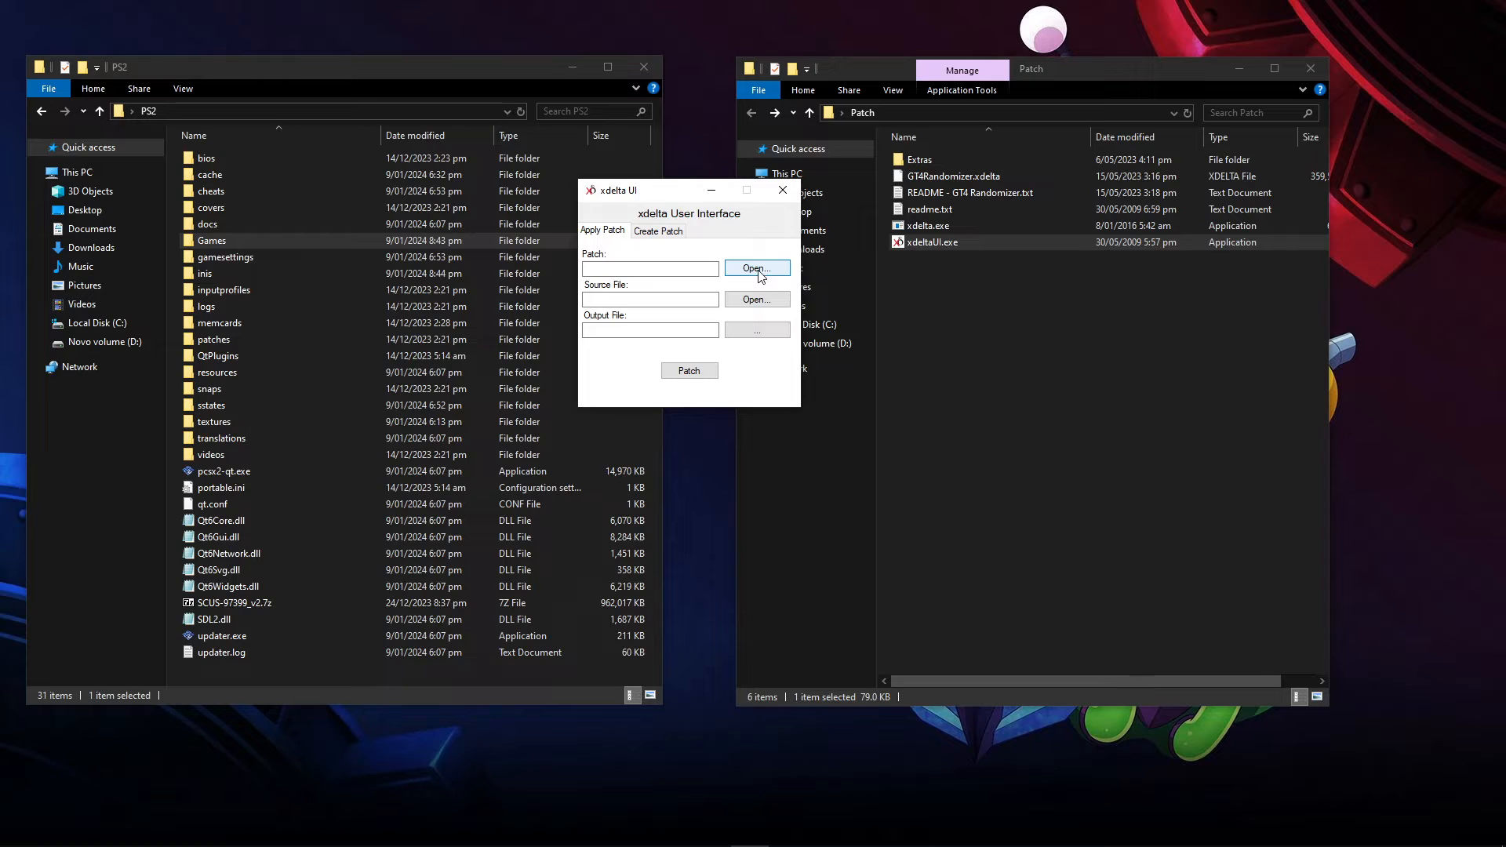
left_click(757, 269)
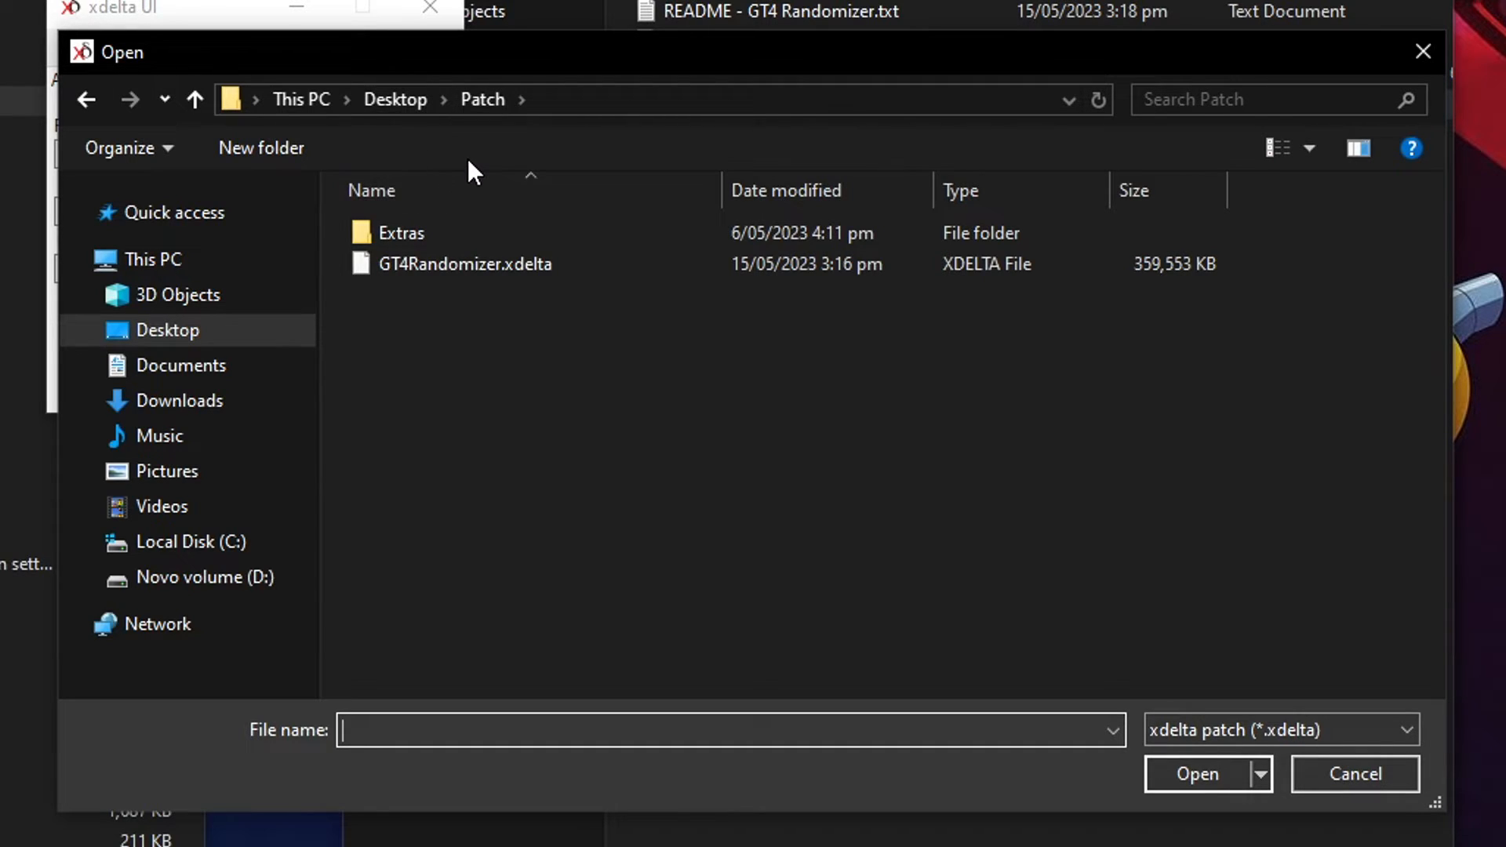
left_click(458, 269)
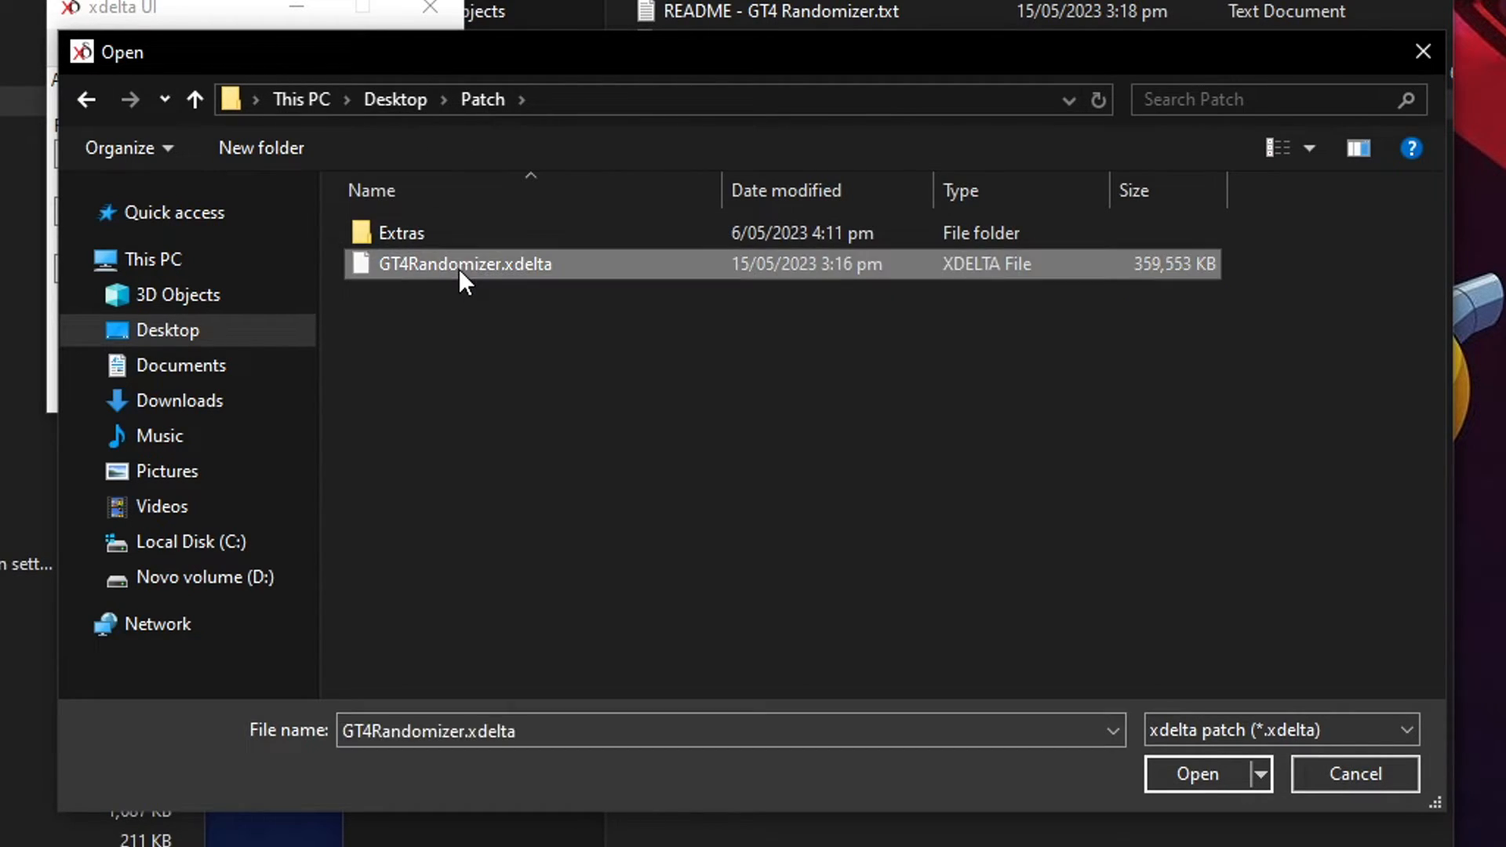
left_click(1198, 774)
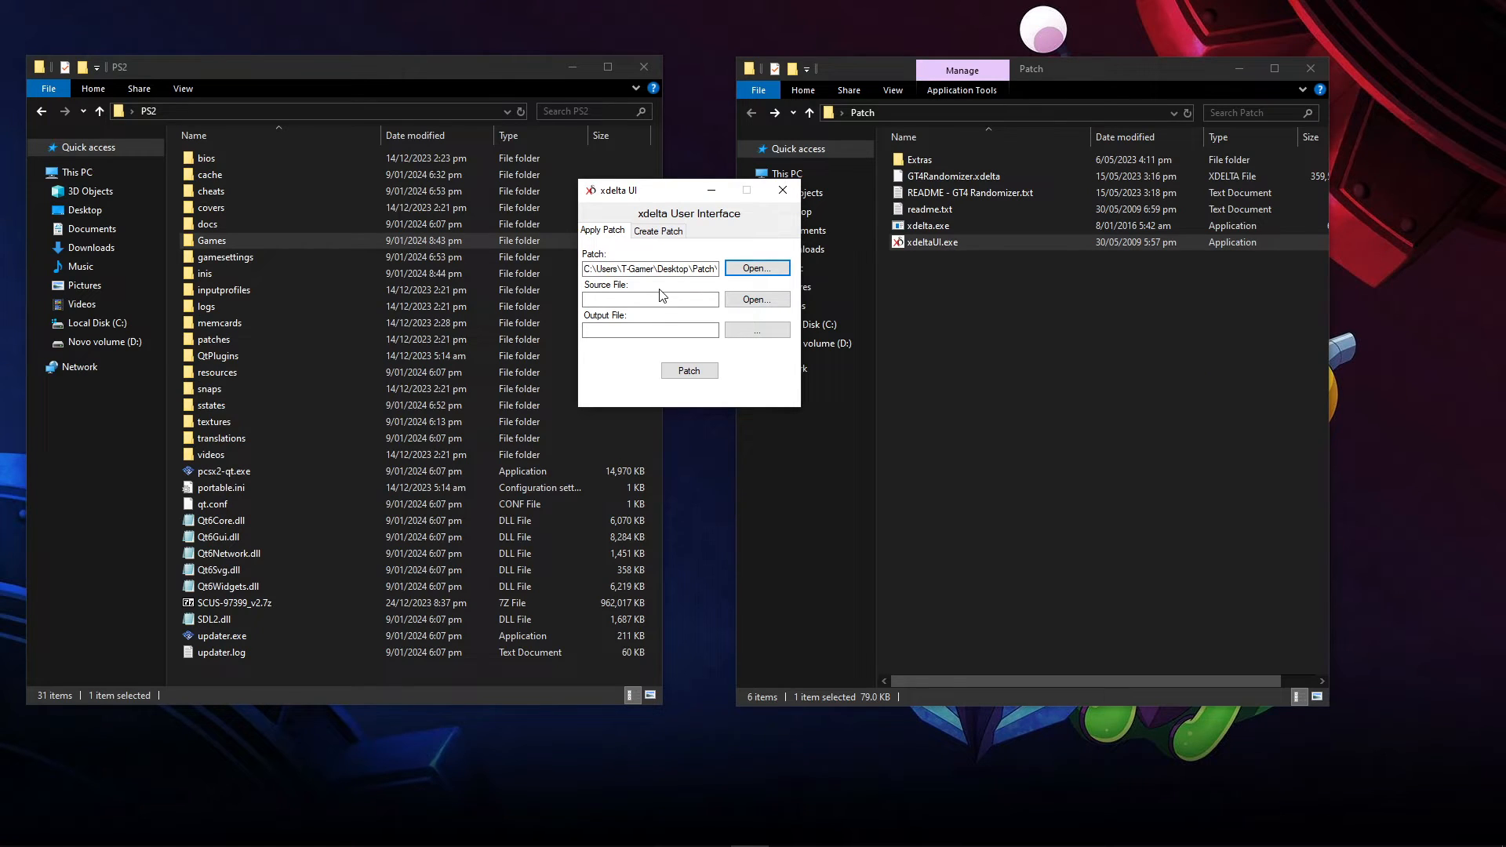
- Load Gran Turismo 4 (USA) (Beta).iso from the PS2 Games folder as the source file for the patch
left_click(744, 306)
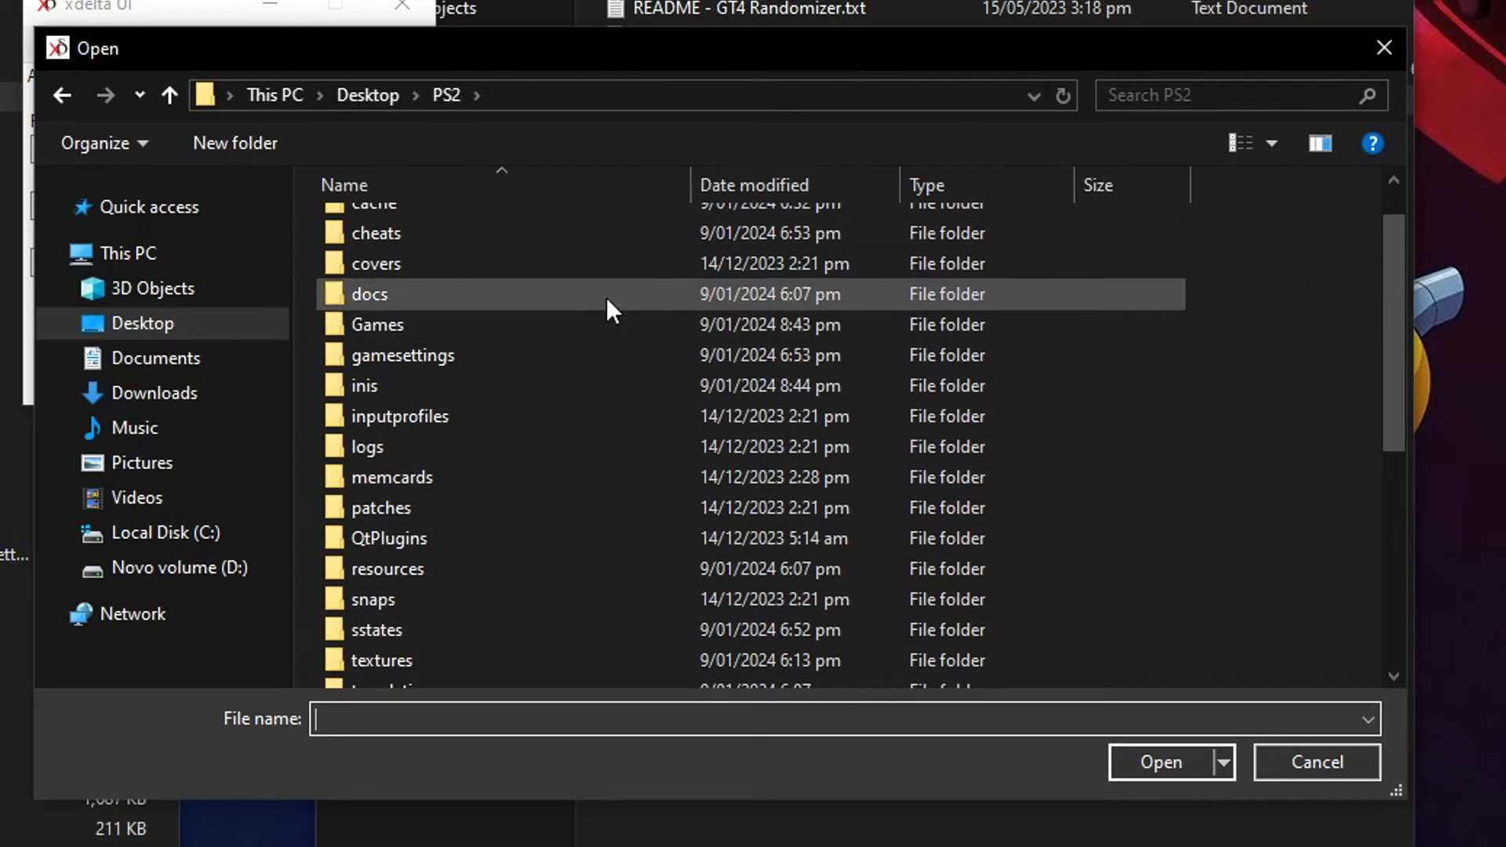
double_click(400, 325)
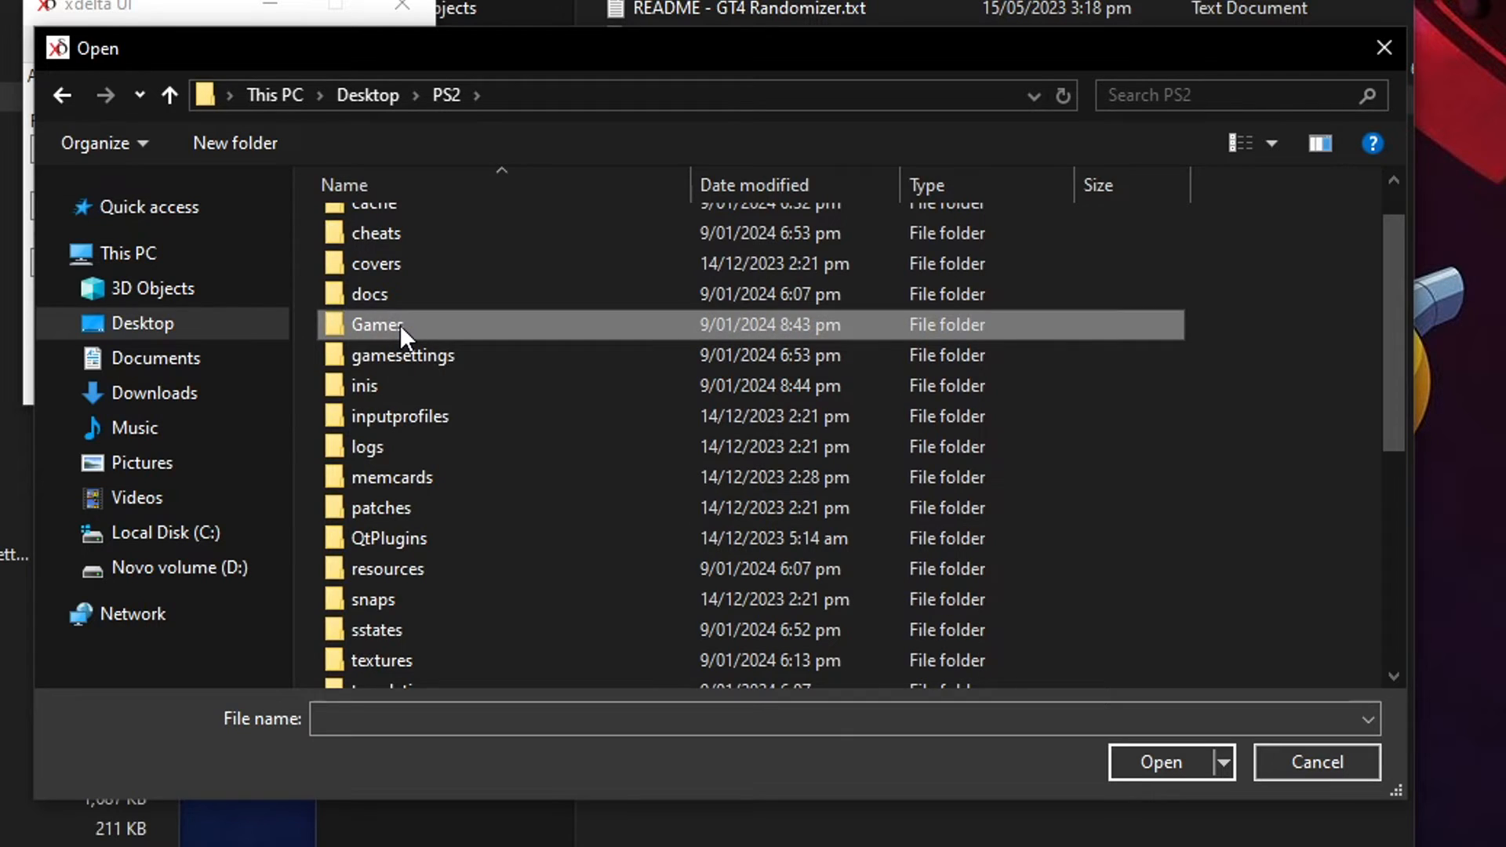
left_click(453, 228)
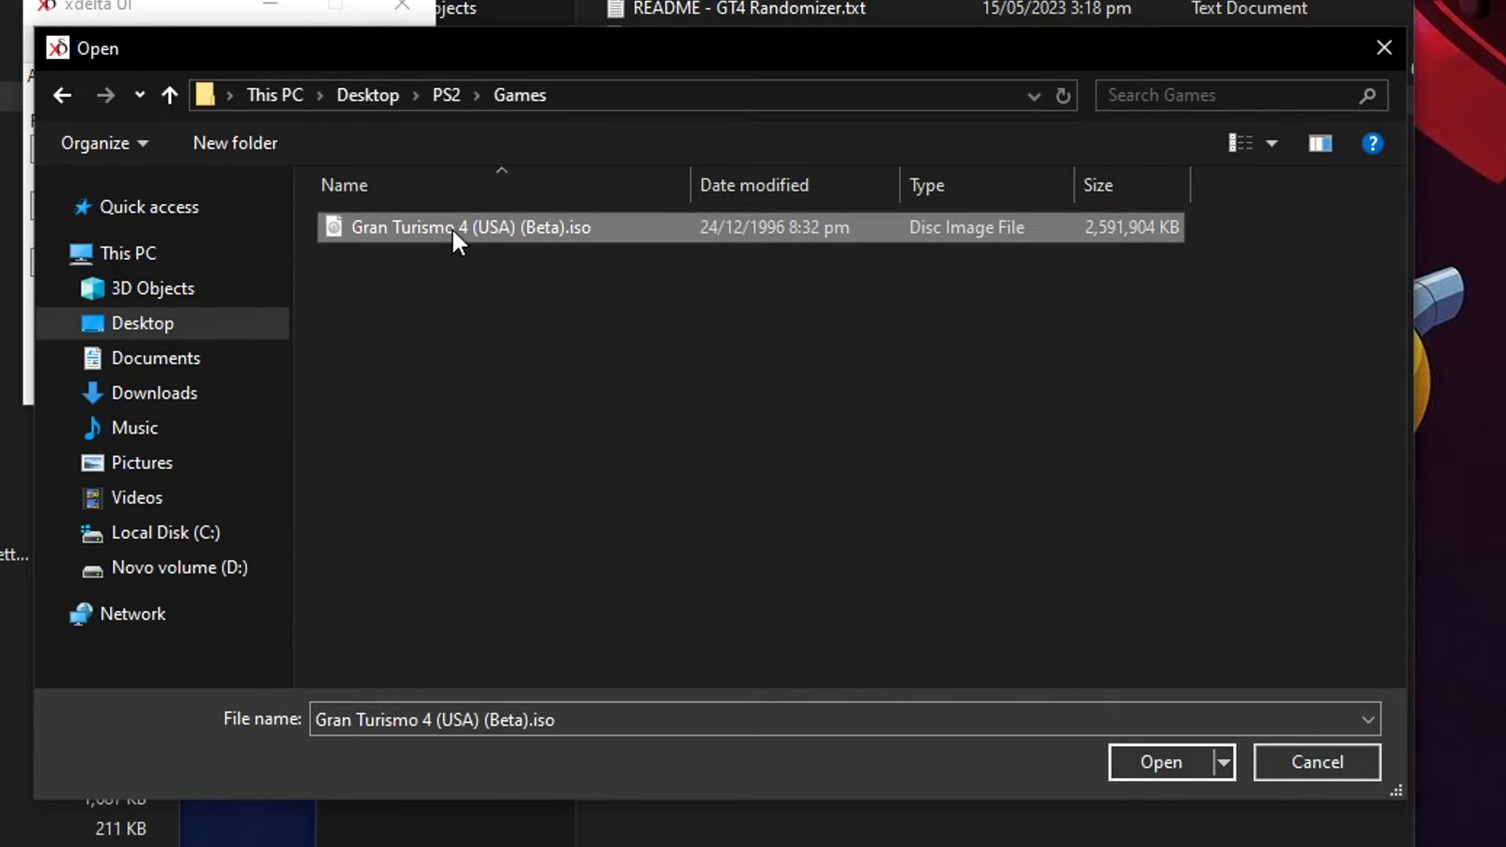
left_click(1167, 766)
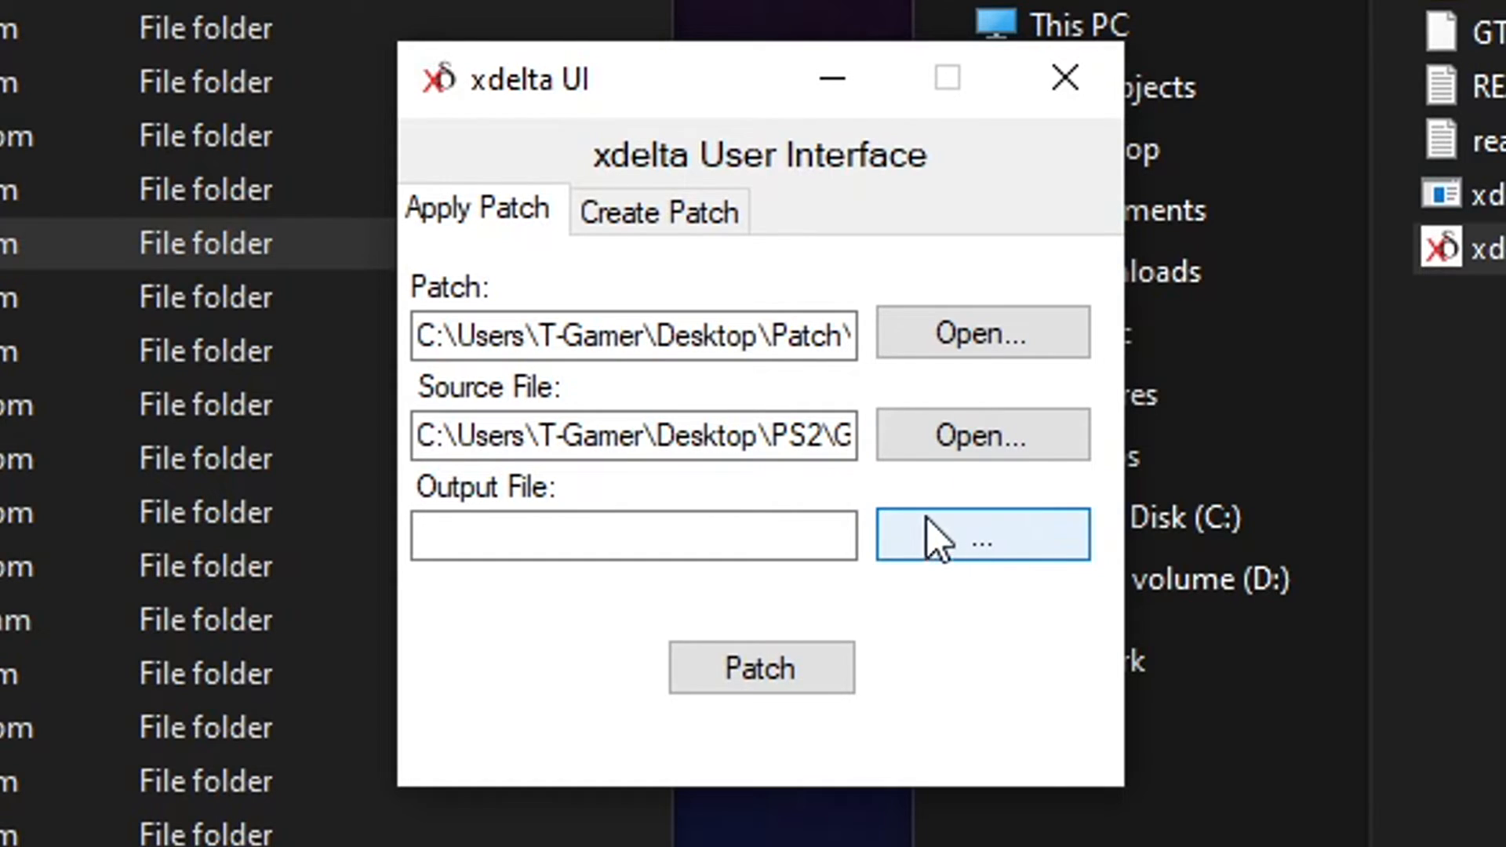
- Set the patch output file to GT4 Randomized.iso in the PS2 Games folder
left_click(997, 569)
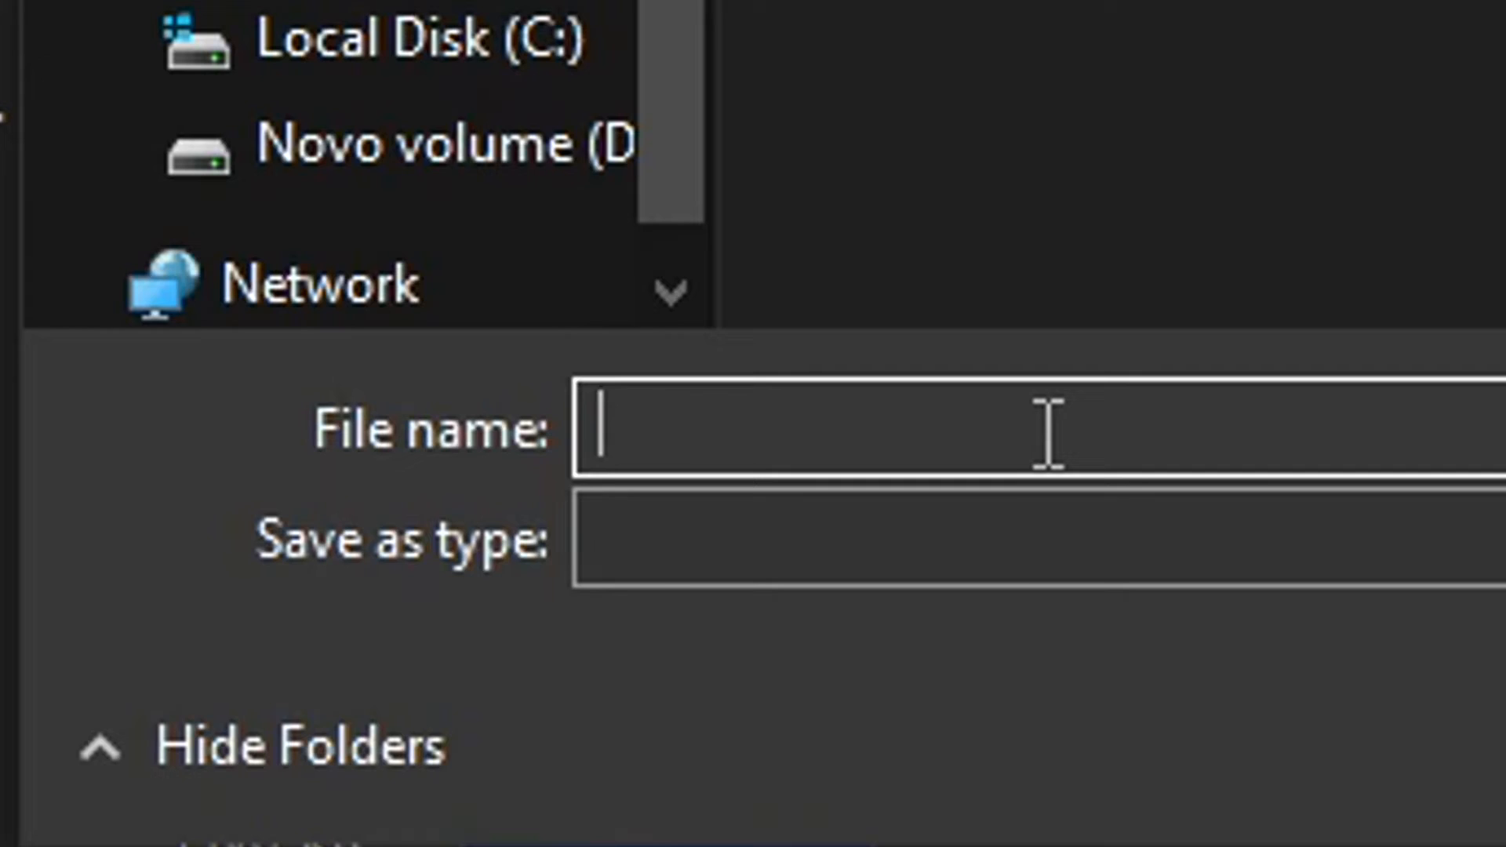
type("GT4 Ra")
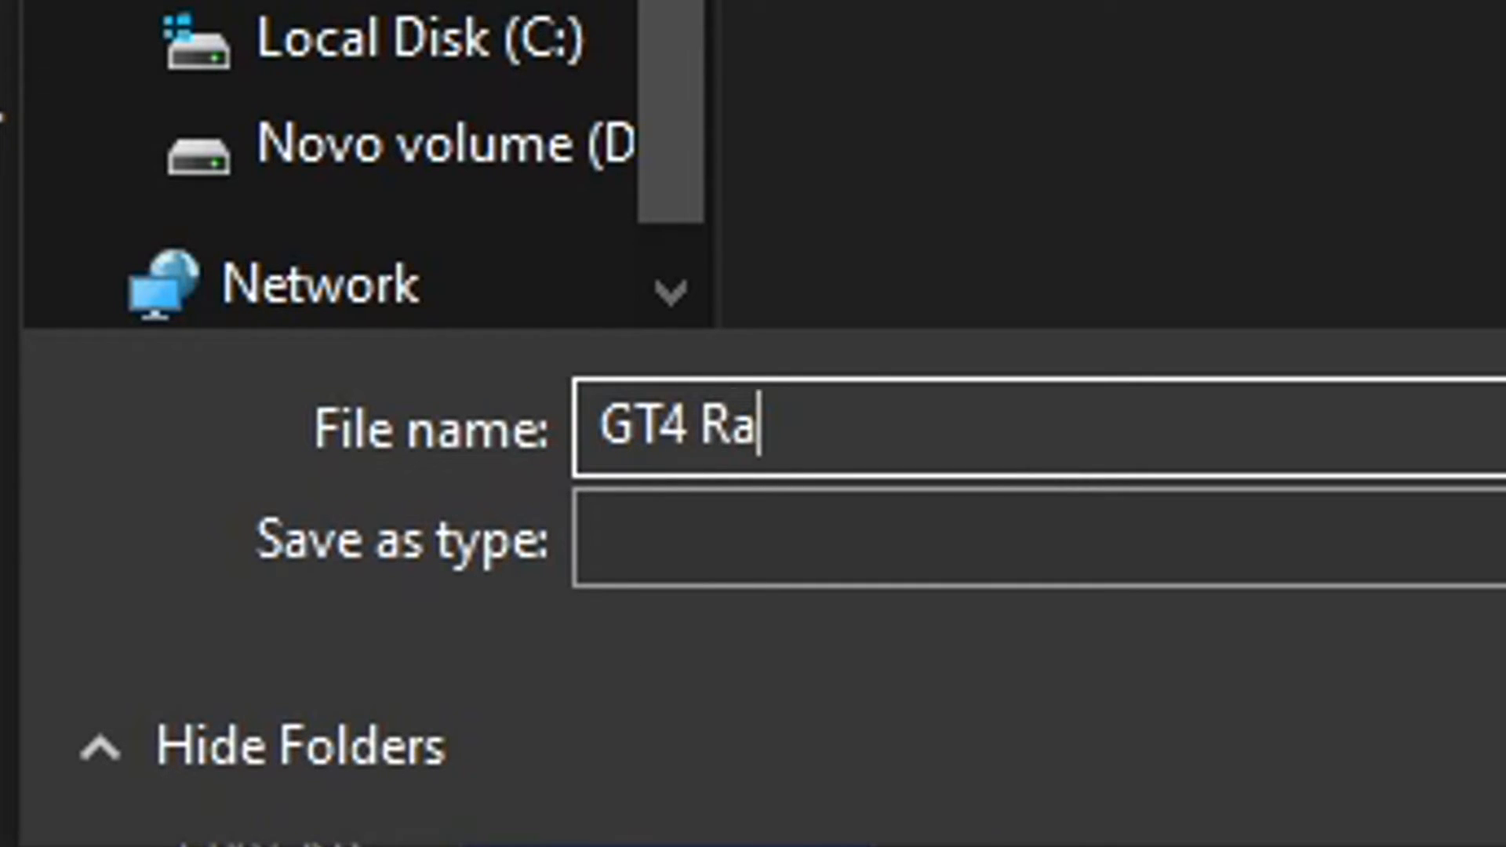
type("ndomized")
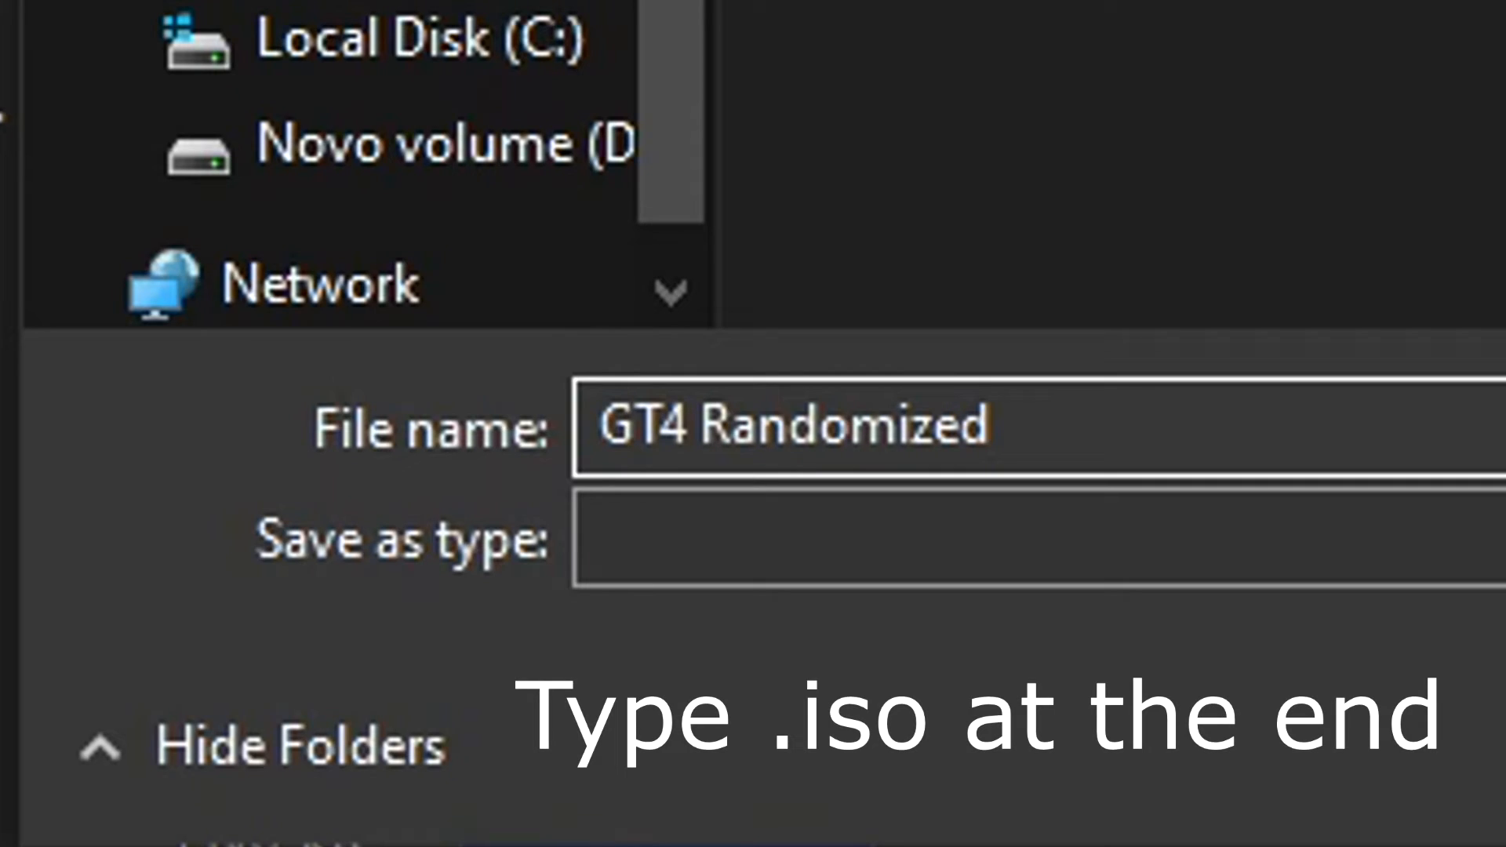
type(".iso")
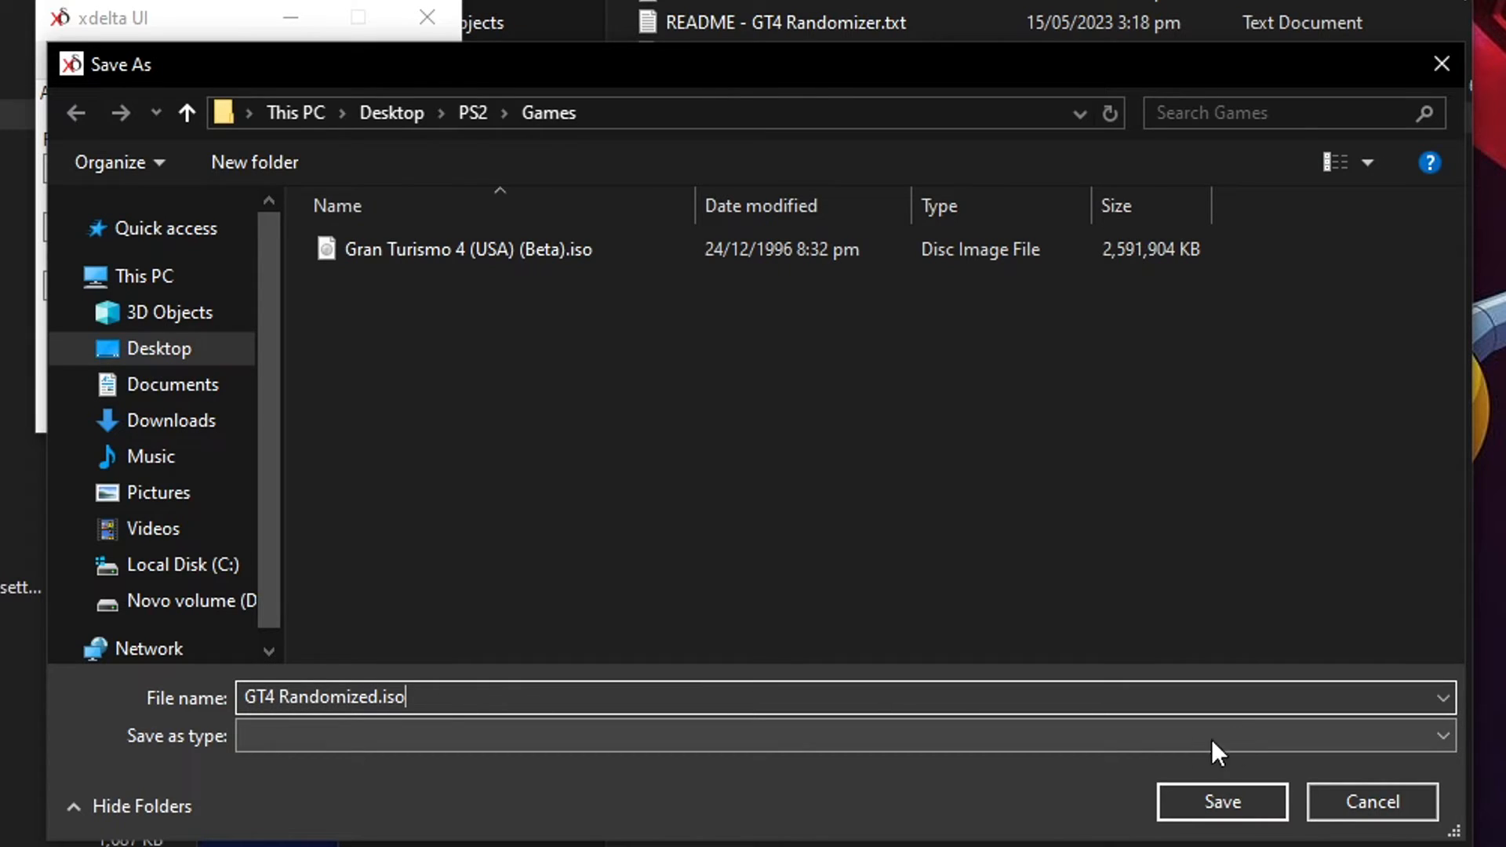
left_click(1214, 802)
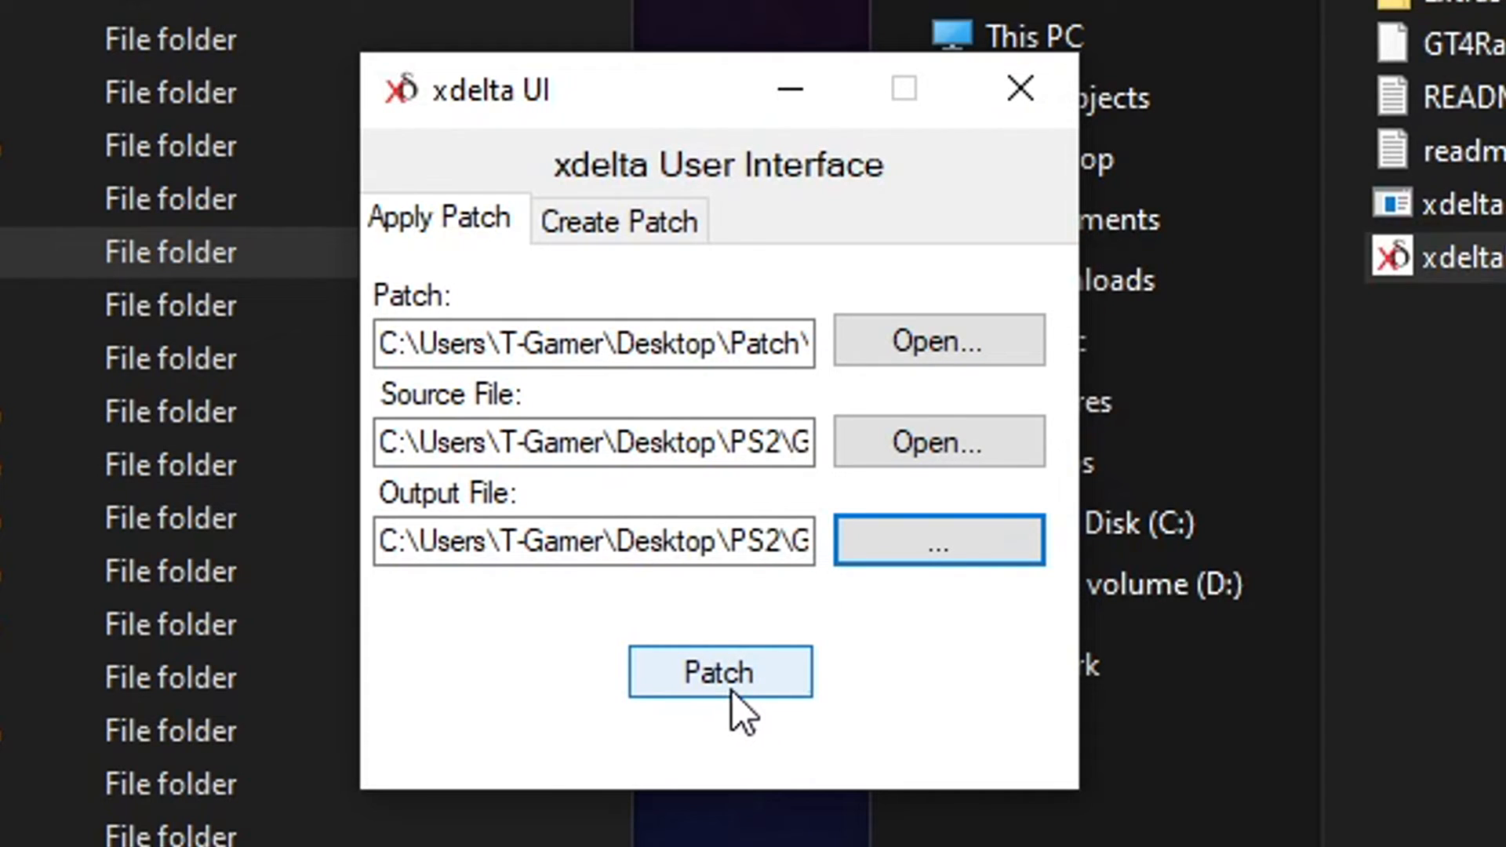
- Apply the patch to create the randomized ISO and close xdelta UI
left_click(730, 685)
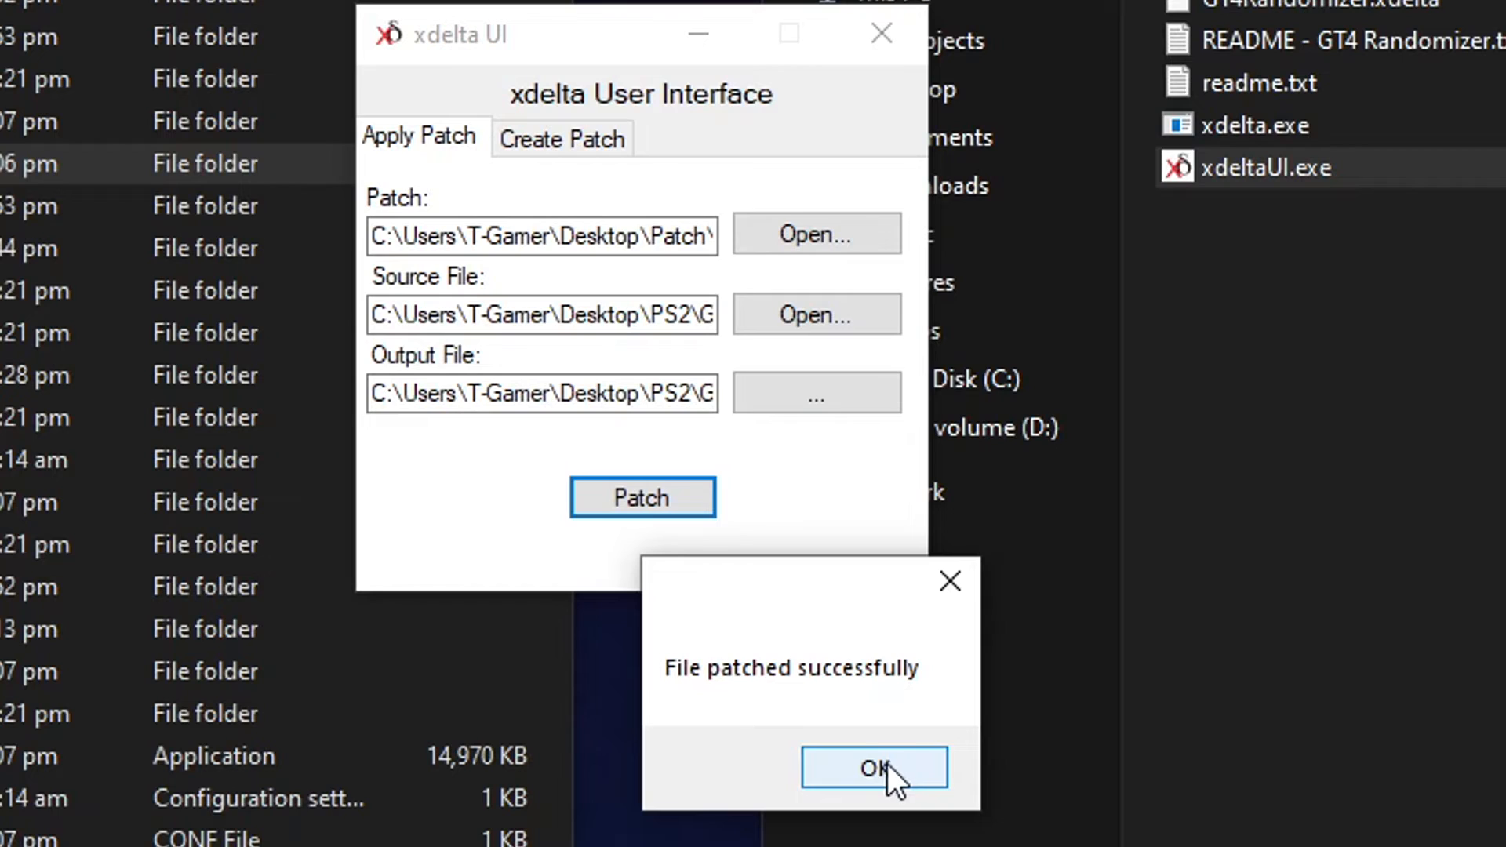
left_click(858, 773)
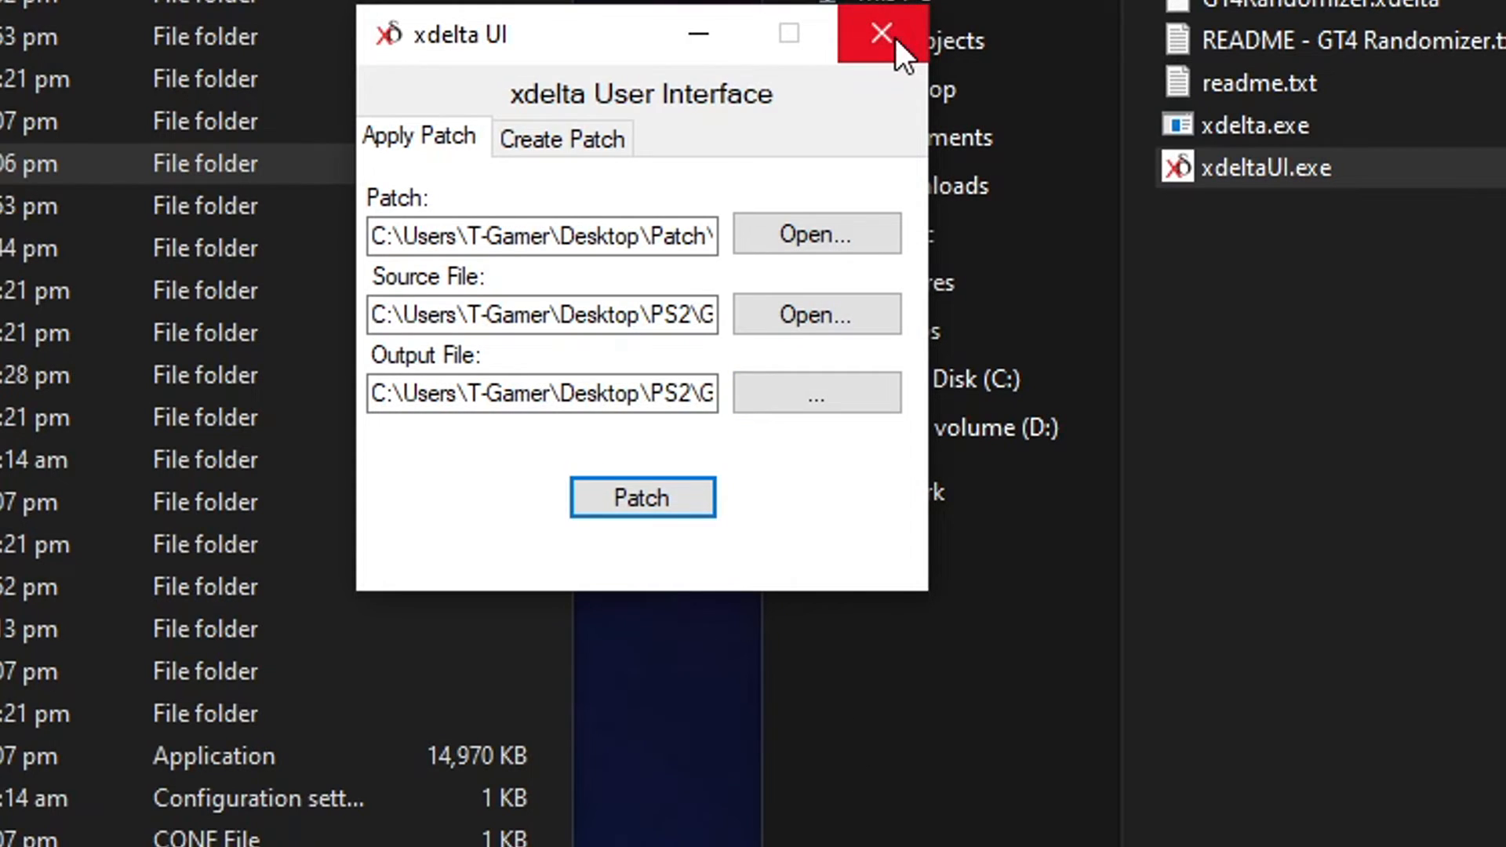
left_click(895, 37)
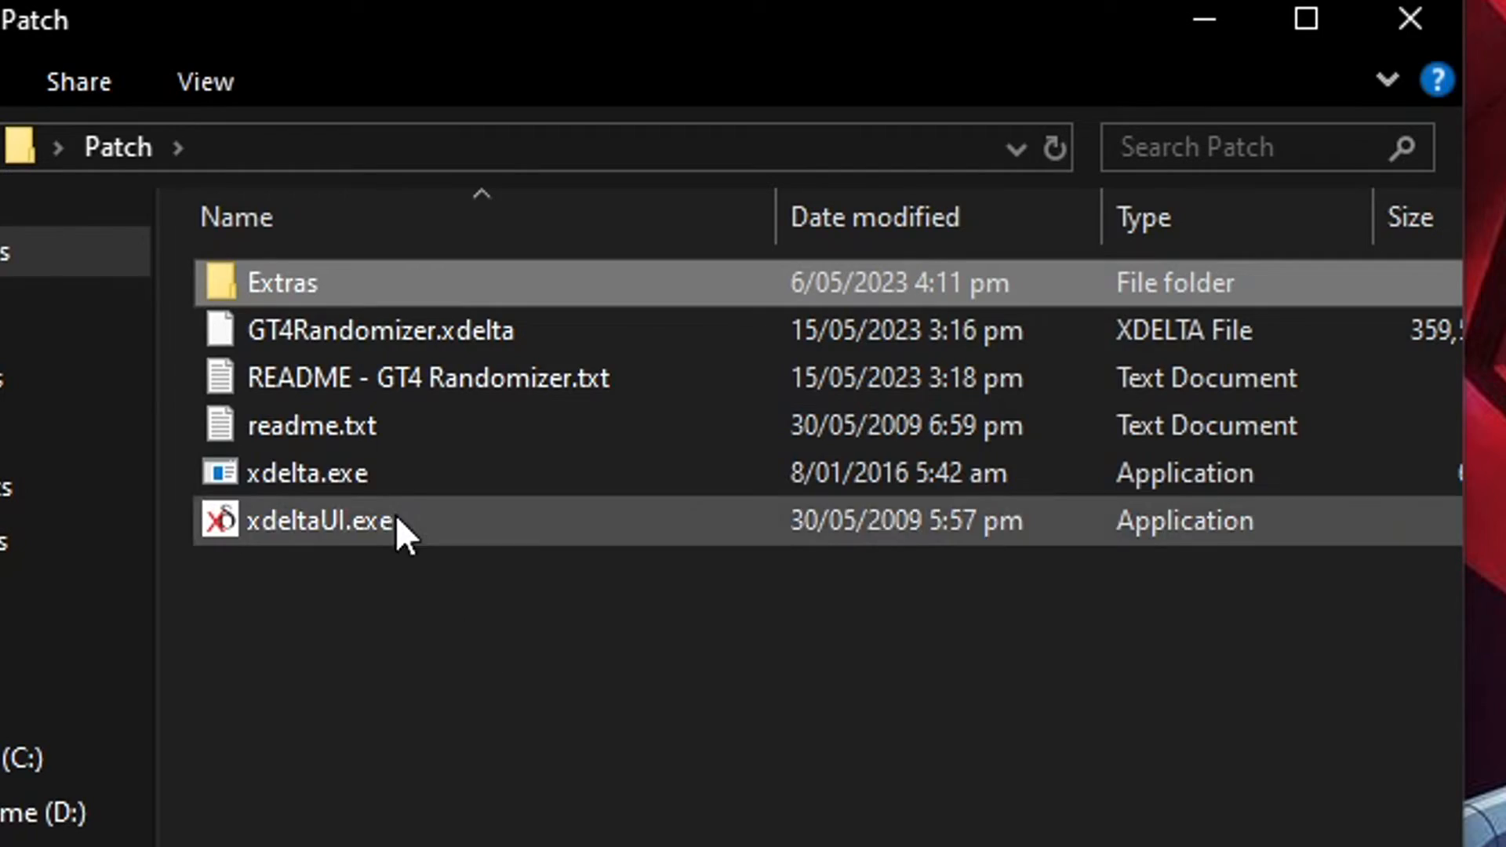
- Copy the deinterlace, gt3cam and triggers .pnach files from the Patch Extras folder into the PS2 cheats folder
double_click(345, 292)
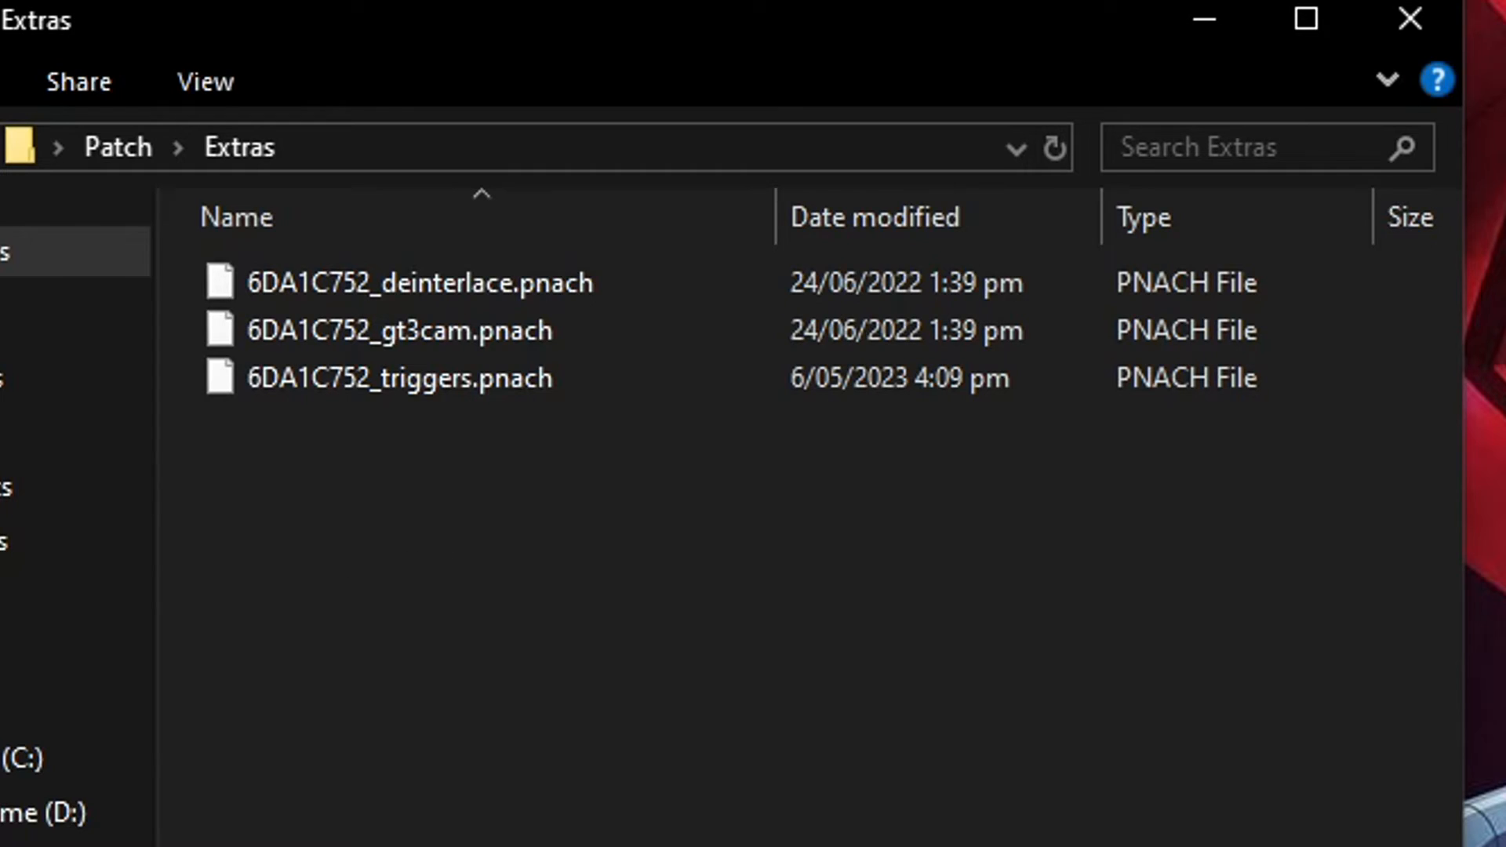
left_click_drag(406, 523, 364, 302)
right_click(353, 282)
left_click(506, 664)
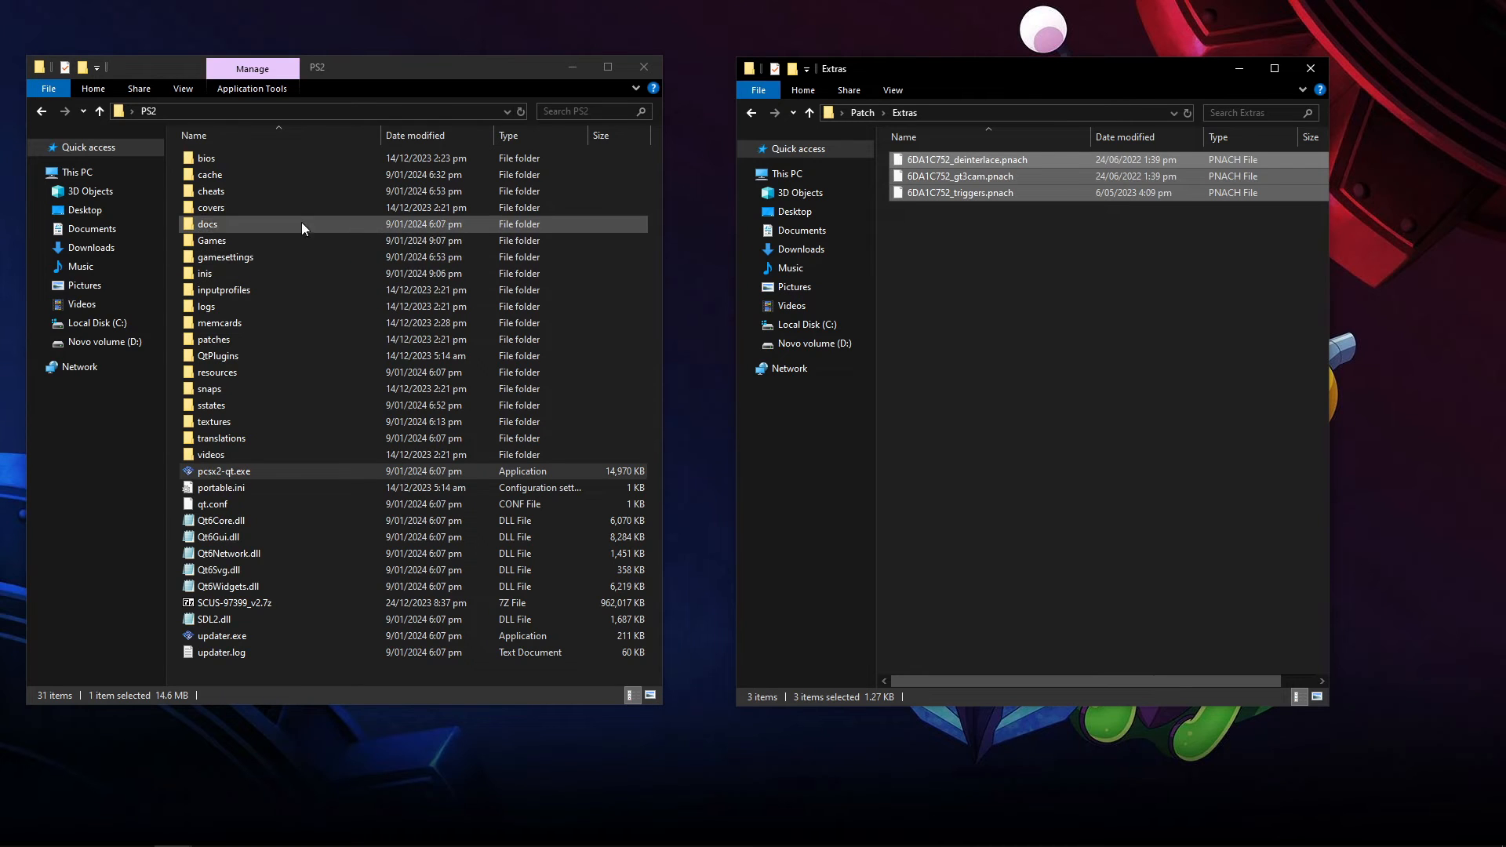
left_click(227, 192)
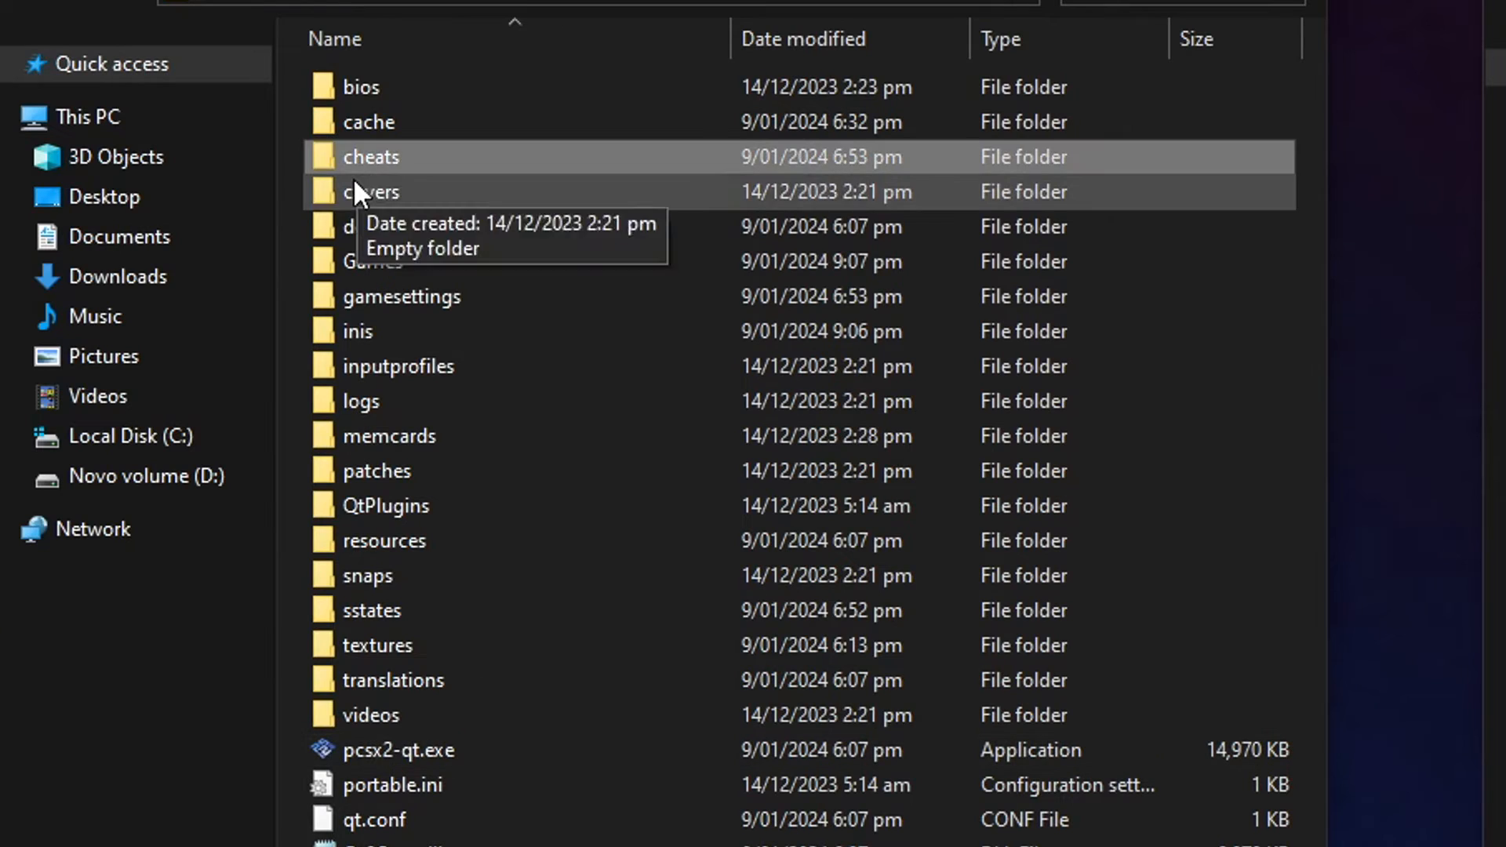
double_click(388, 158)
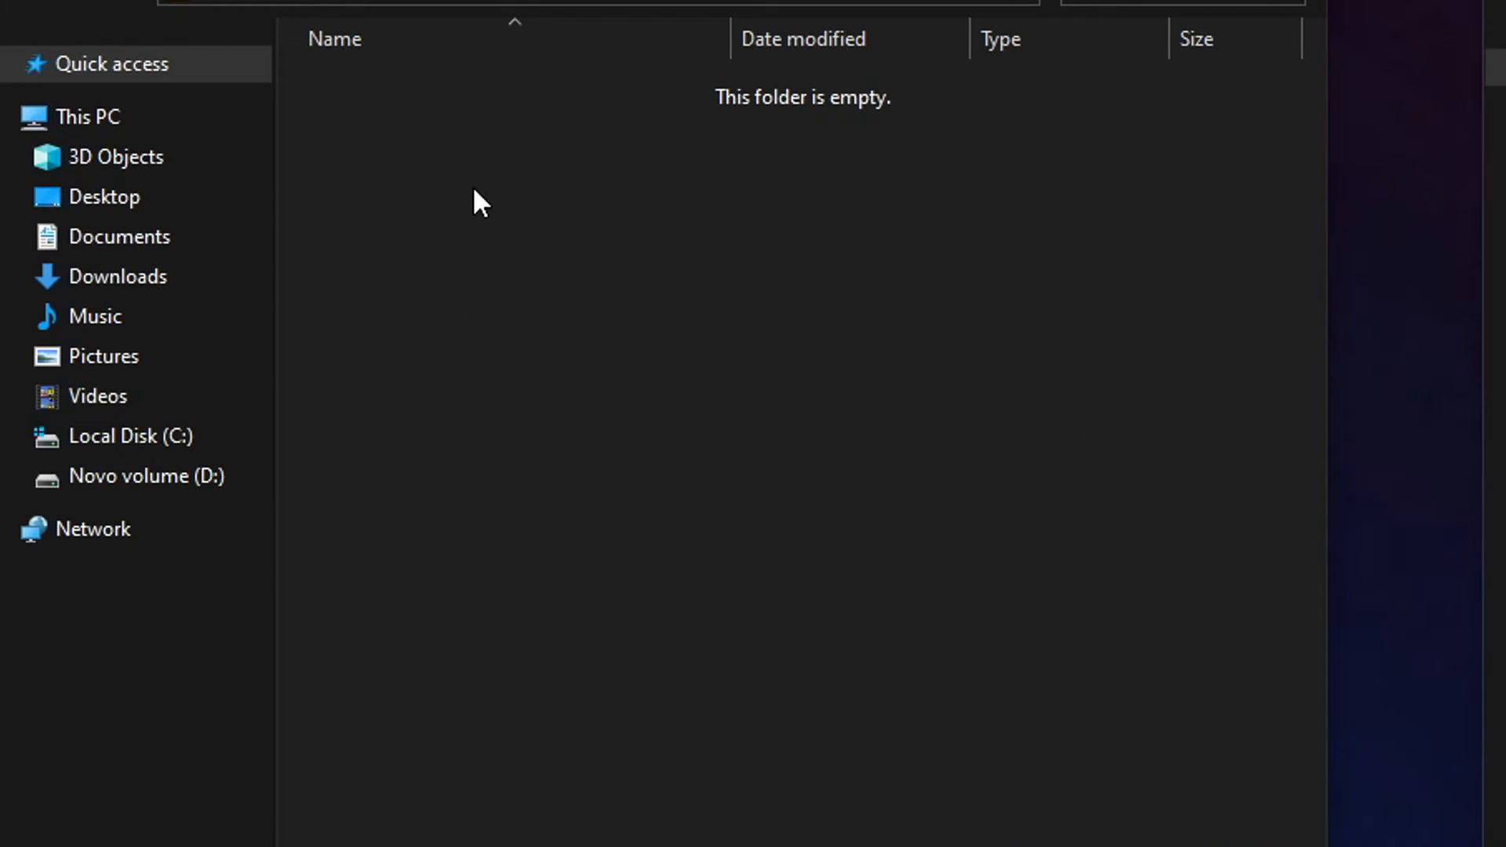
right_click(472, 191)
left_click(632, 426)
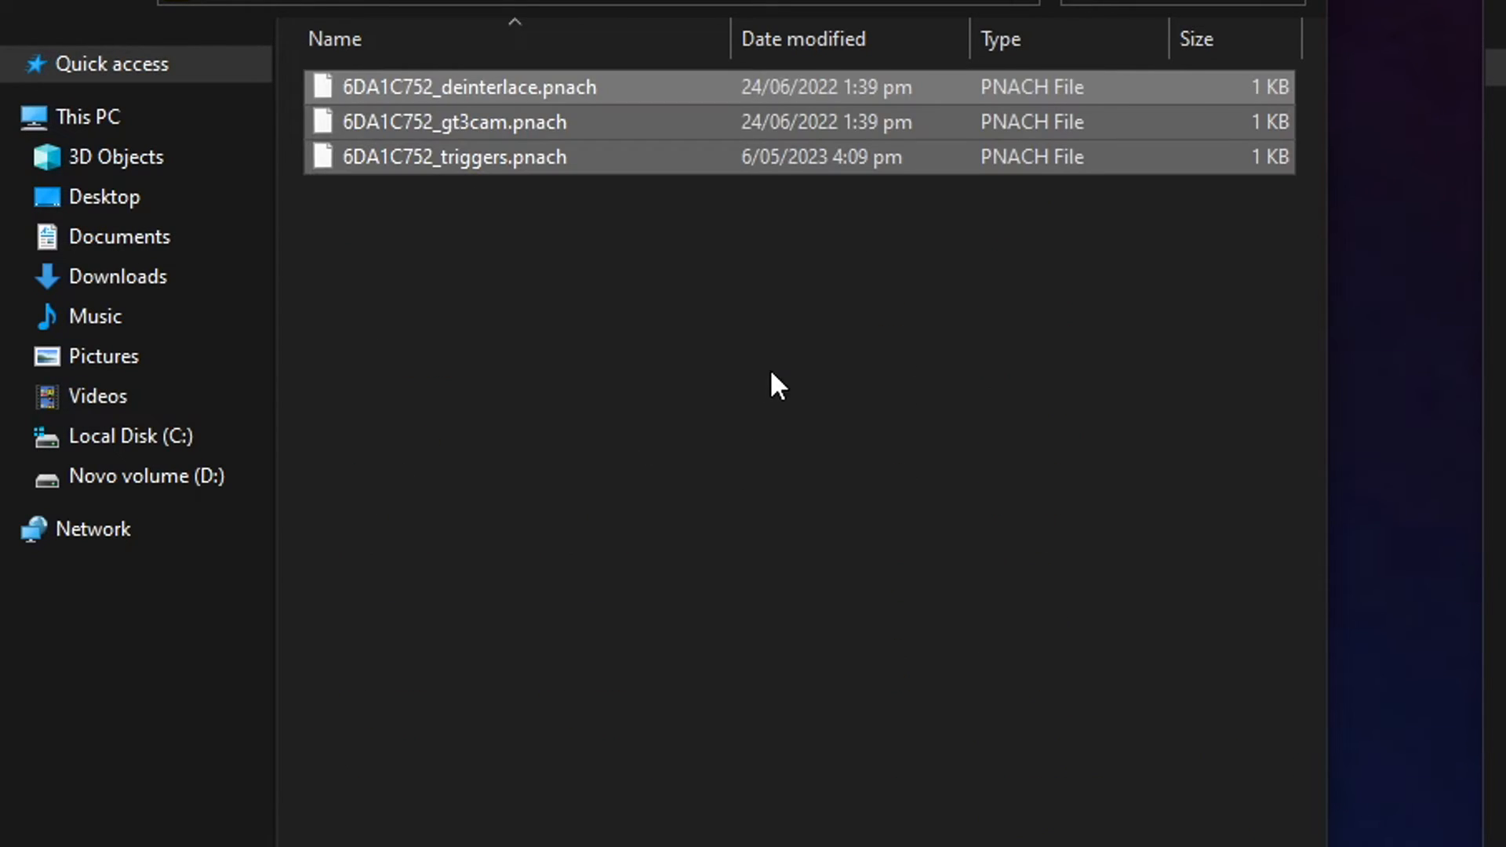
left_click(521, 207)
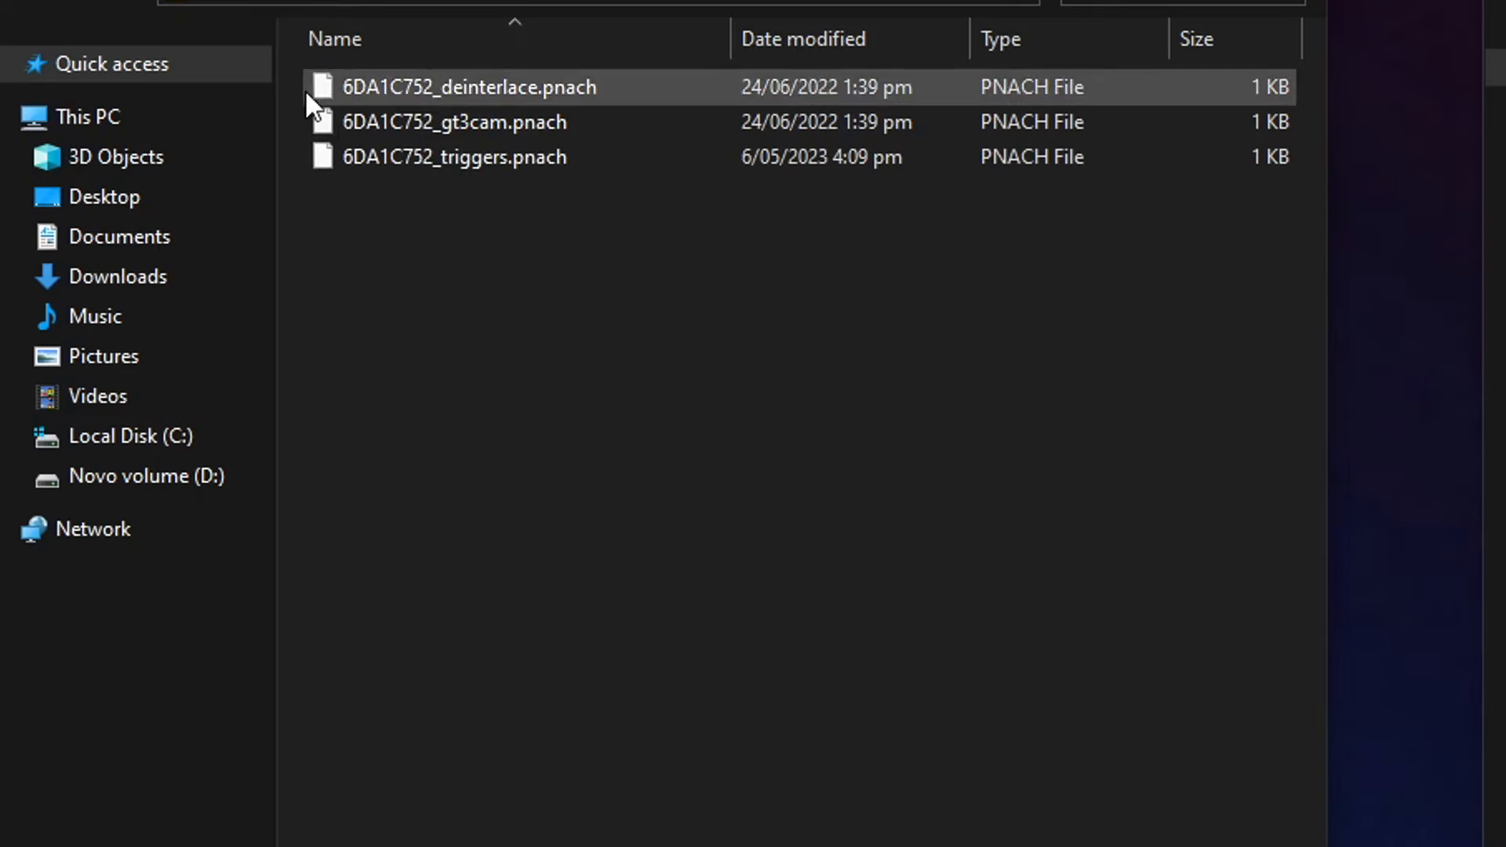
left_click(243, 4)
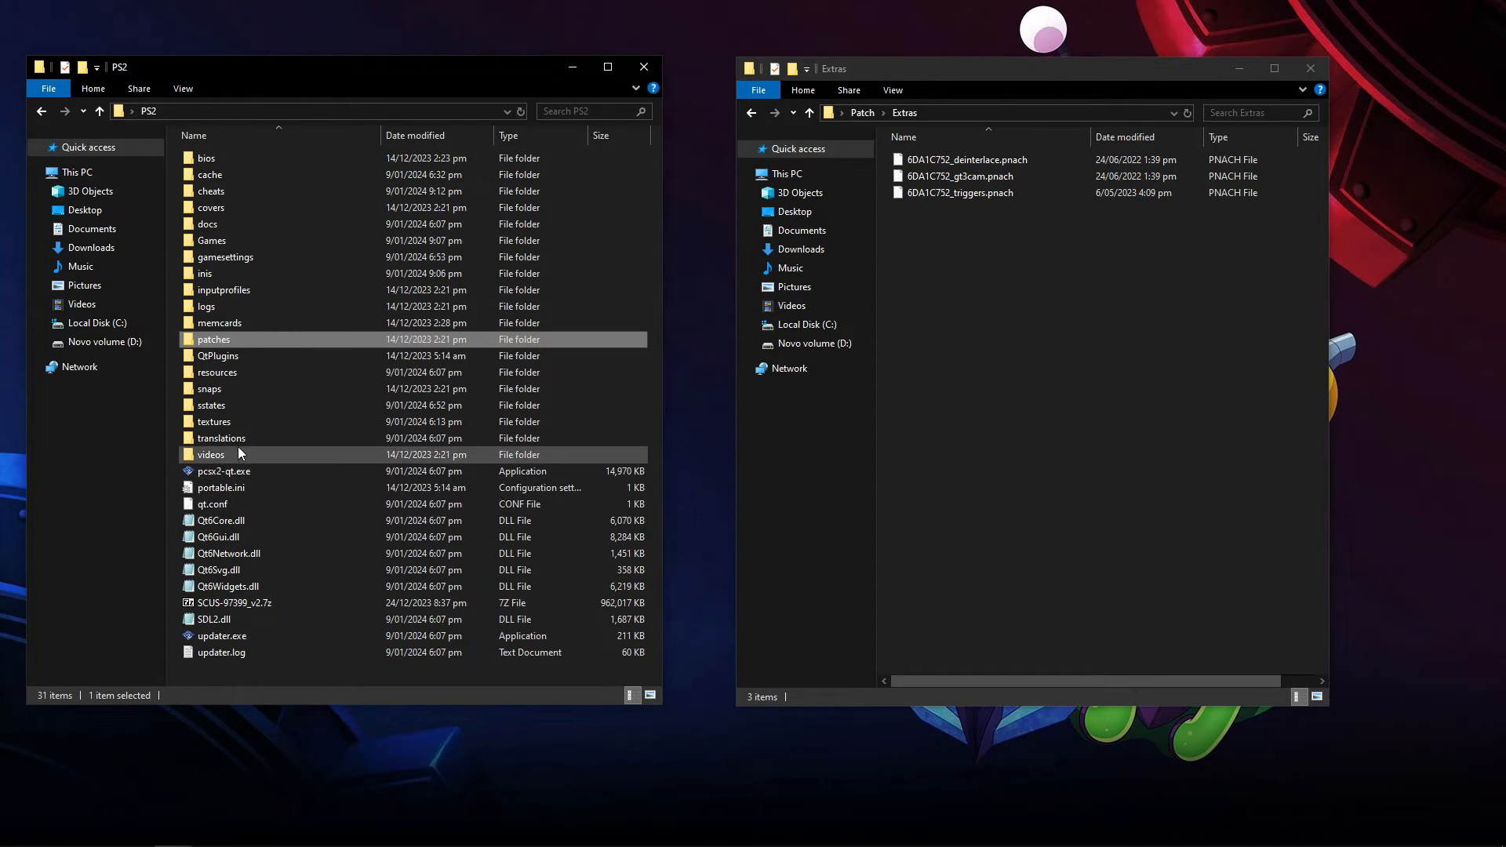
- Launch pcsx2-qt.exe and enable cheats in the game properties of Gran Turismo 4 [Online Public Beta]
double_click(231, 472)
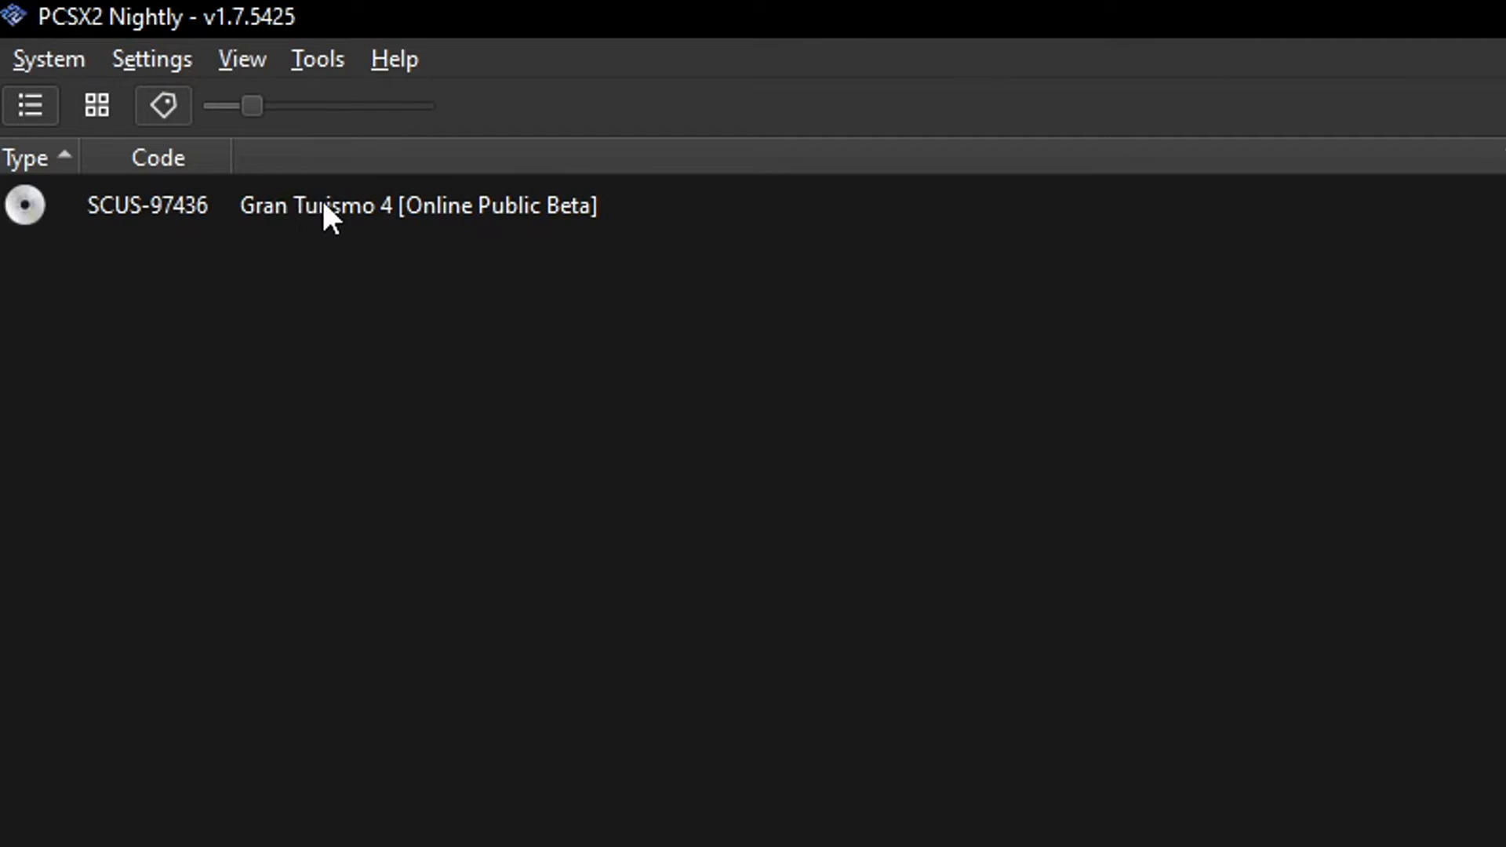
right_click(341, 199)
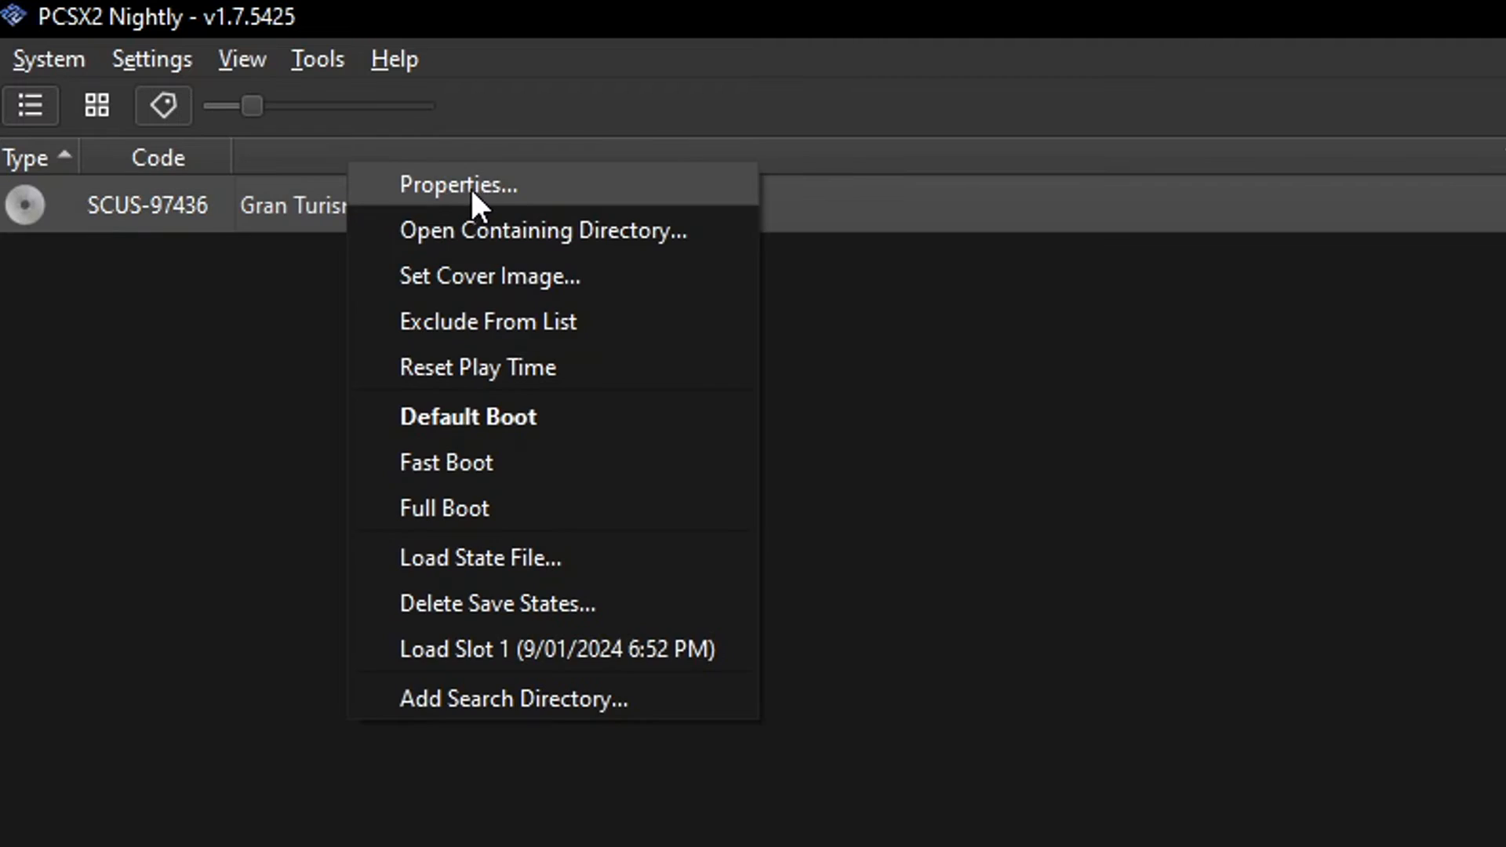
left_click(455, 185)
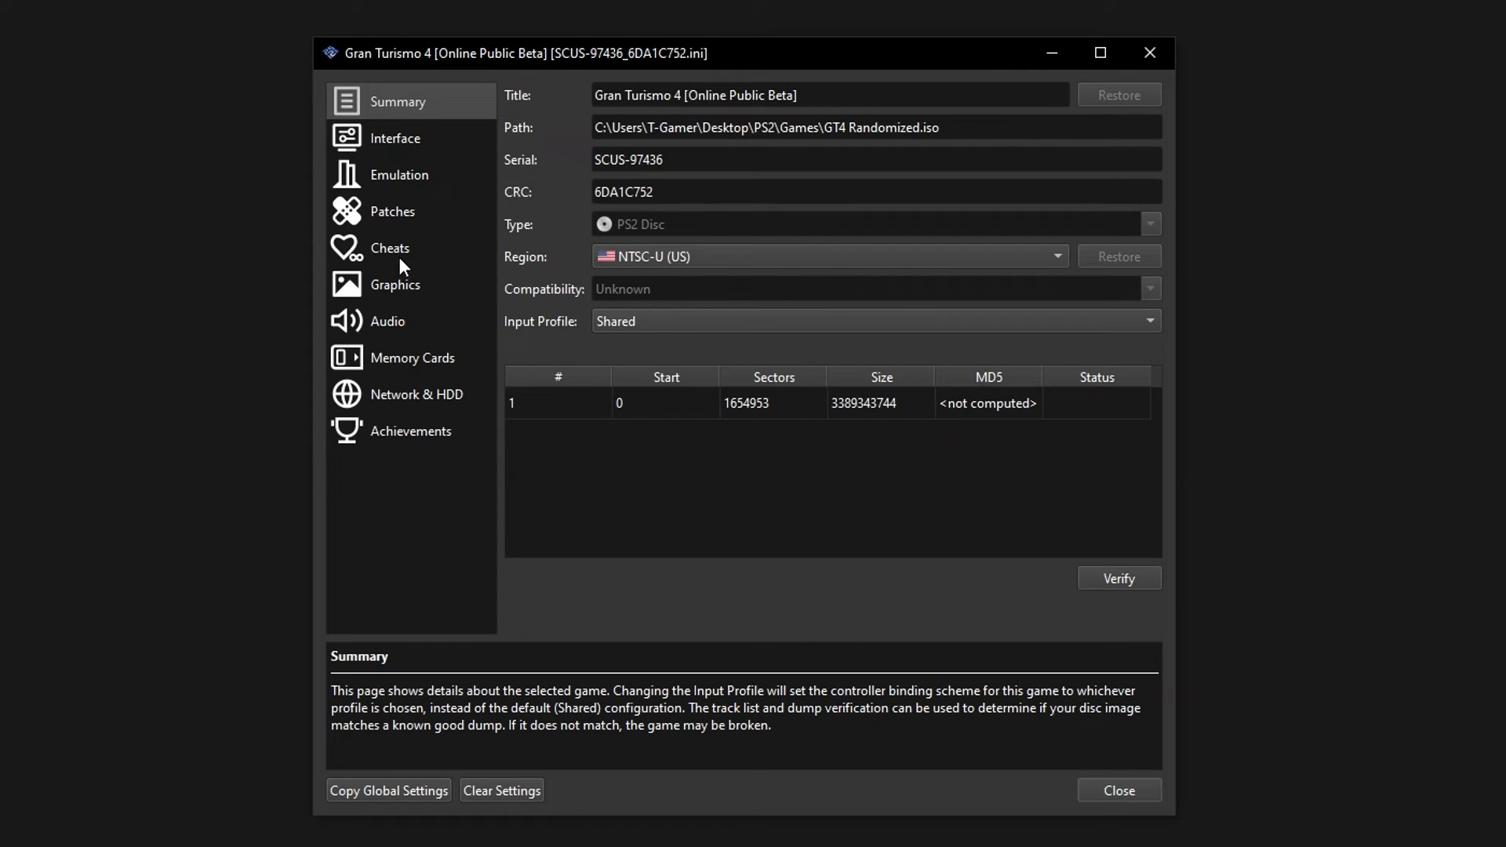
left_click(388, 253)
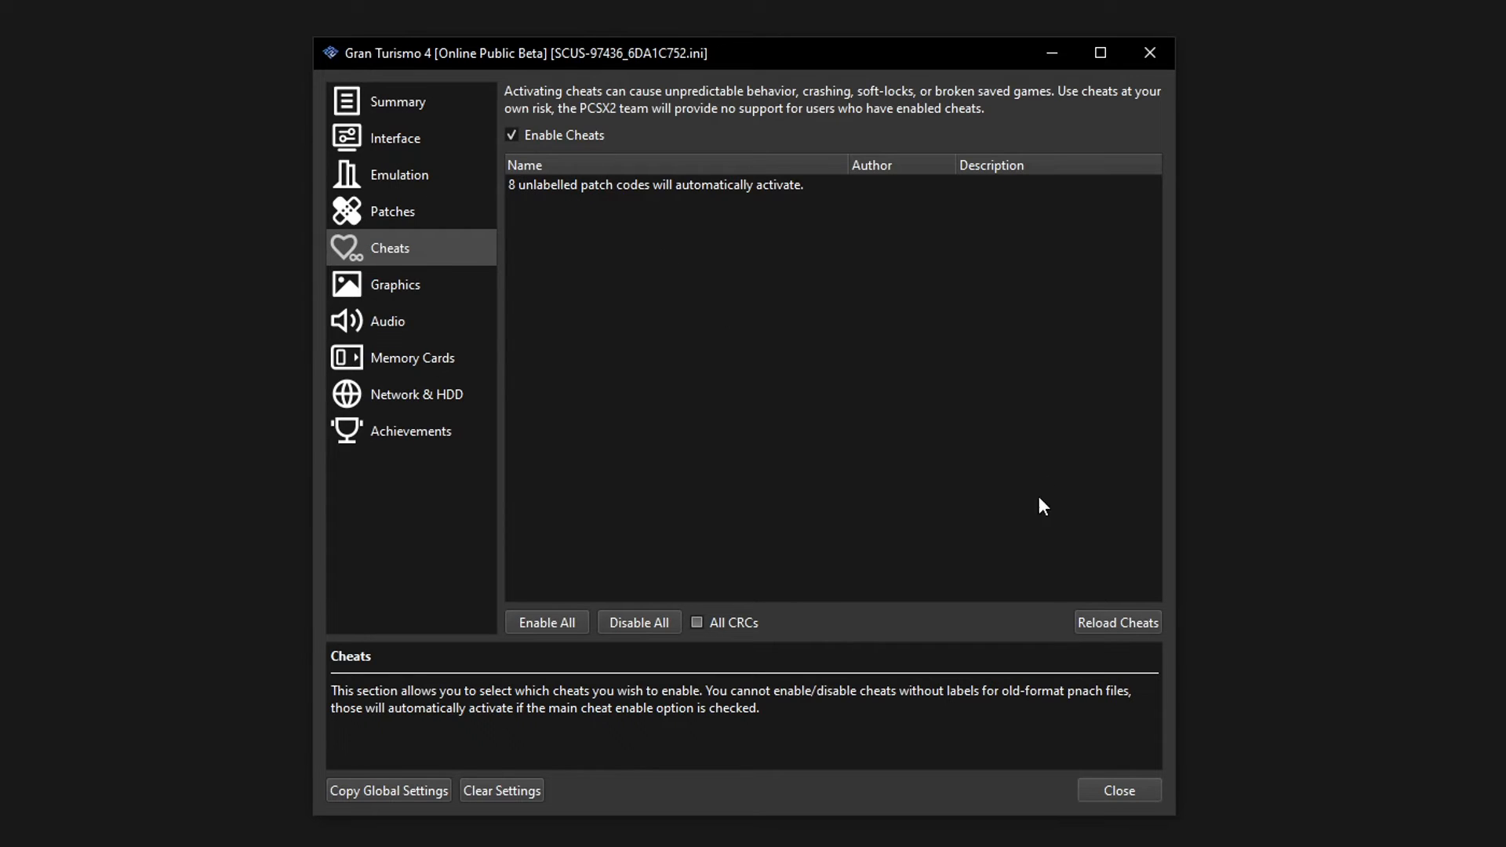
- Set the renderer to Vulkan in the game's graphics settings
left_click(378, 289)
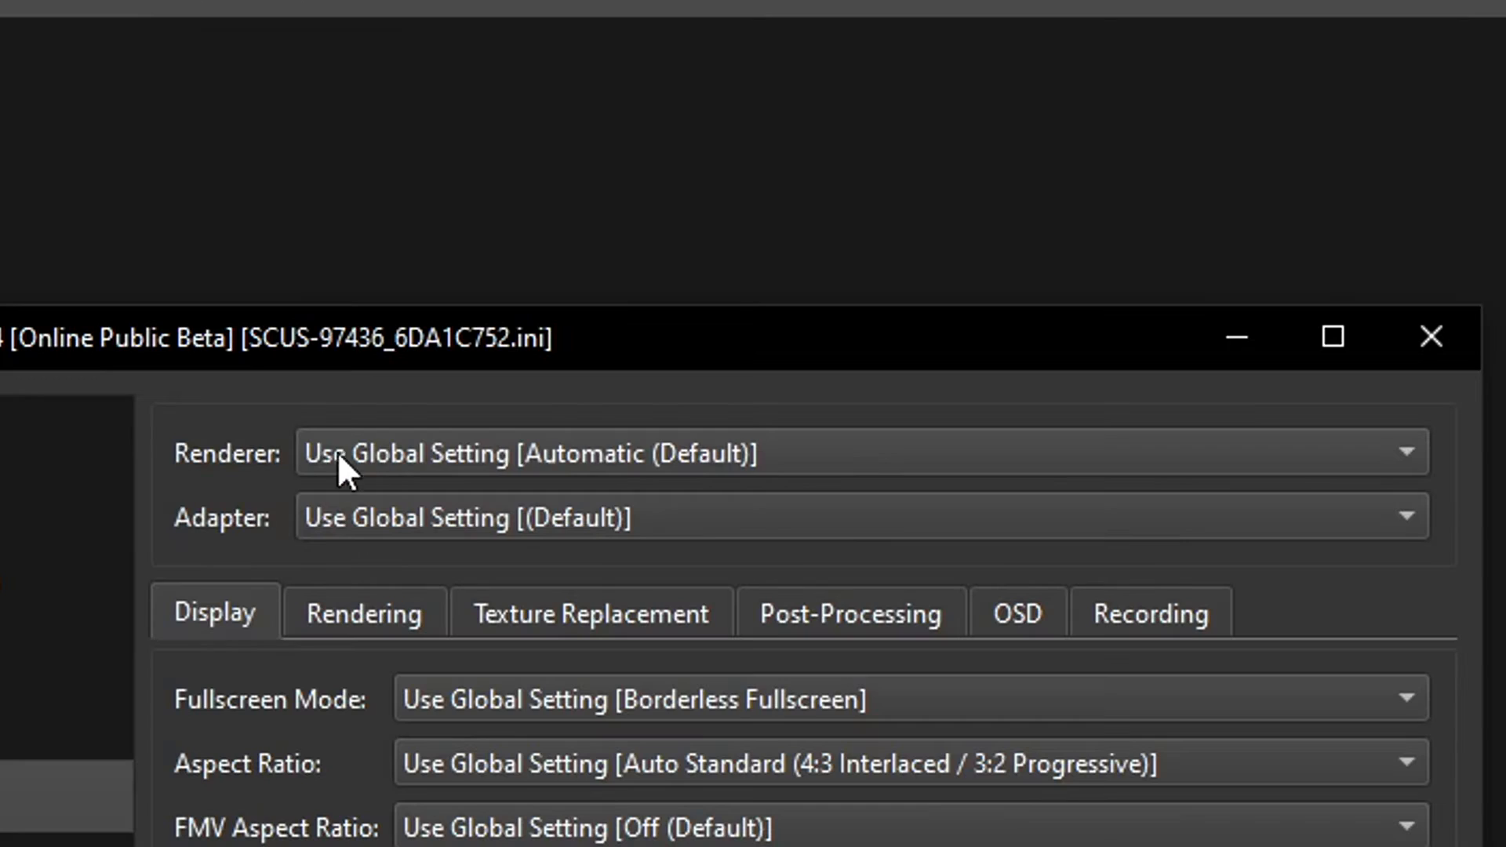
left_click(373, 461)
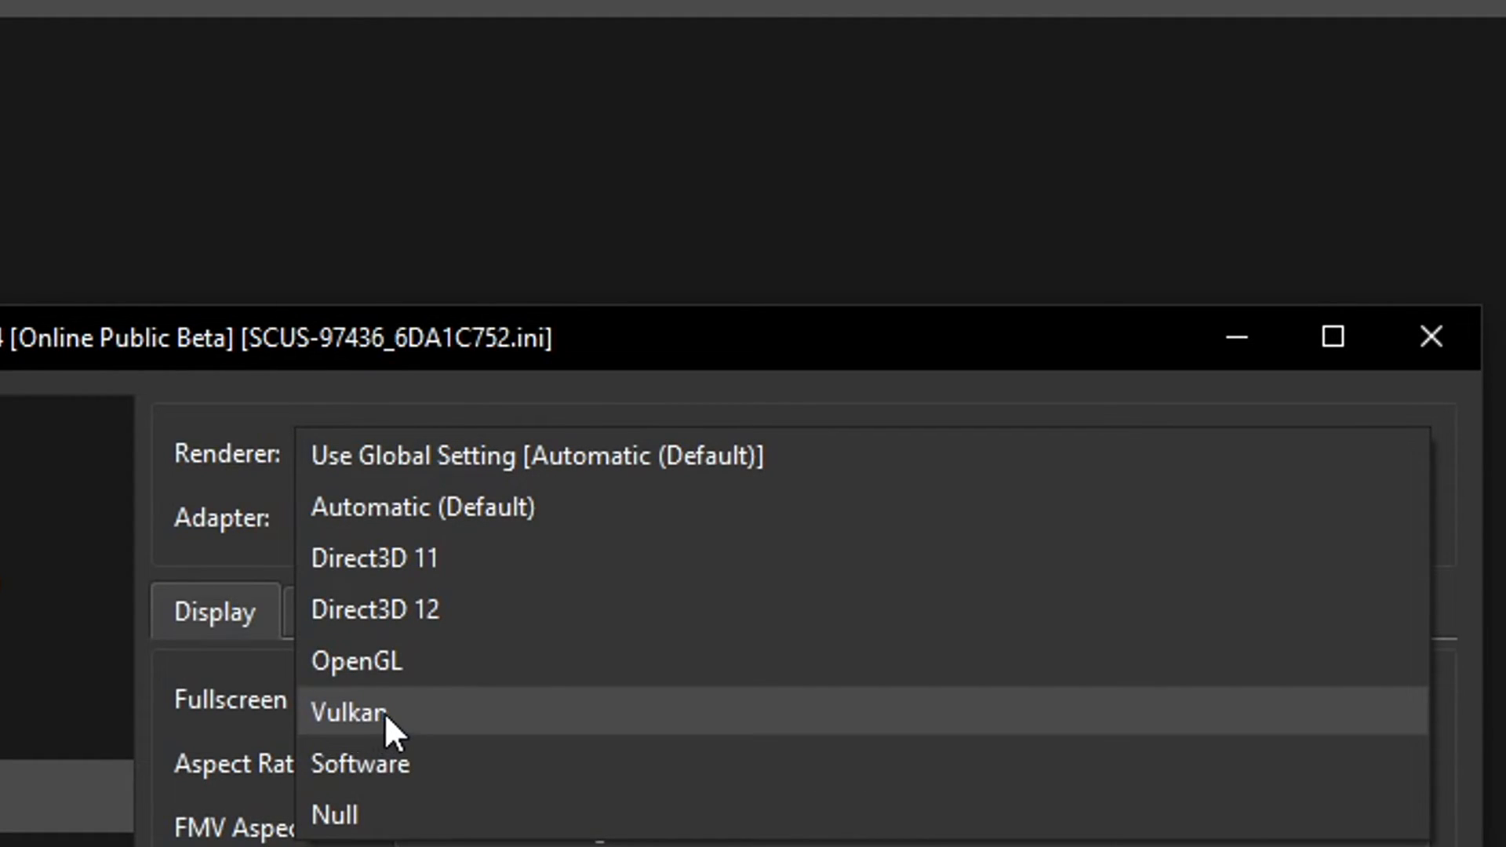
left_click(384, 712)
left_click(425, 451)
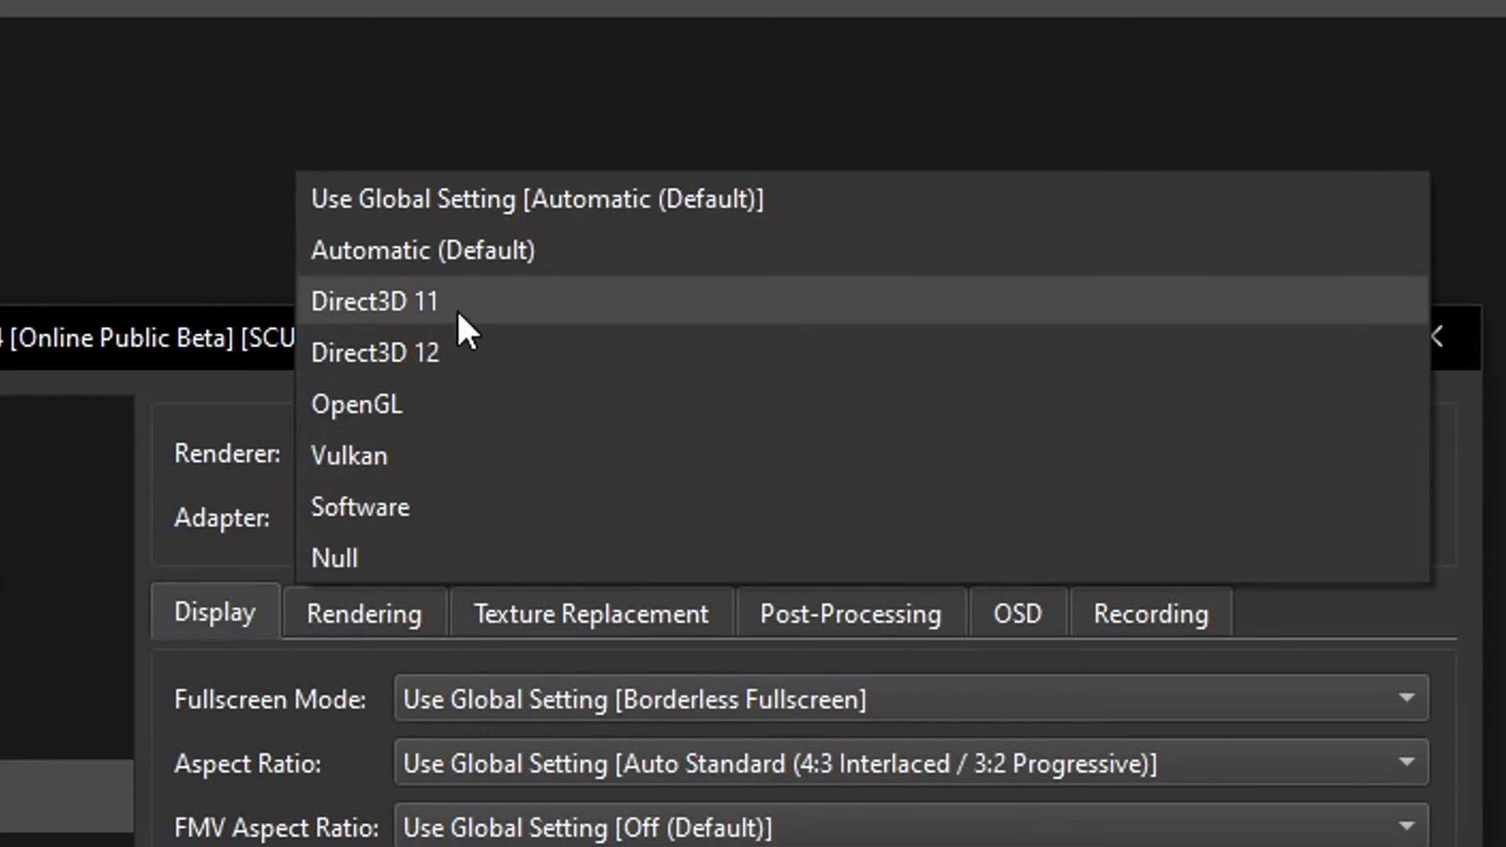
left_click(220, 453)
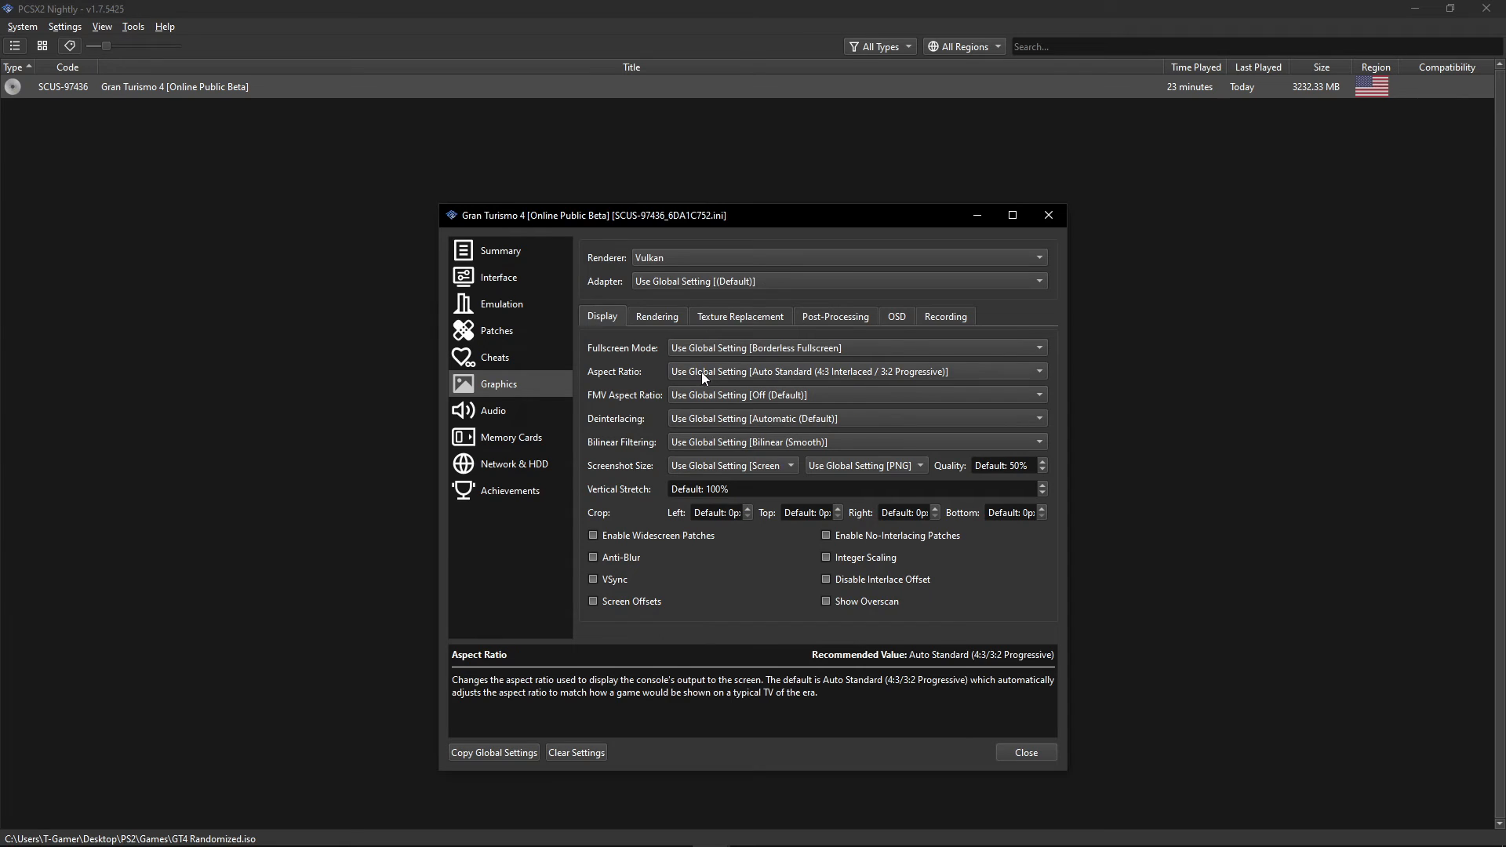
- Set the game's aspect ratio to Widescreen (16:9) and enable the Anti-Blur and No-Interlacing Patches display options
left_click(722, 370)
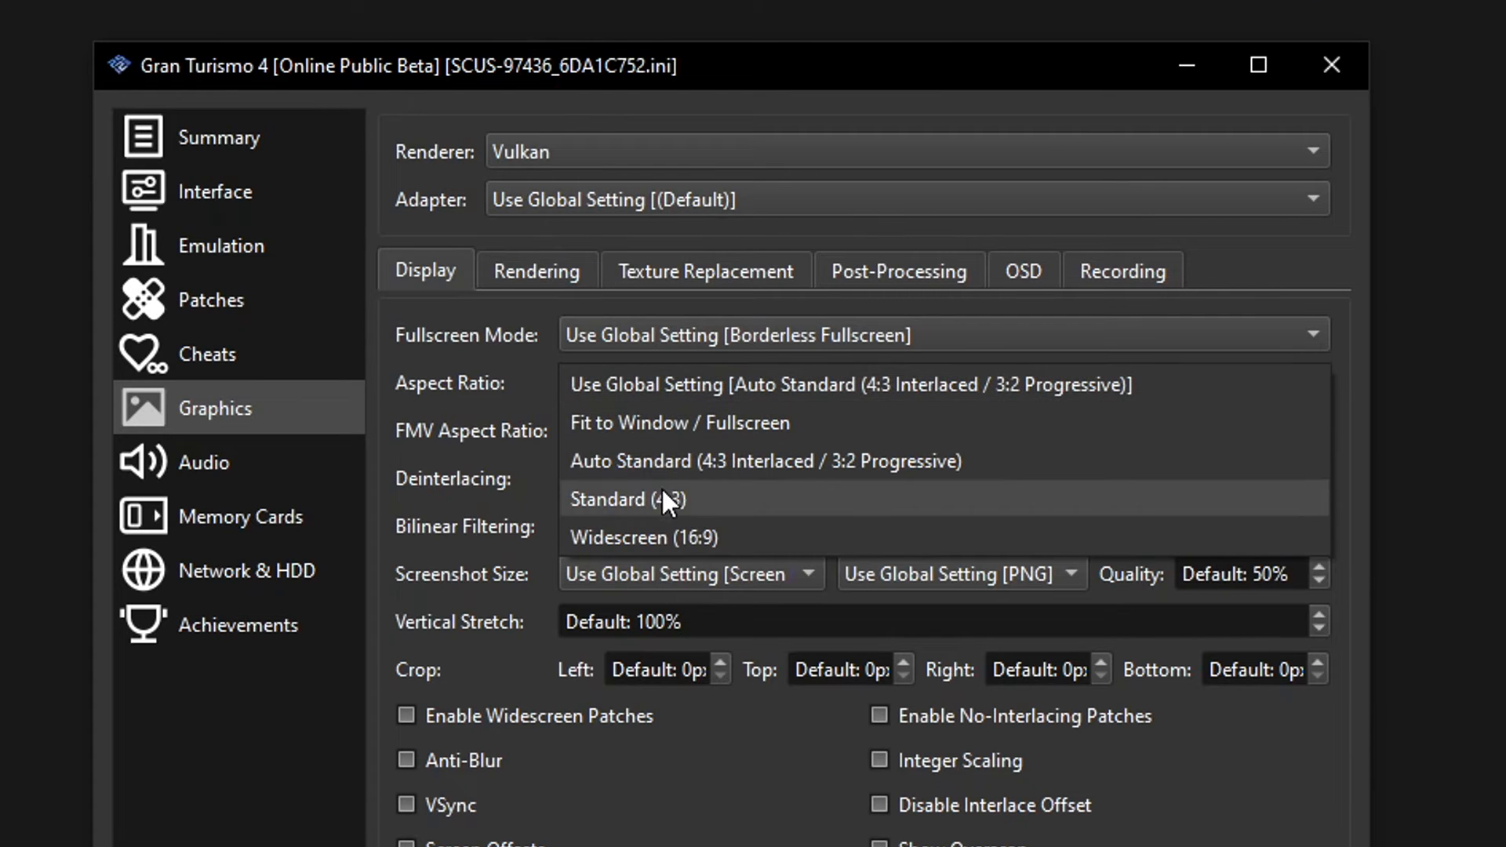
left_click(680, 540)
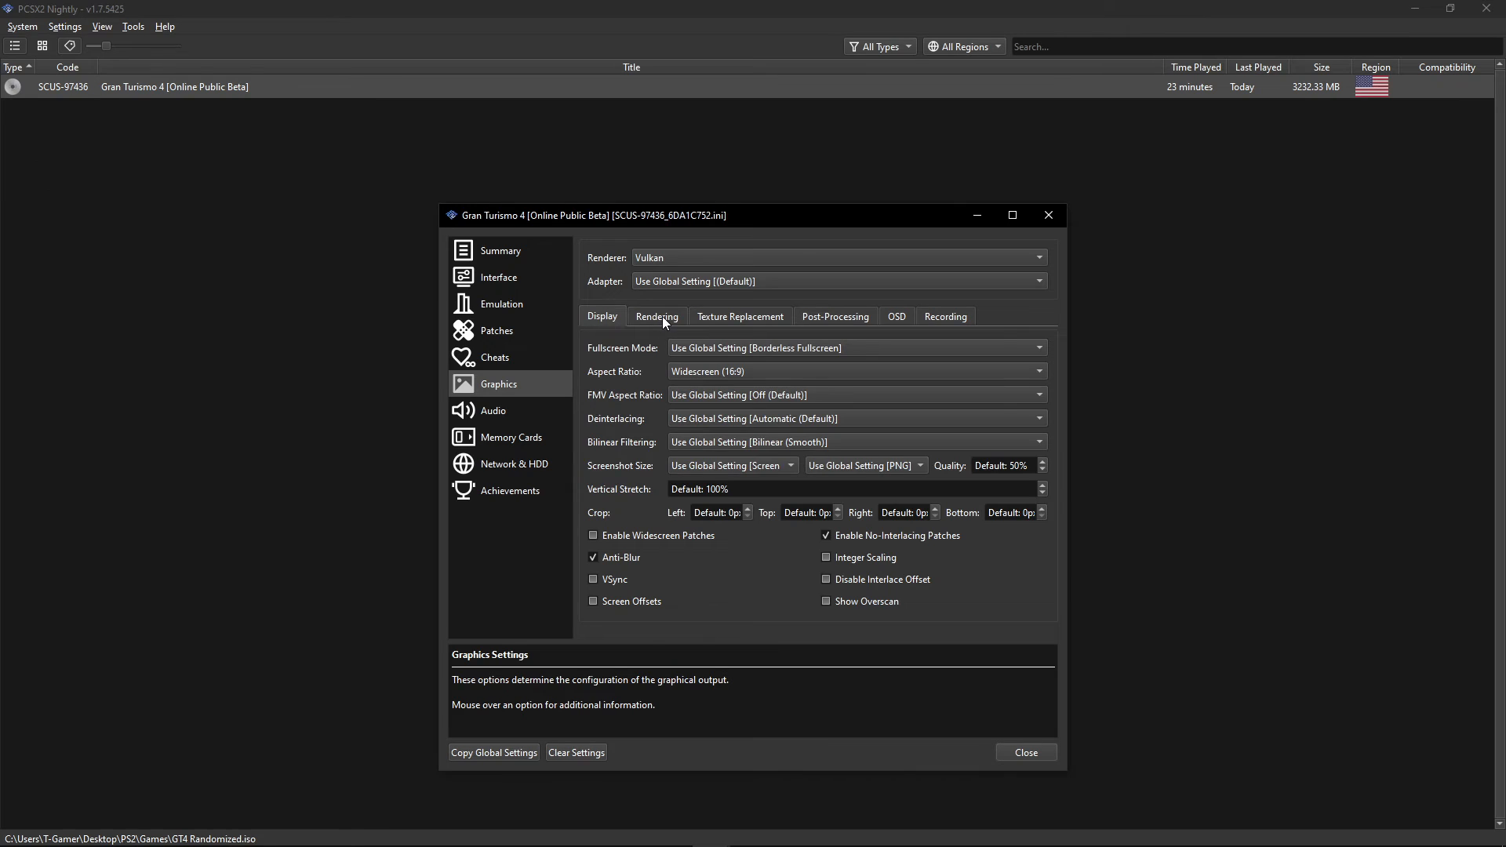
- Set the game's internal resolution to 6x Native (~2160p/4K) and anisotropic filtering to 16x, and close its properties
left_click(662, 317)
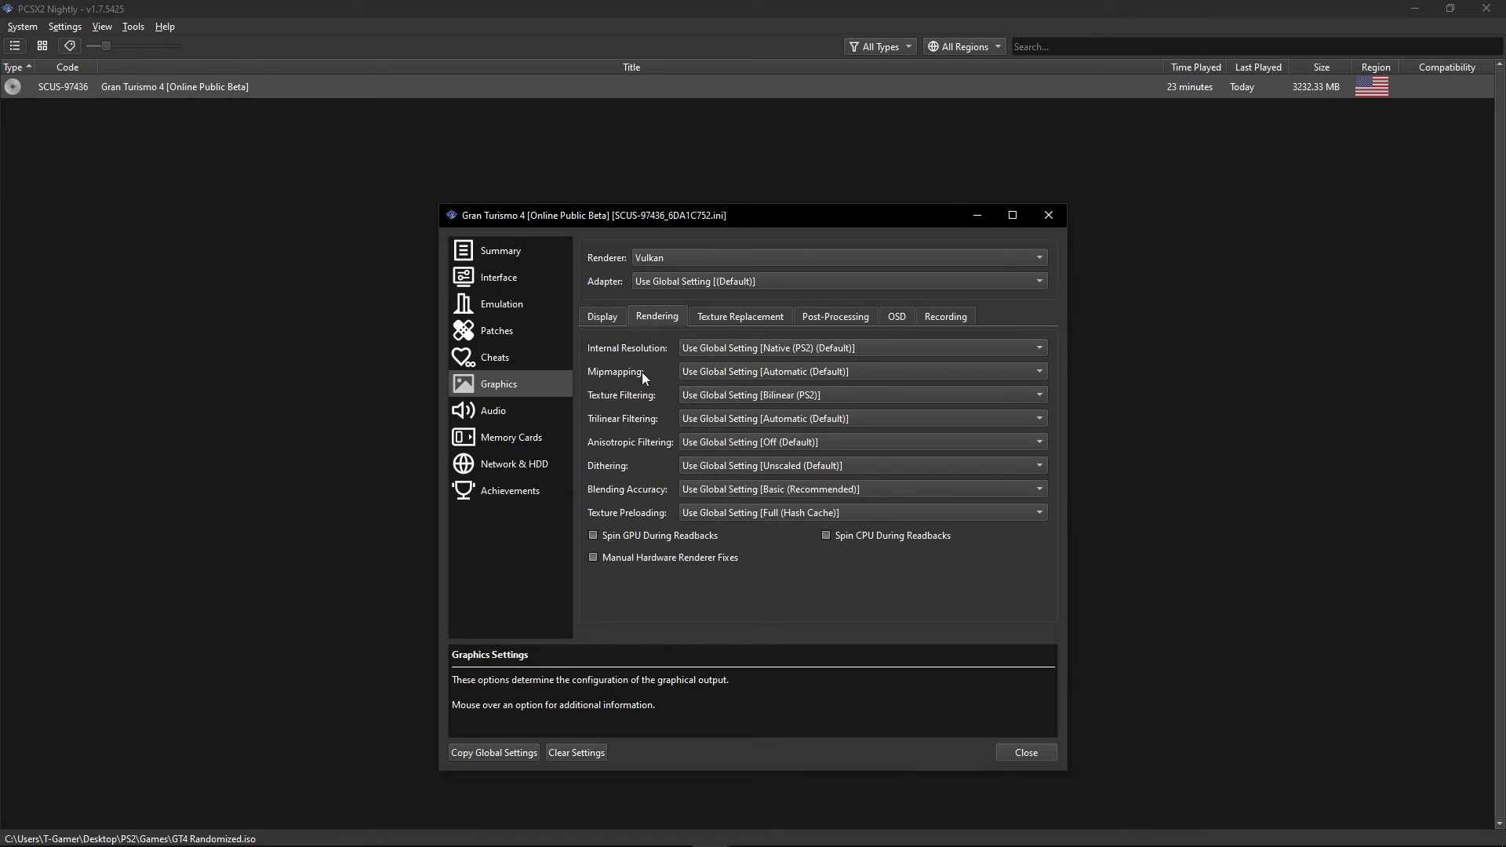
left_click(723, 347)
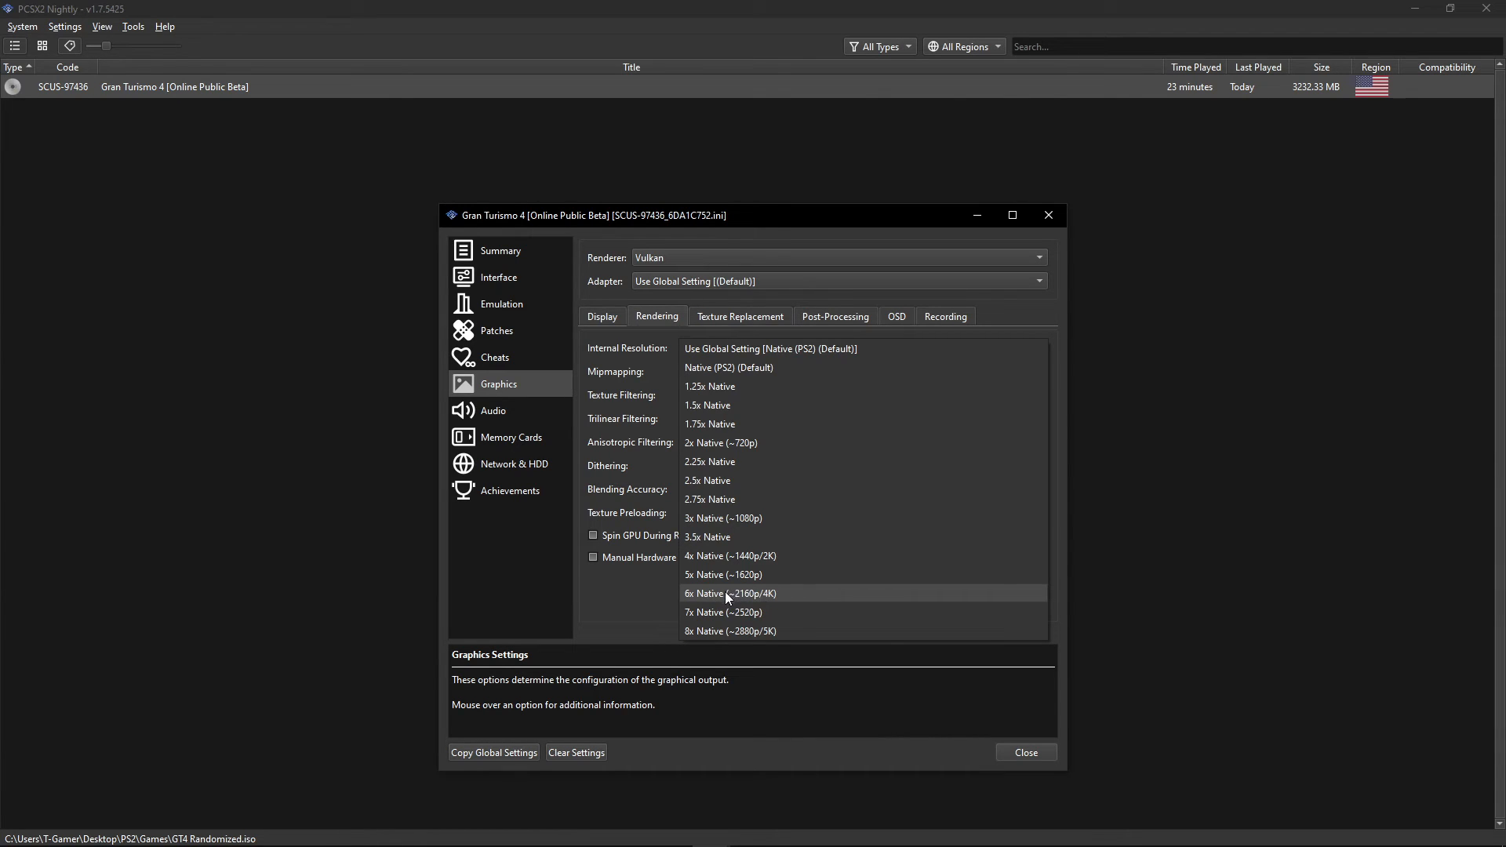
left_click(725, 592)
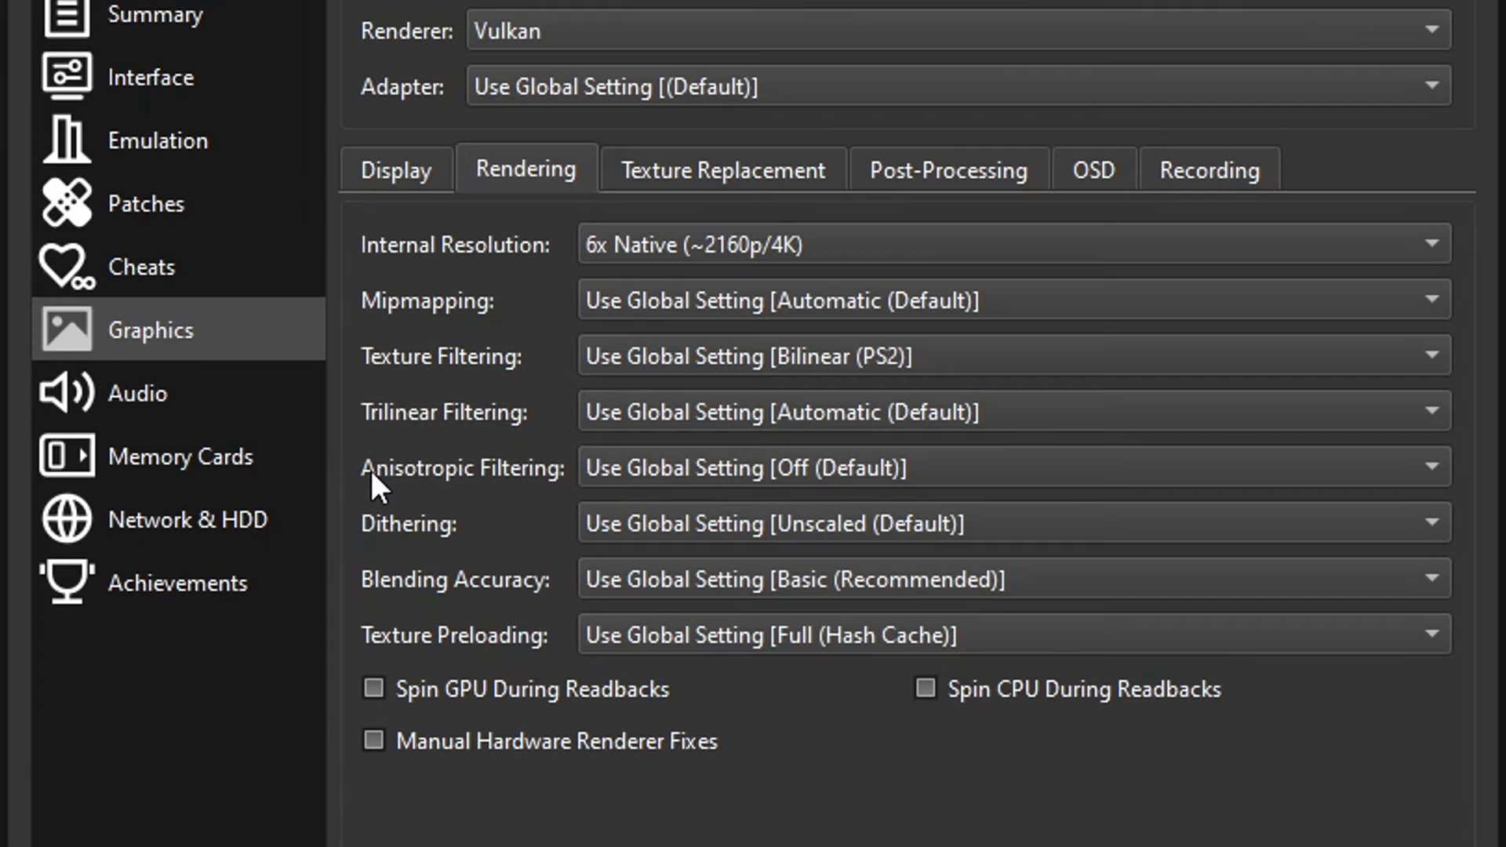
left_click(671, 473)
left_click(651, 679)
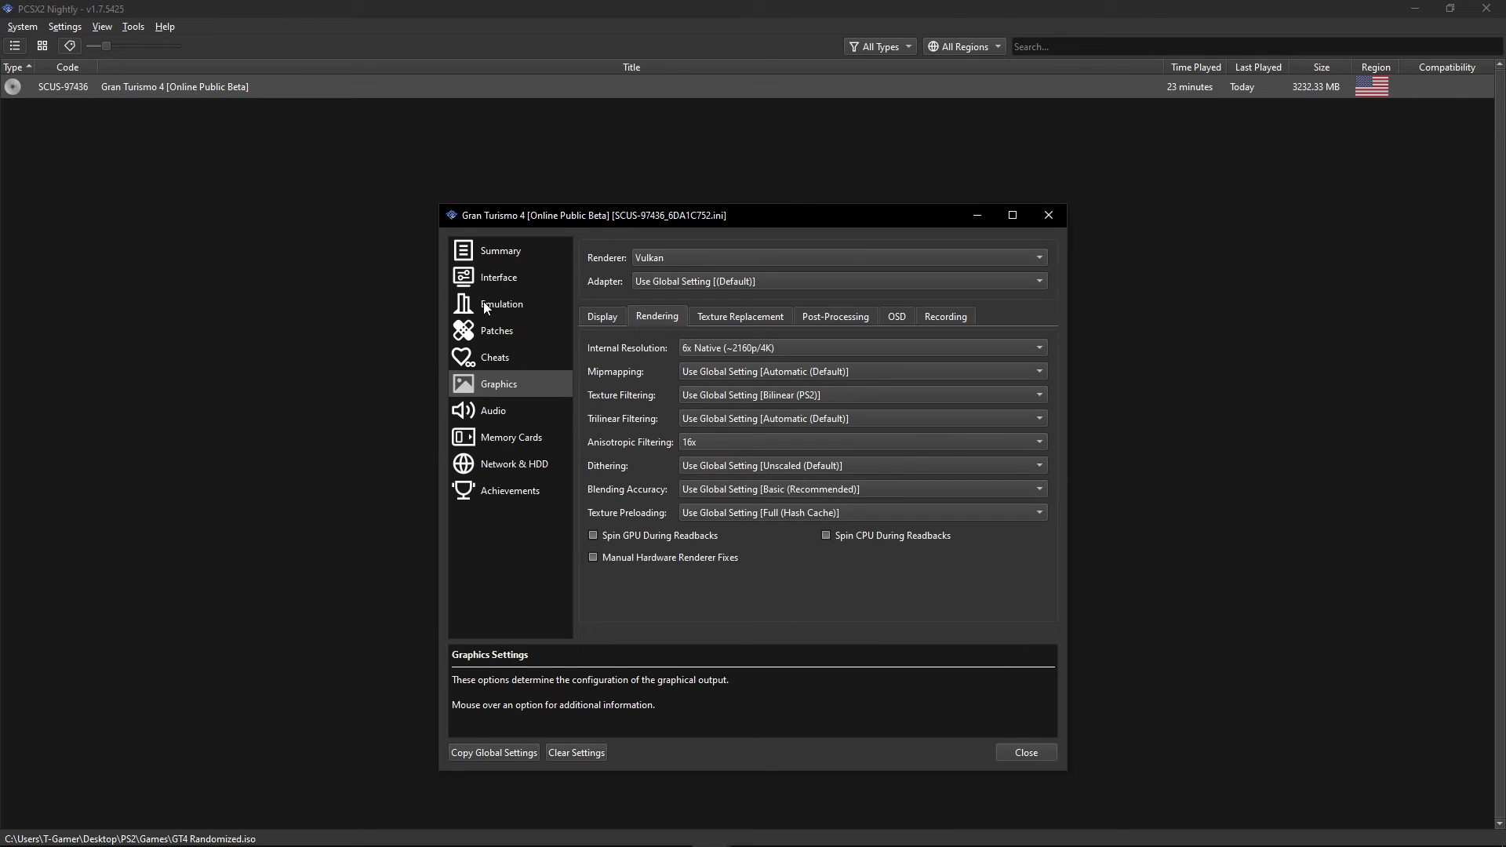
left_click(506, 250)
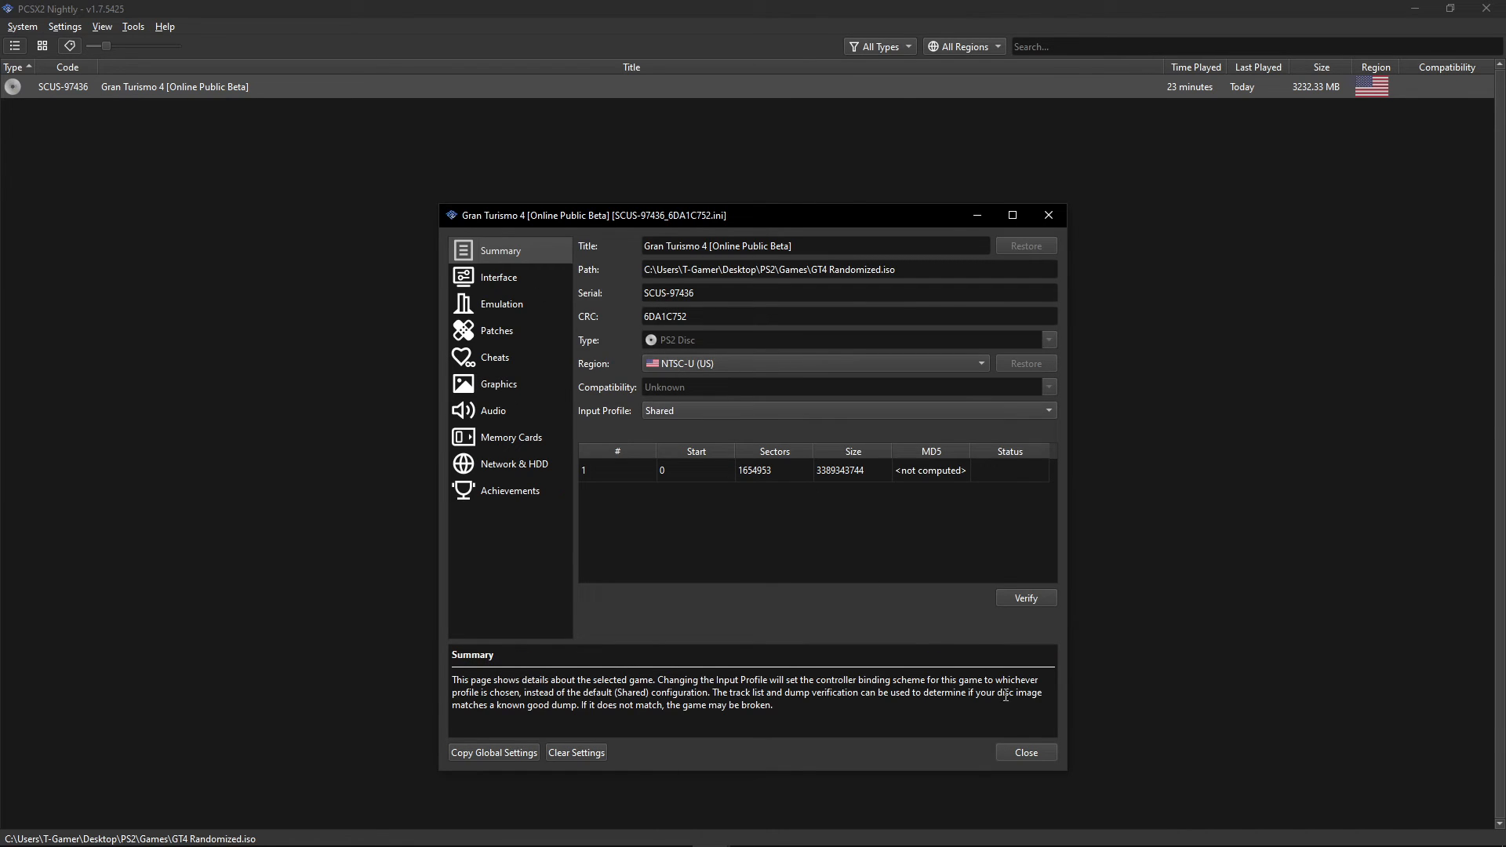
left_click(1026, 752)
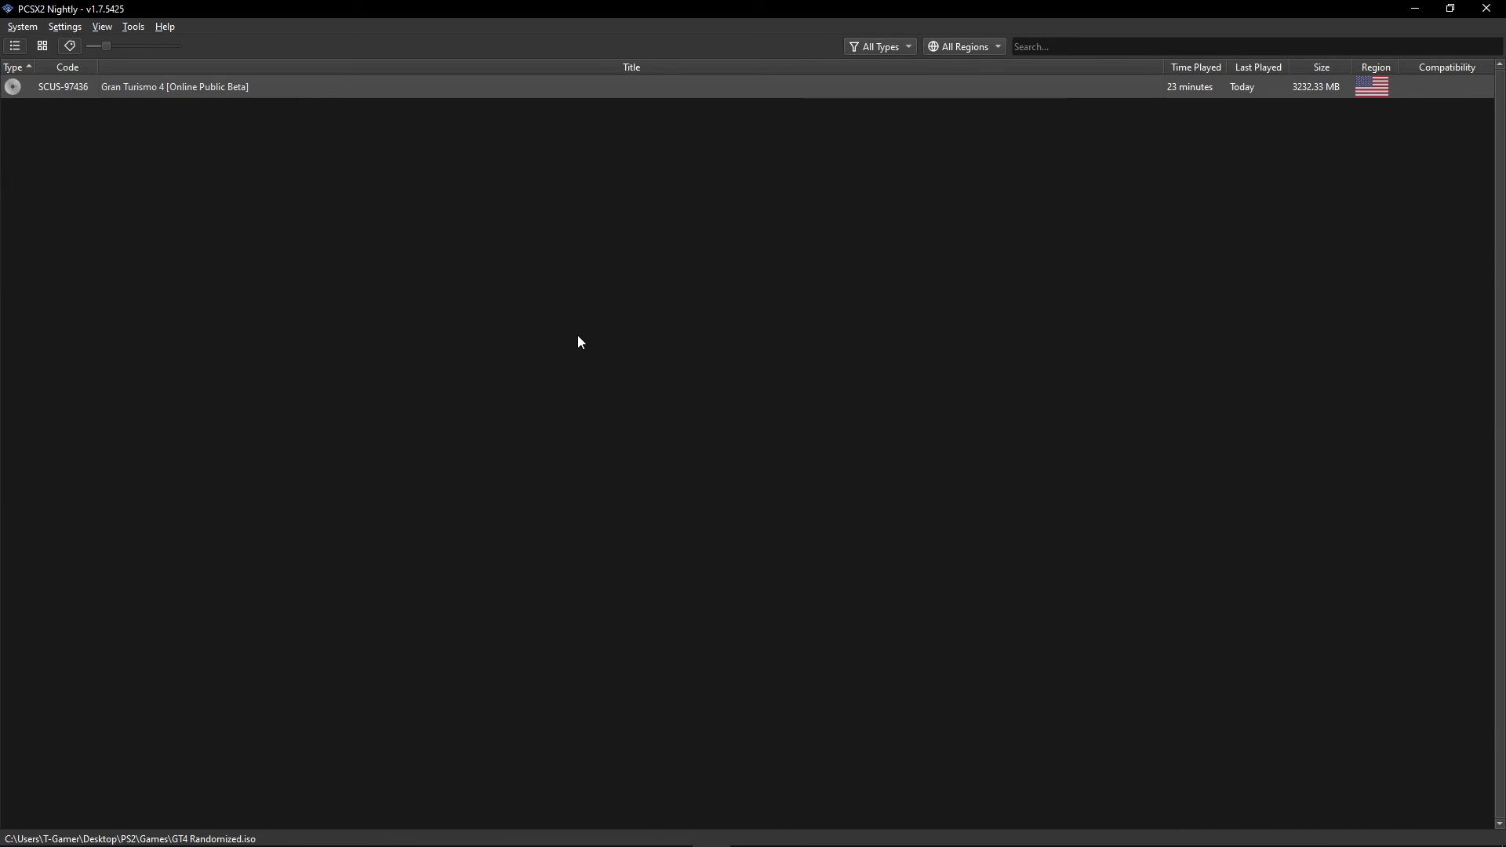
- Start Gran Turismo 4 [Online Public Beta] in full screen and open the Screen settings in the game's options
double_click(129, 90)
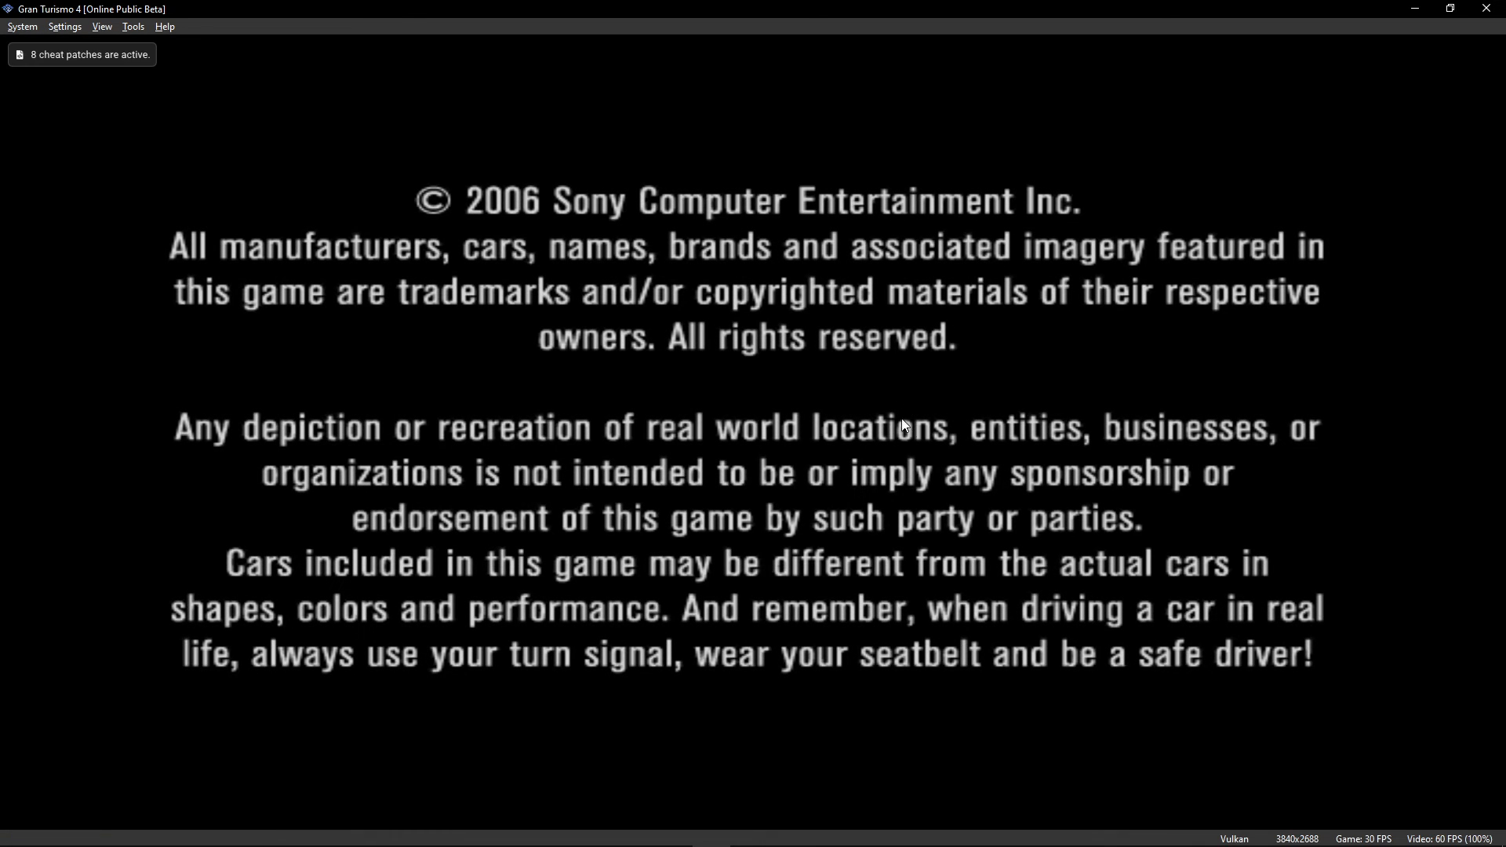
double_click(1009, 466)
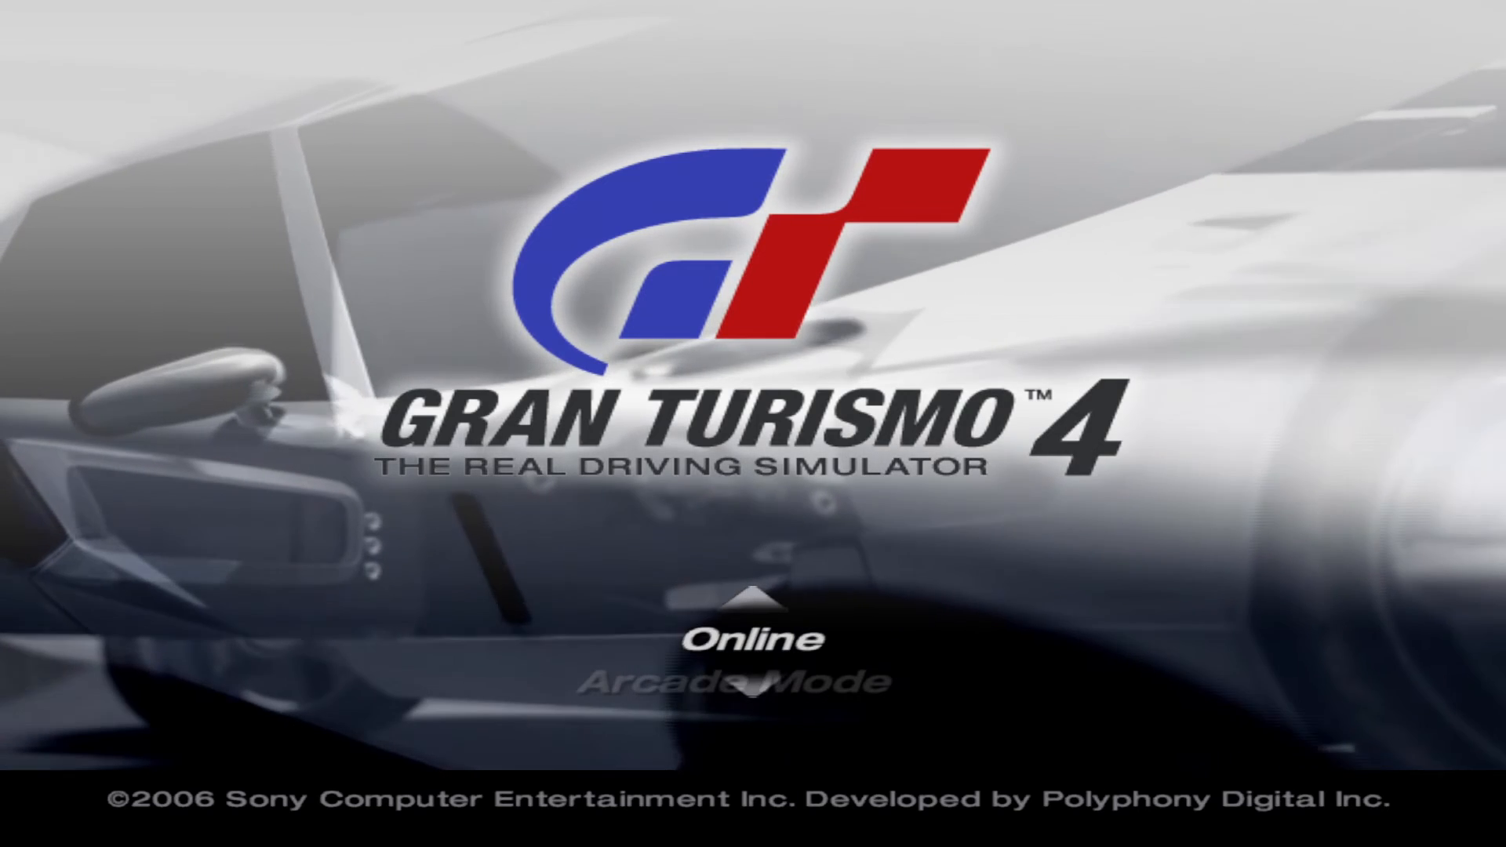
key("Down")
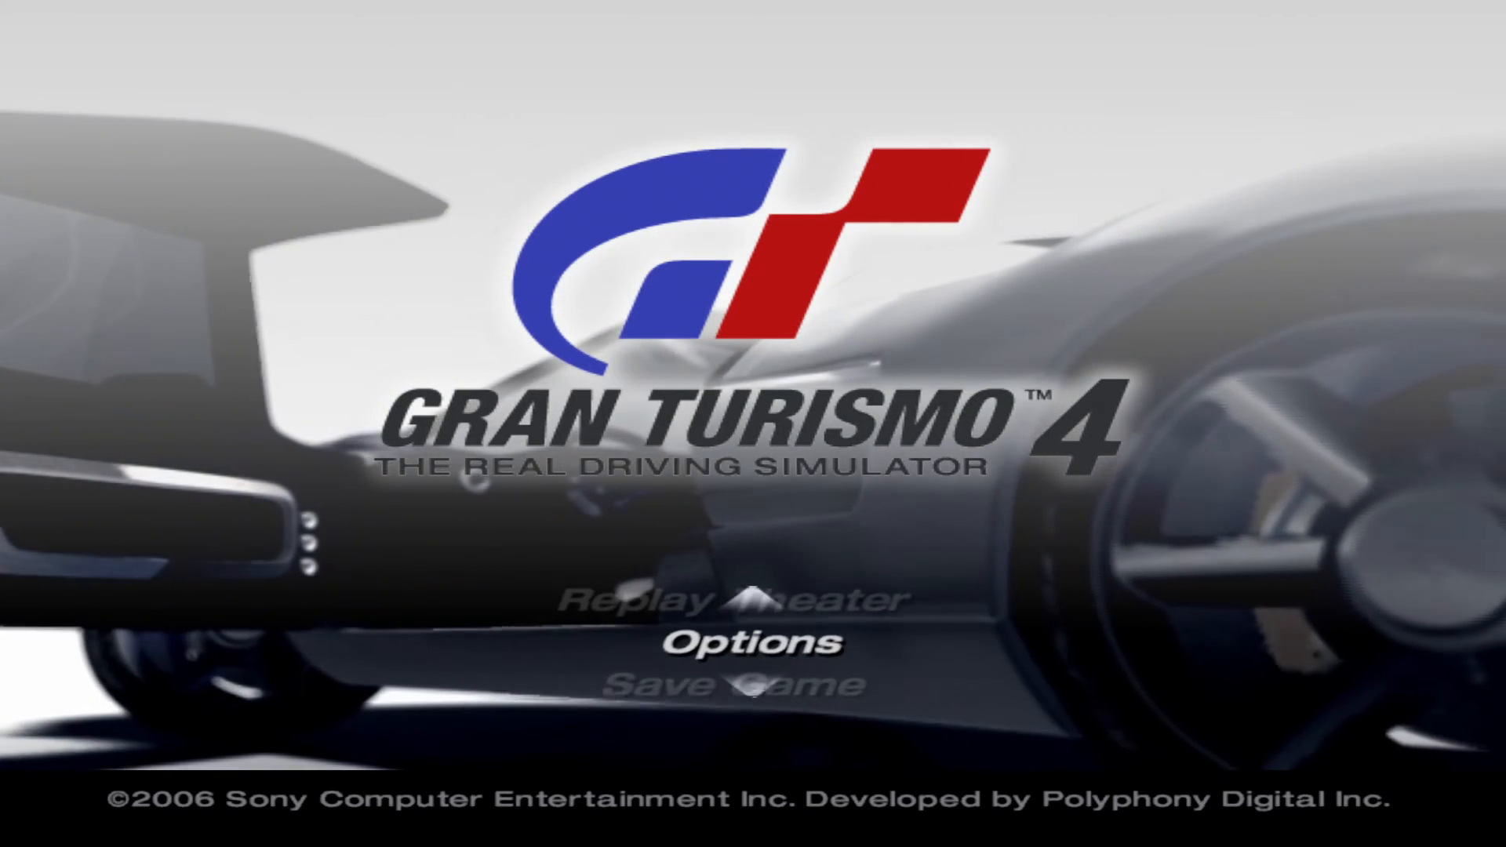
key("Return")
key("Right")
key("Right")
key("Return")
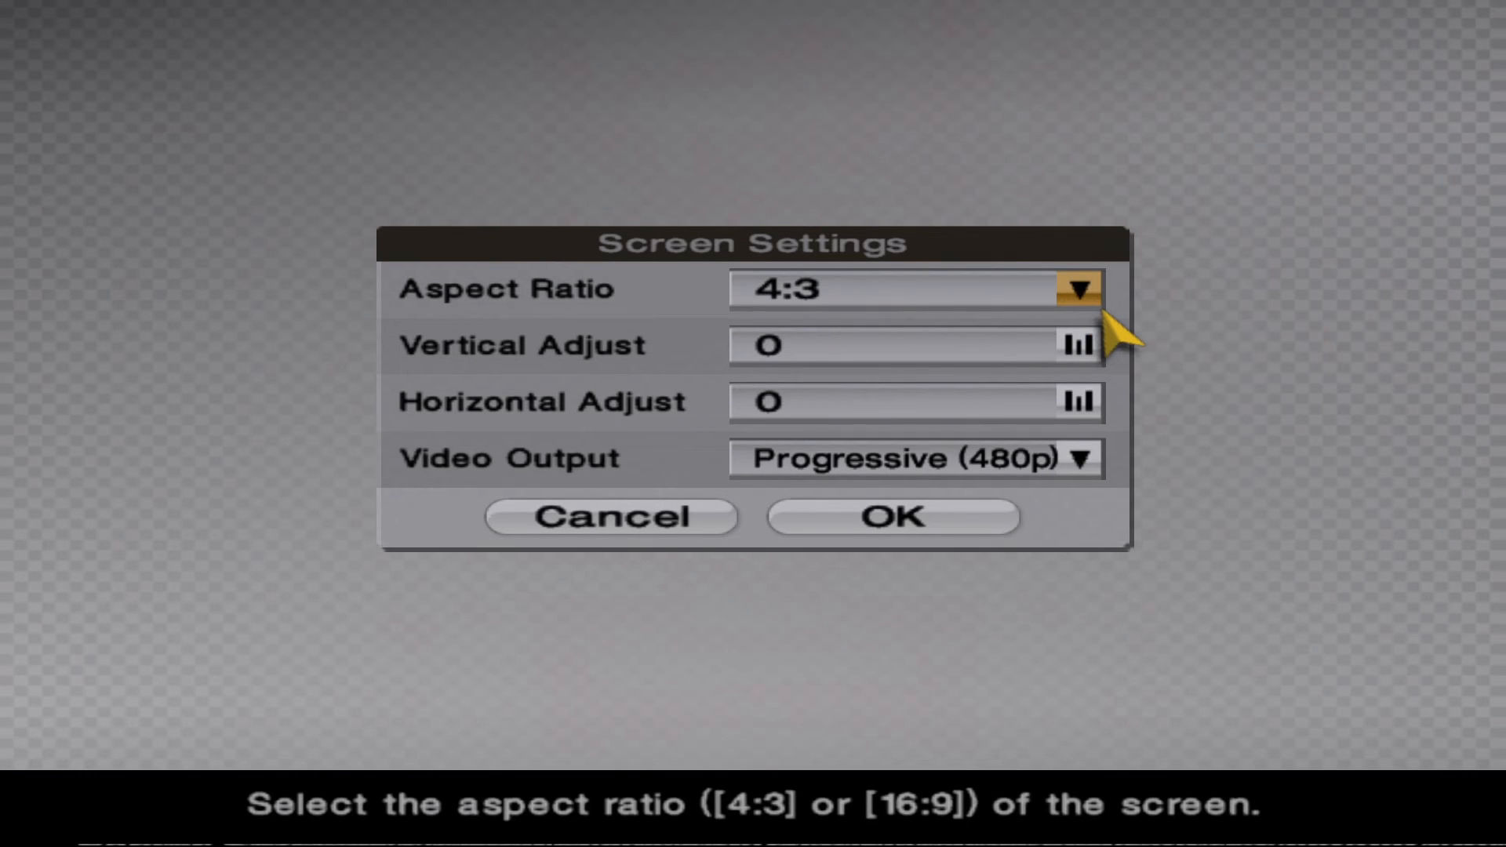
- Set the in-game screen aspect ratio to 16:9 and accept the screen settings
key("Return")
key("Down")
key("Return")
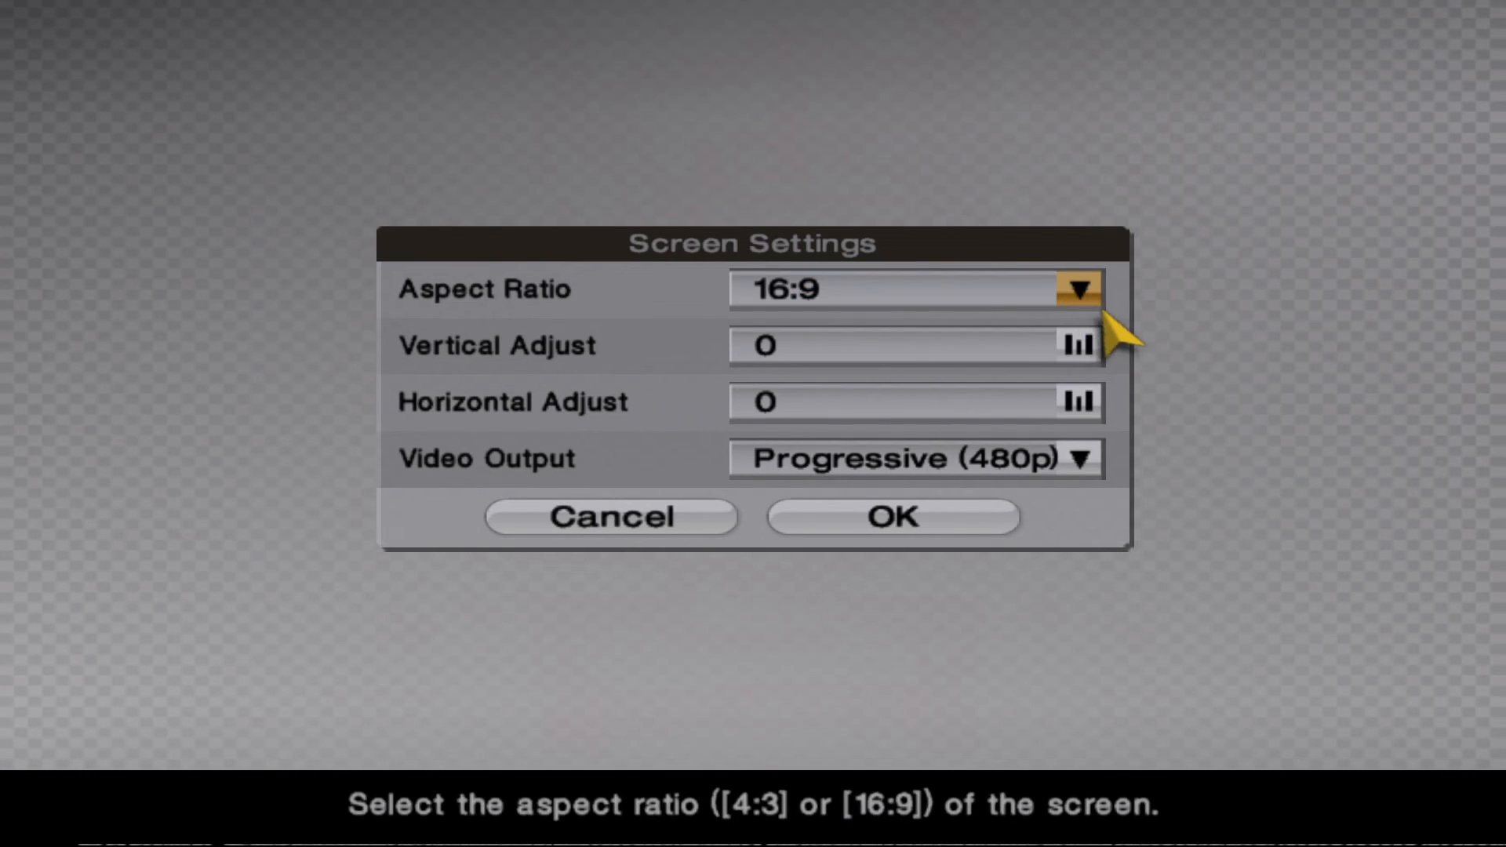
key("Down")
key("Down")
key("Down")
key("Down")
key("Return")
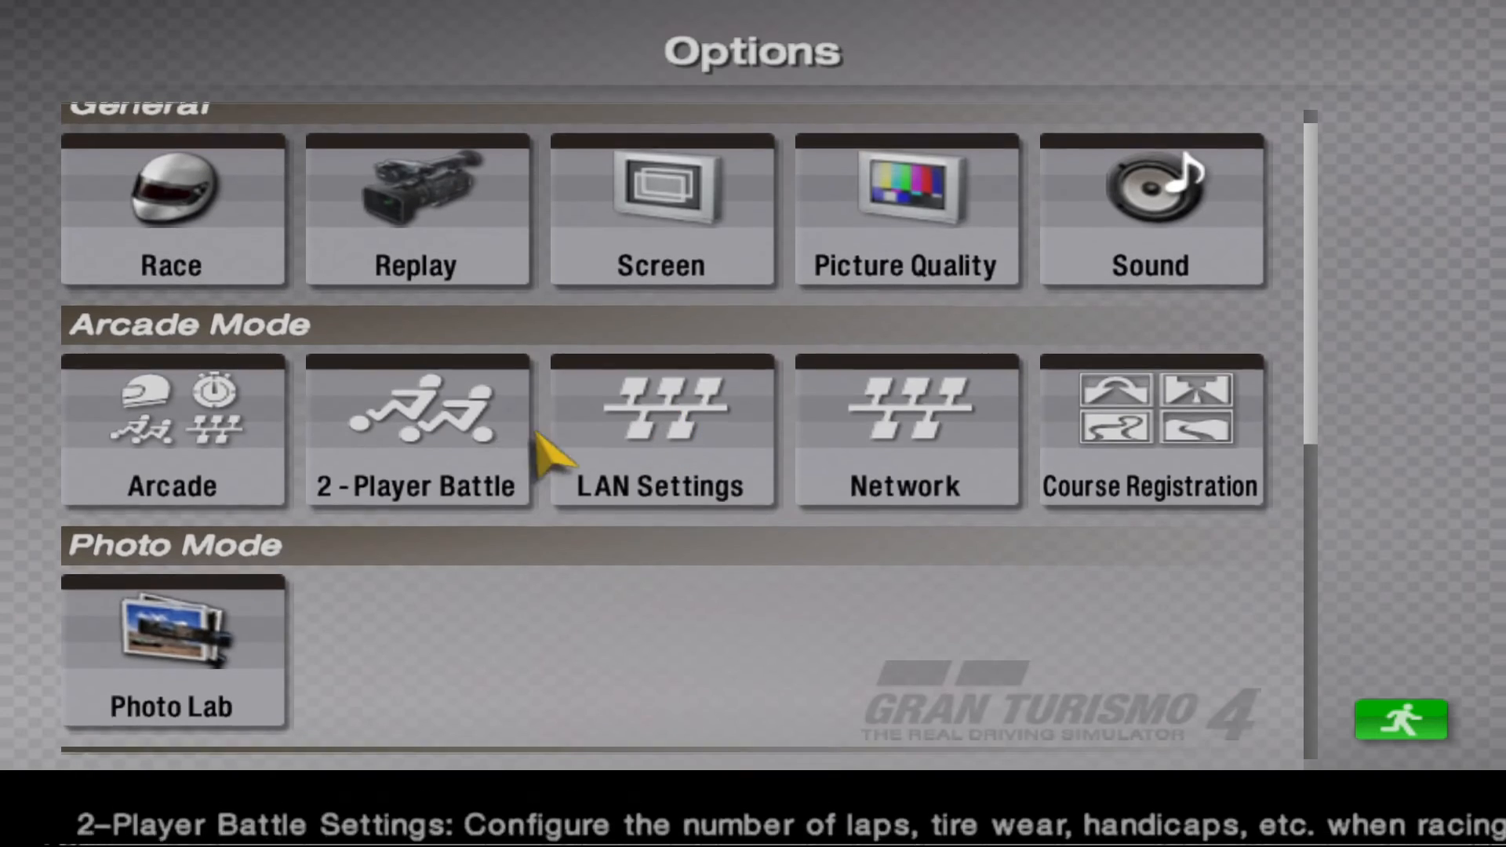
- Open the DUALSHOCK®2 button configuration for Player 1 among the game's controller options
key("Down")
key("Down")
key("Right")
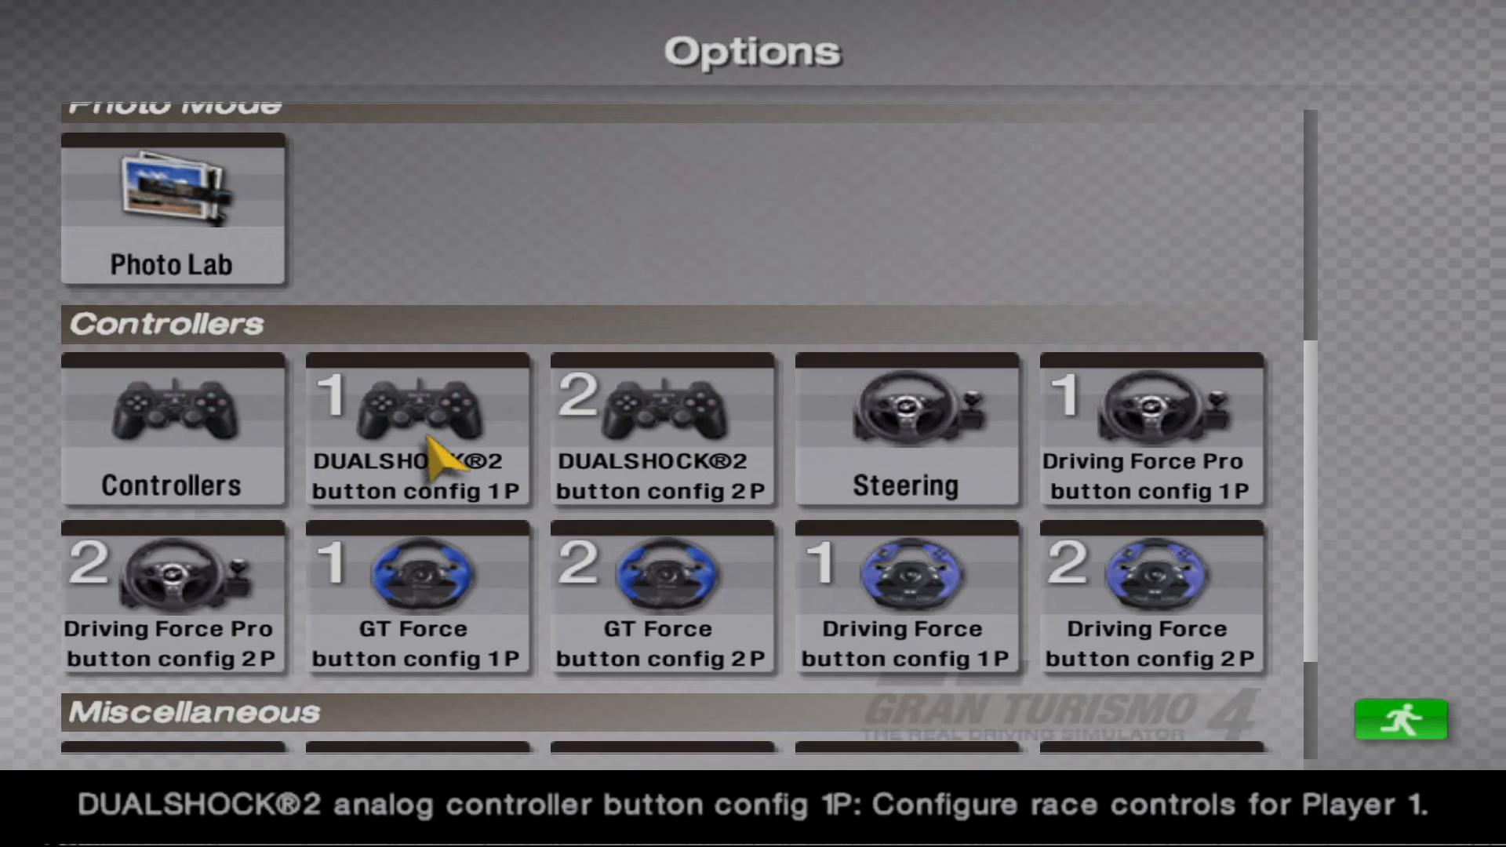
key("Left")
key("Right")
key("Left")
key("Right")
key("Return")
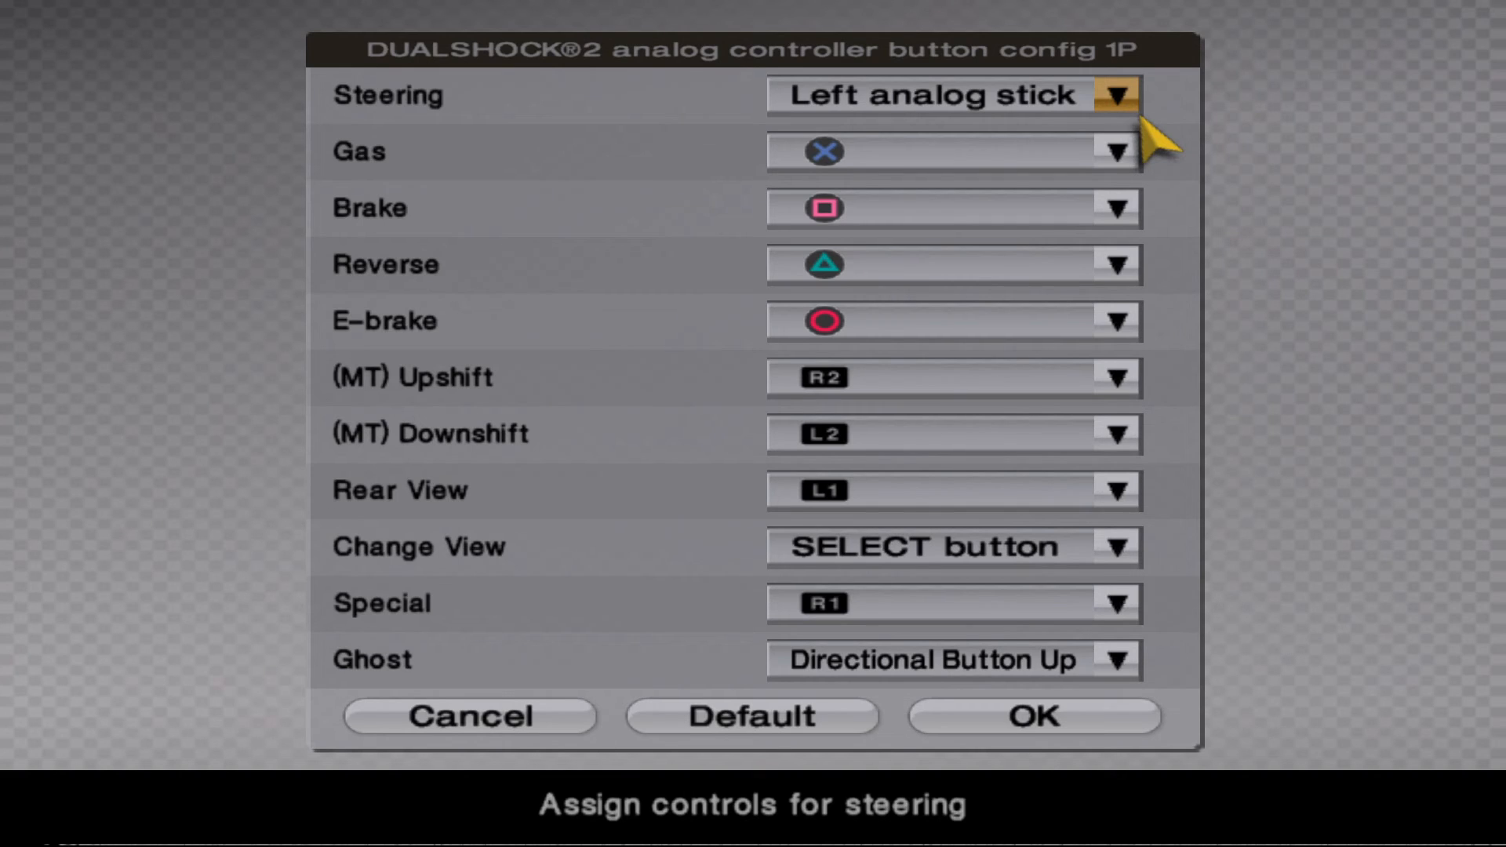
- Assign Gas to R2 and Brake to L2 in the Player 1 button configuration
key("Down")
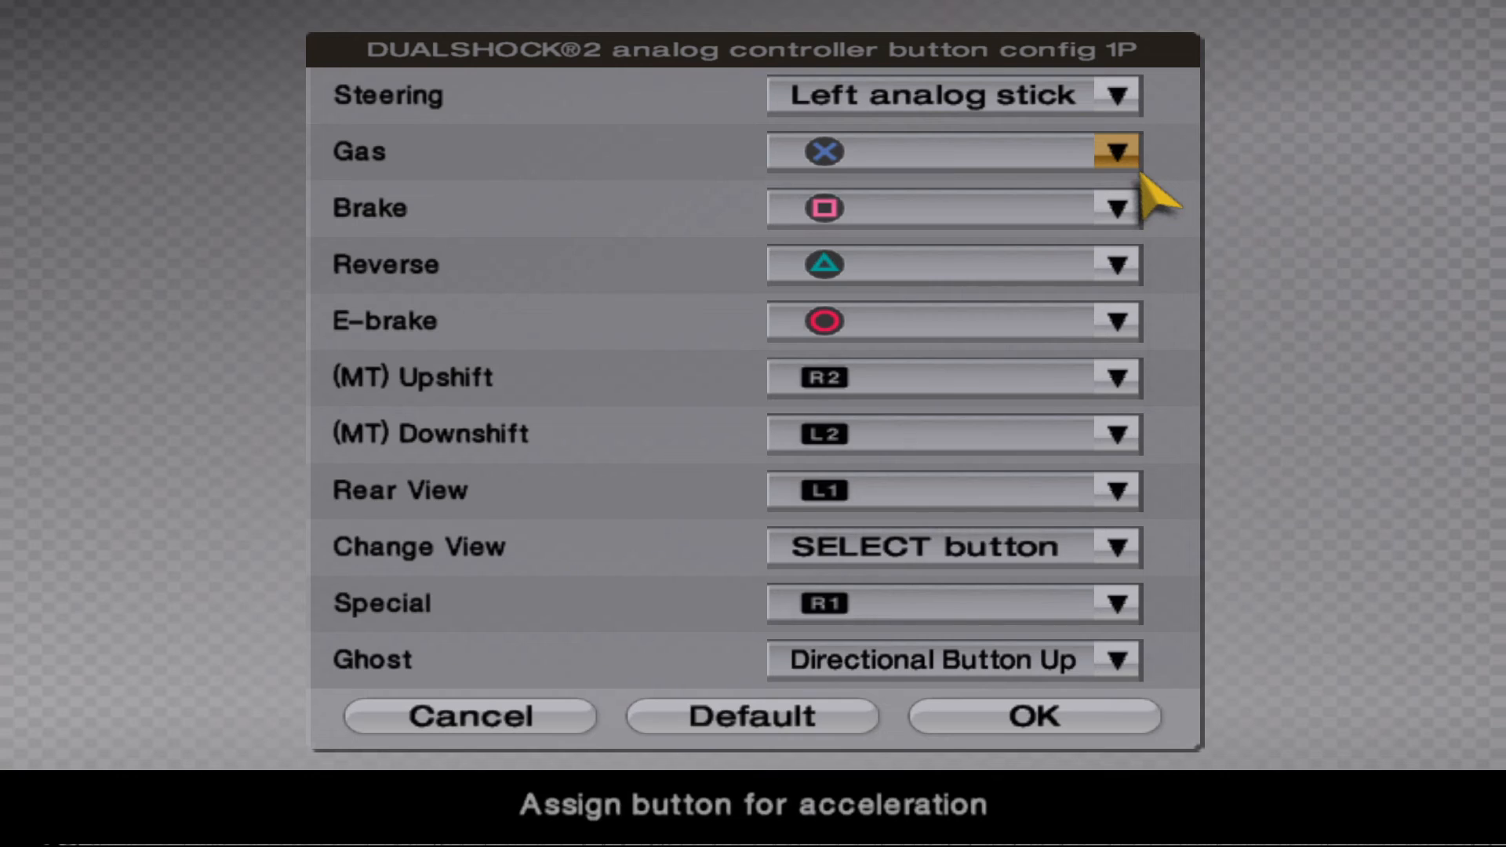
key("Return")
key("Down")
key("Down")
key("Down")
key("Down")
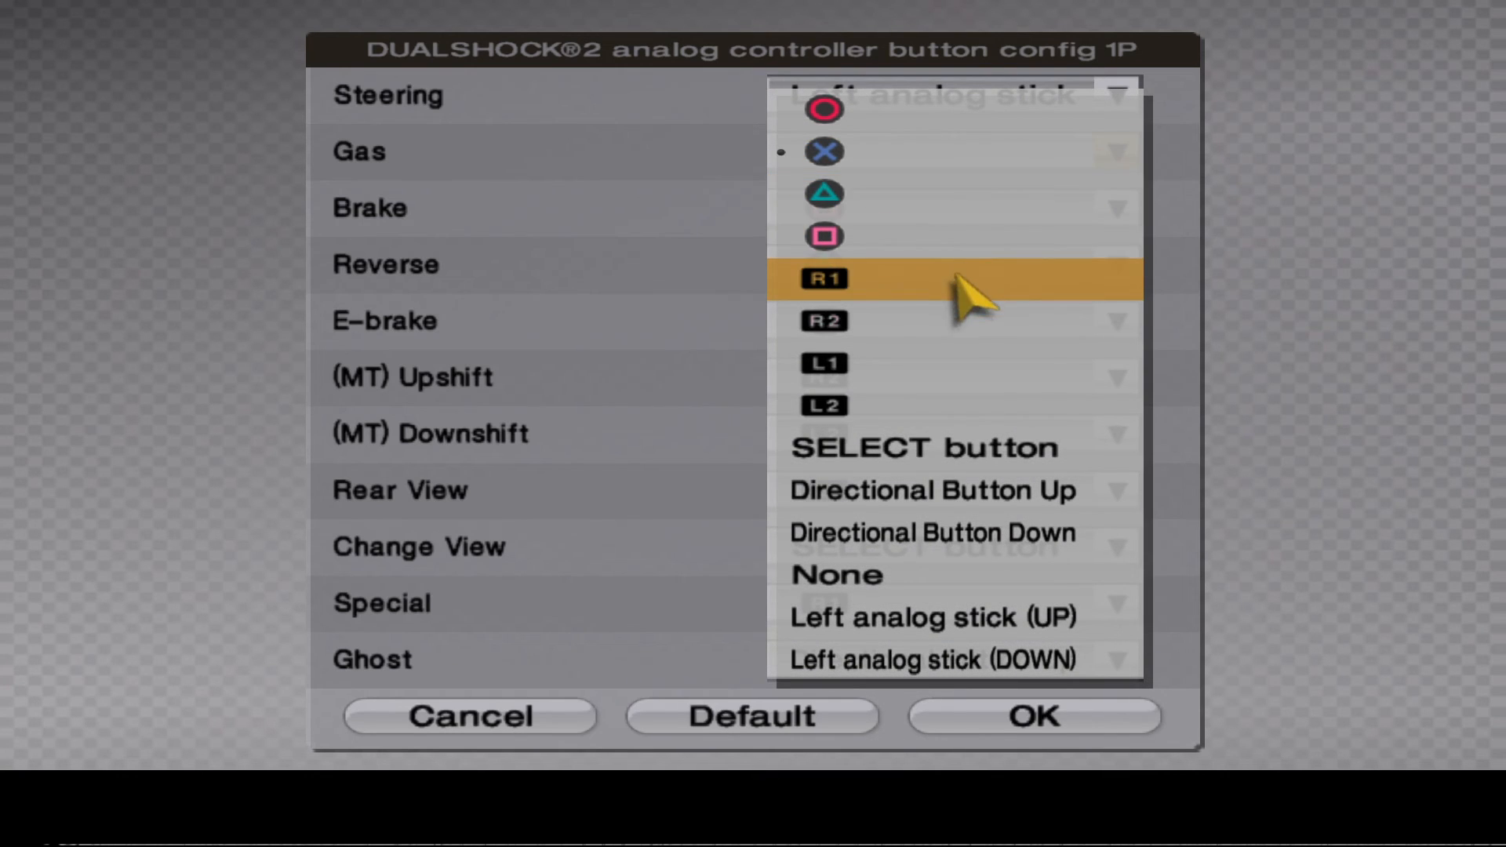
key("Return")
key("Return")
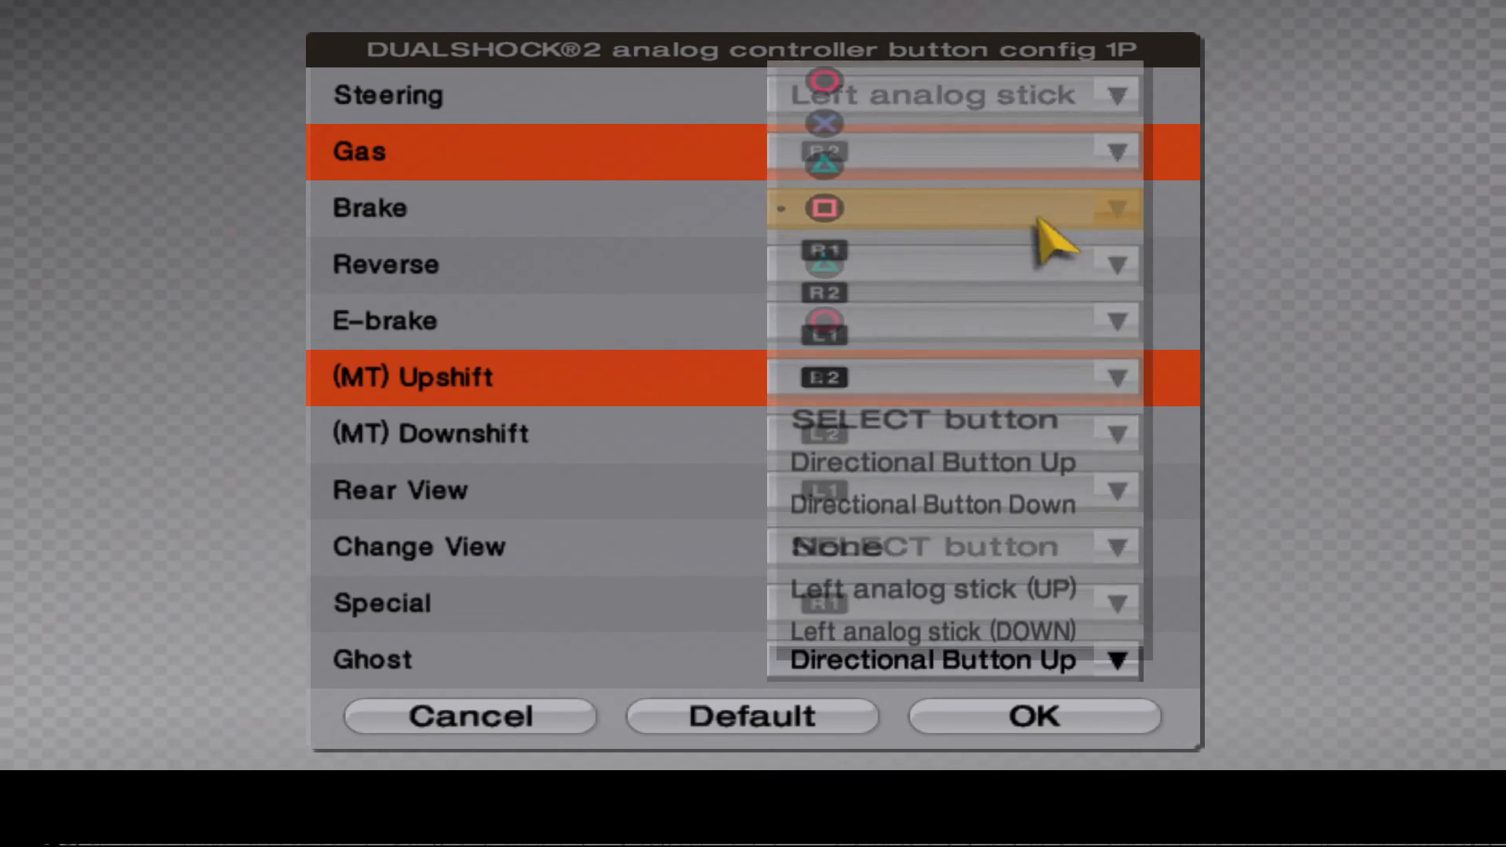
key("Down")
key("Down")
key("Down")
key("Down")
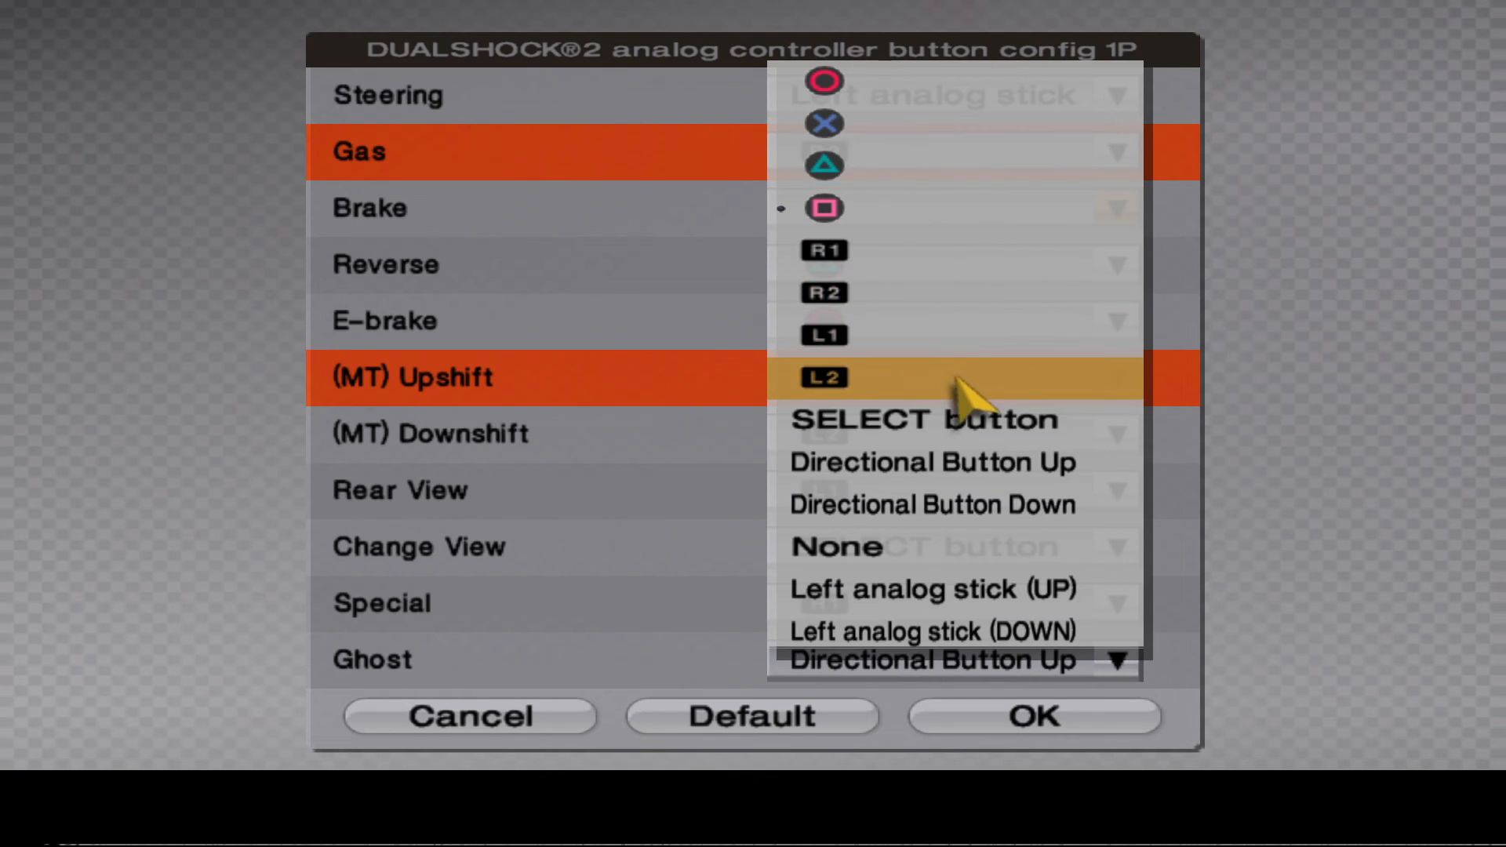
key("Return")
- Assign manual-transmission Upshift to the Cross button and Downshift to the Square button
key("Down")
key("Down")
key("Down")
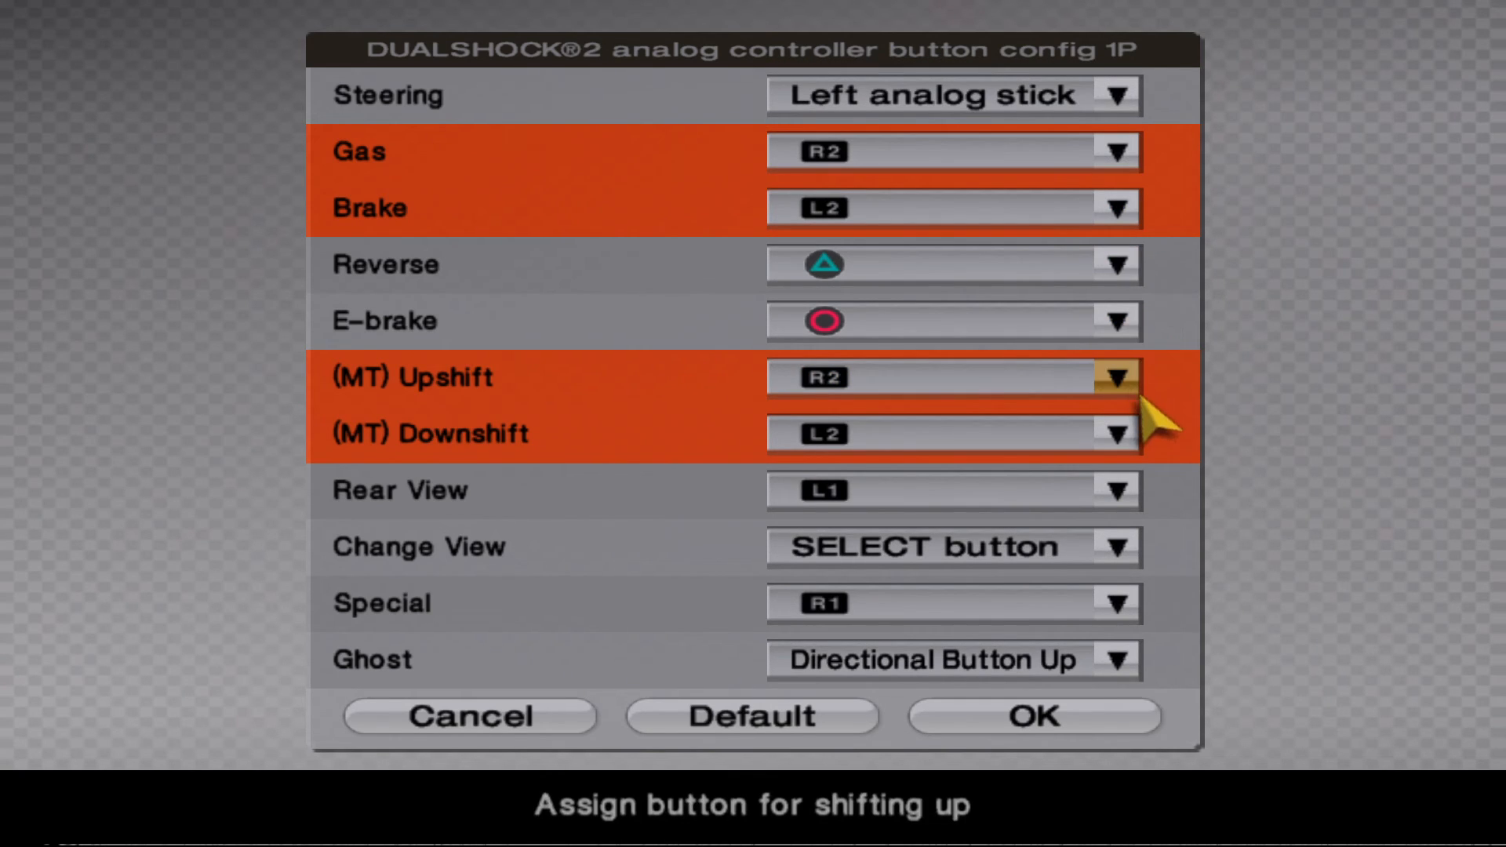
key("Return")
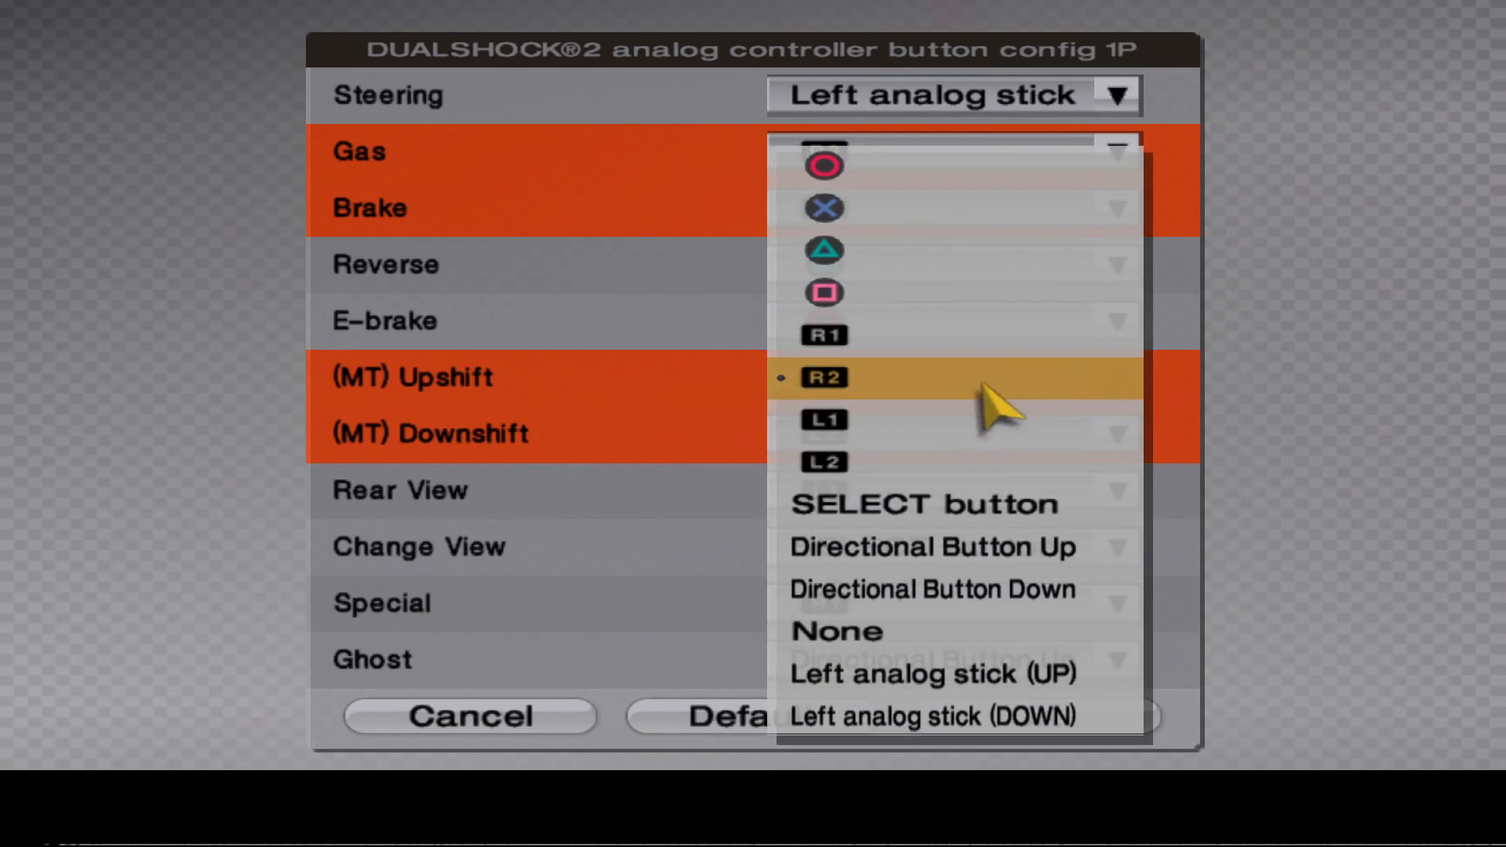
key("Up")
key("Up")
key("Up")
key("Up")
key("Return")
key("Down")
key("Return")
key("Up")
key("Up")
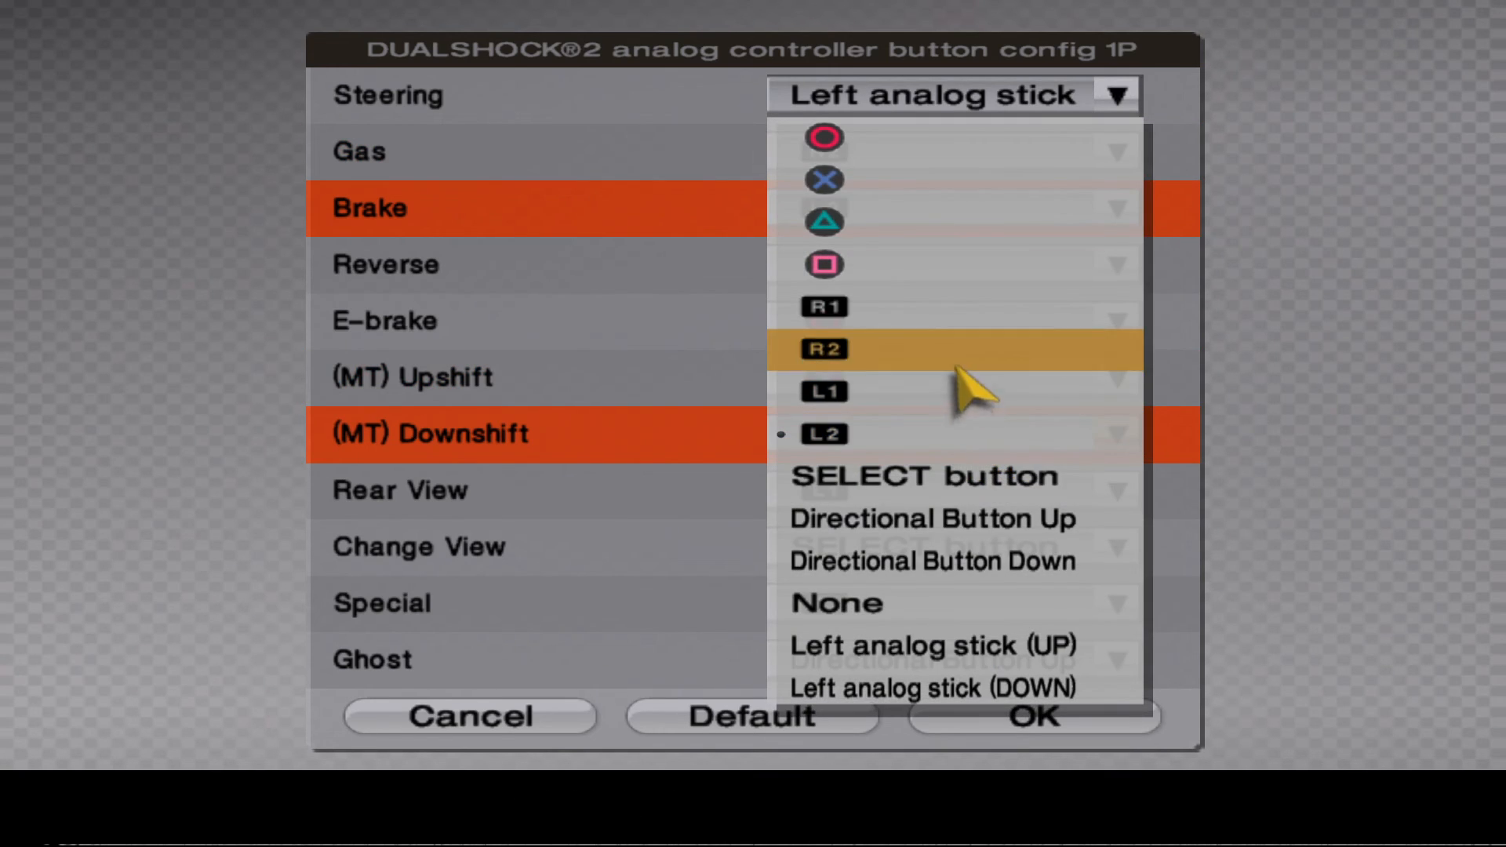
key("Return")
- Accept the Player 1 DUALSHOCK®2 button configuration
key("Down")
key("Down")
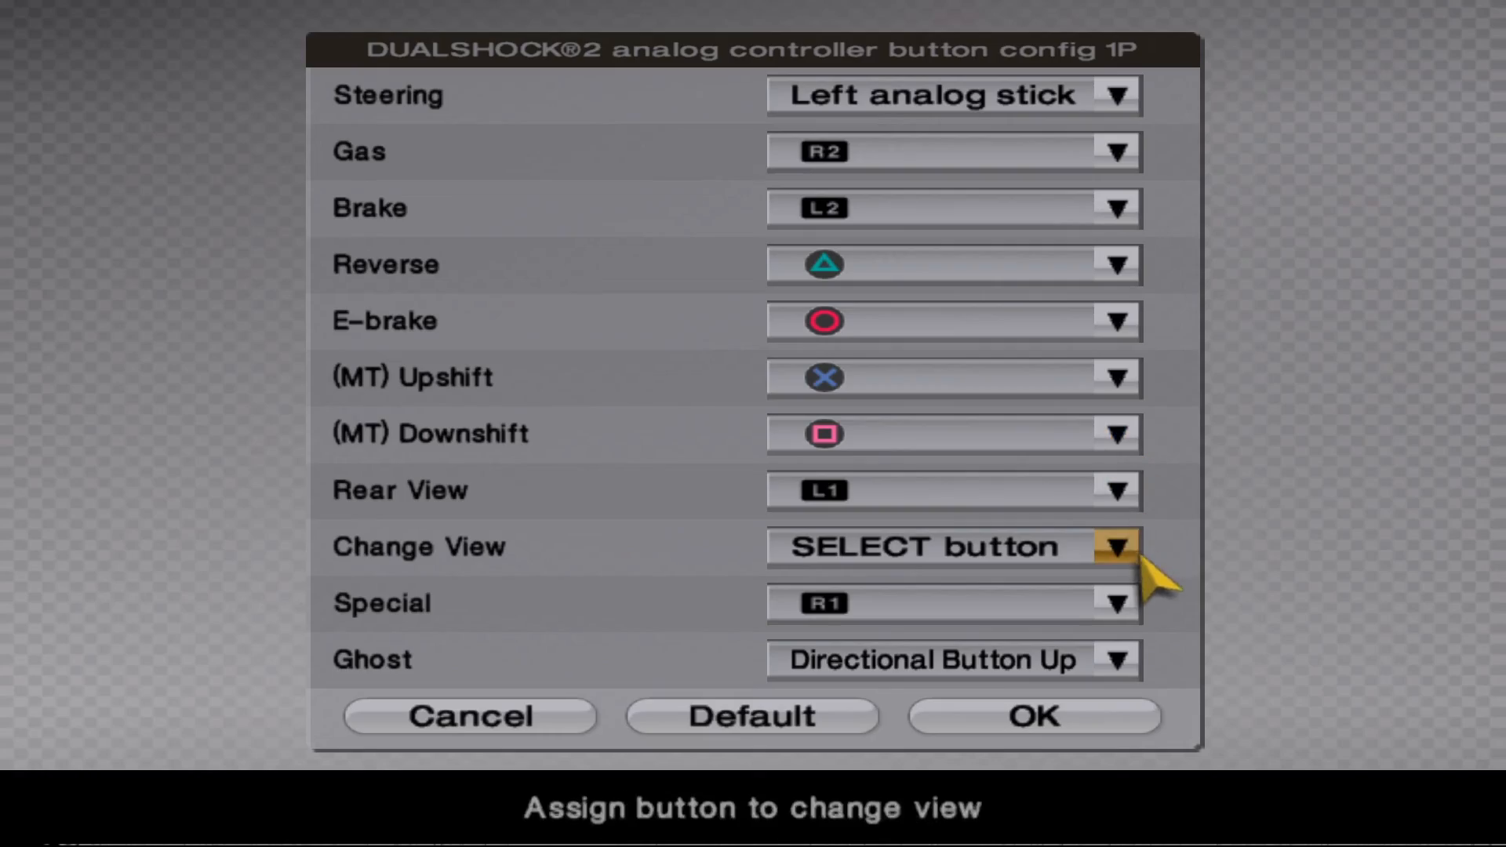
key("Down")
key("Down")
key("Down")
key("Return")
key("Up")
key("Return")
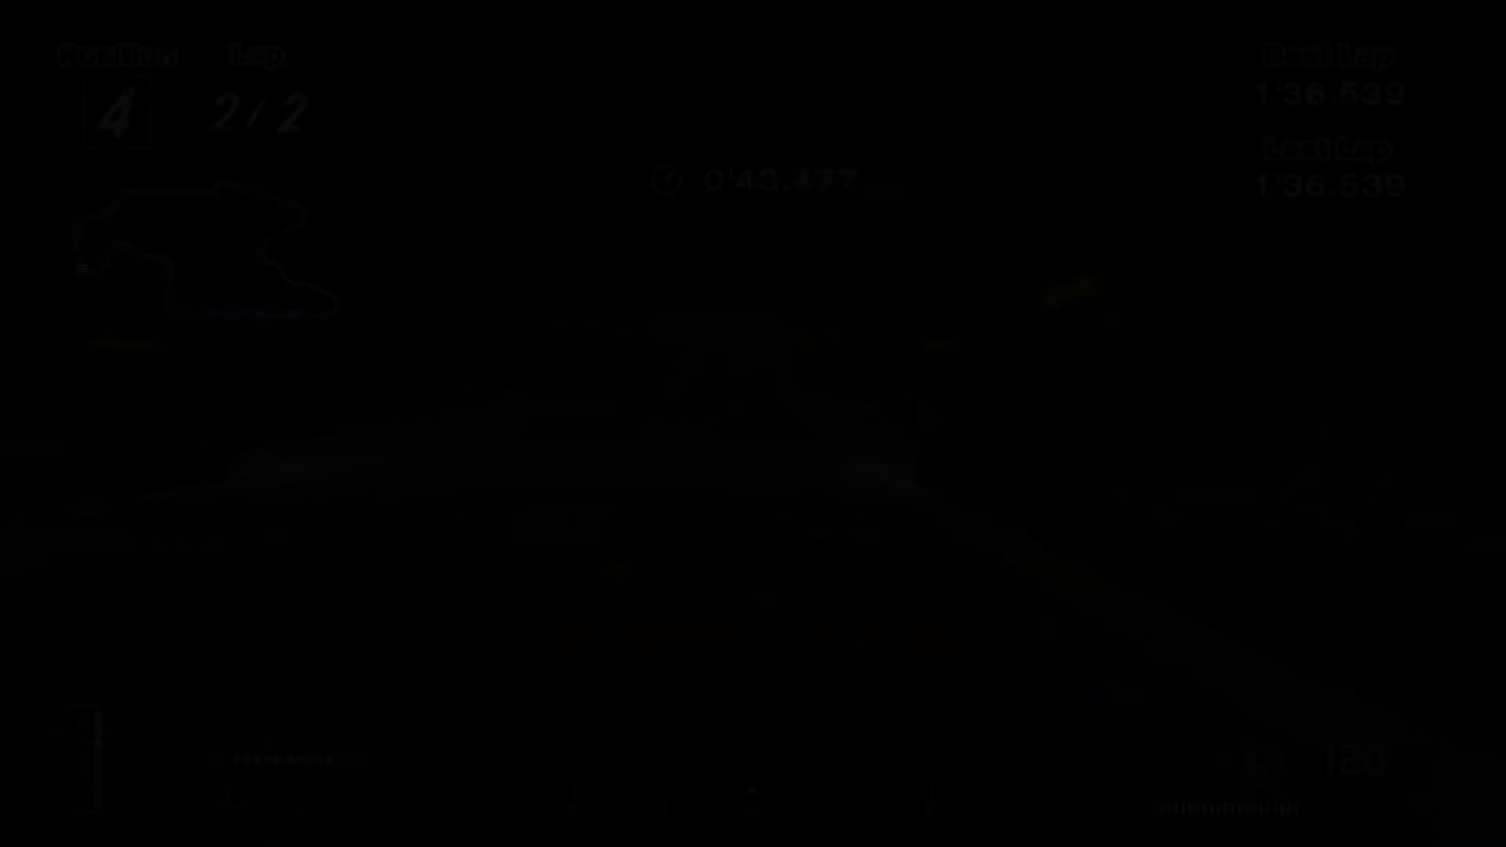